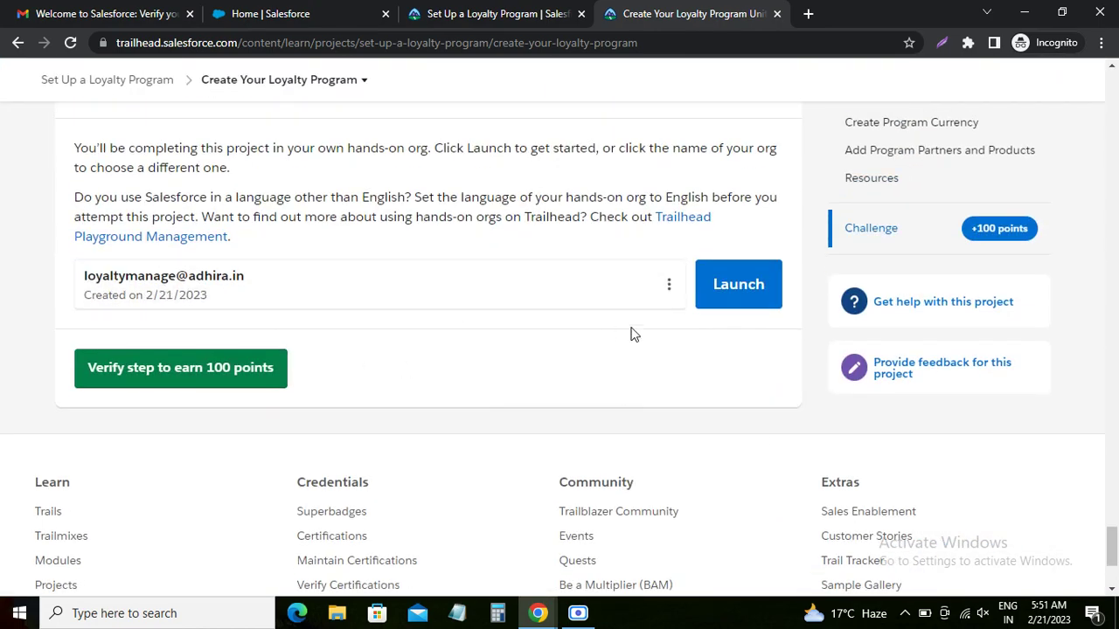
Launch the hands-on org and copy the Loyalty Management app name from the Create Your Loyalty Program instructions in Trailhead
{"action": "left_click", "coordinate": [739, 285]}
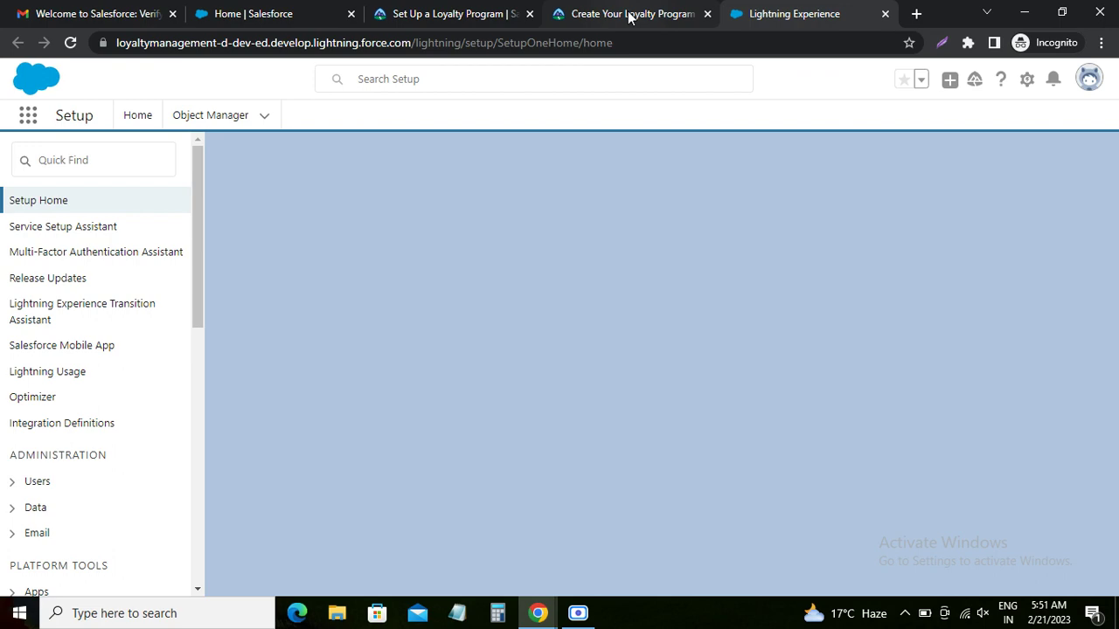
{"action": "left_click", "coordinate": [629, 15]}
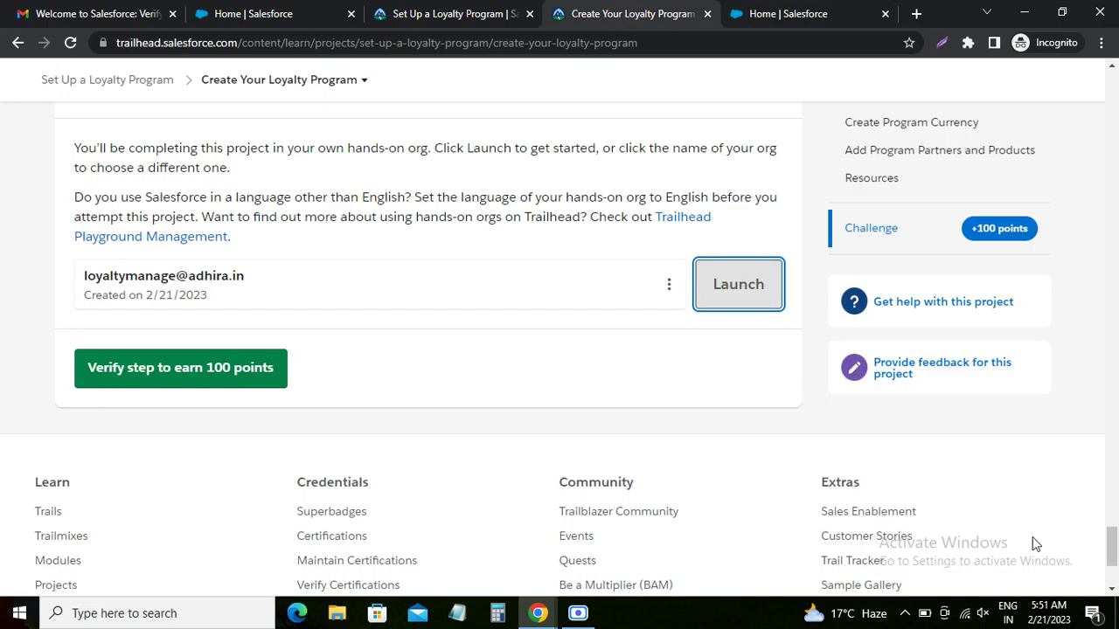
{"action": "left_click_drag", "start_coordinate": [1112, 542], "coordinate": [1112, 154]}
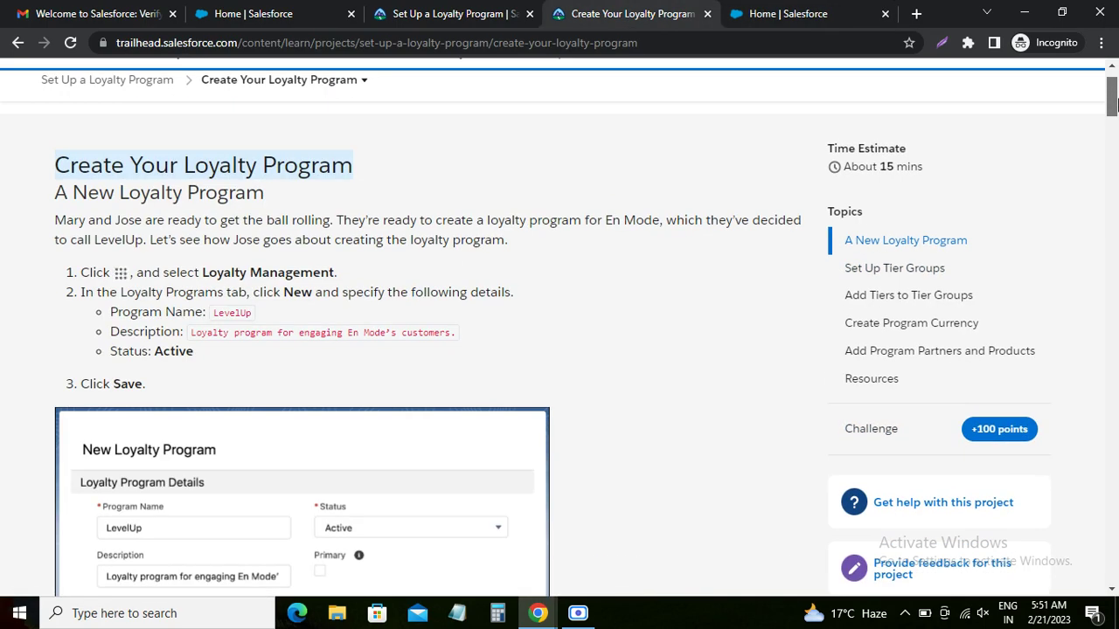
{"action": "scroll", "coordinate": [1081, 117], "scroll_direction": "up", "scroll_amount": 1}
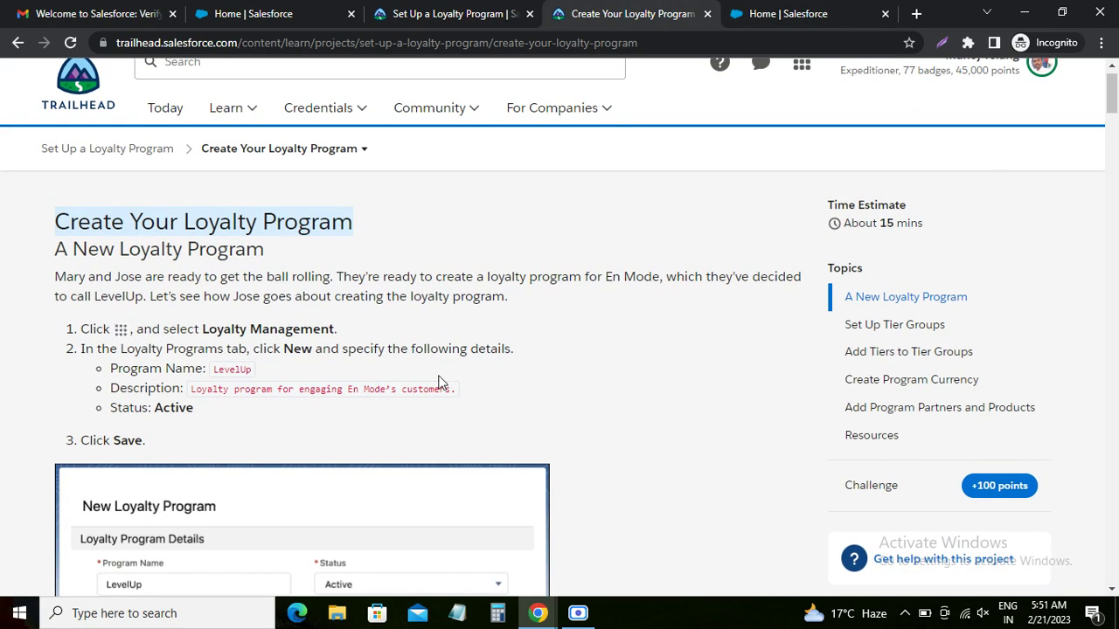
{"action": "double_click", "coordinate": [87, 331]}
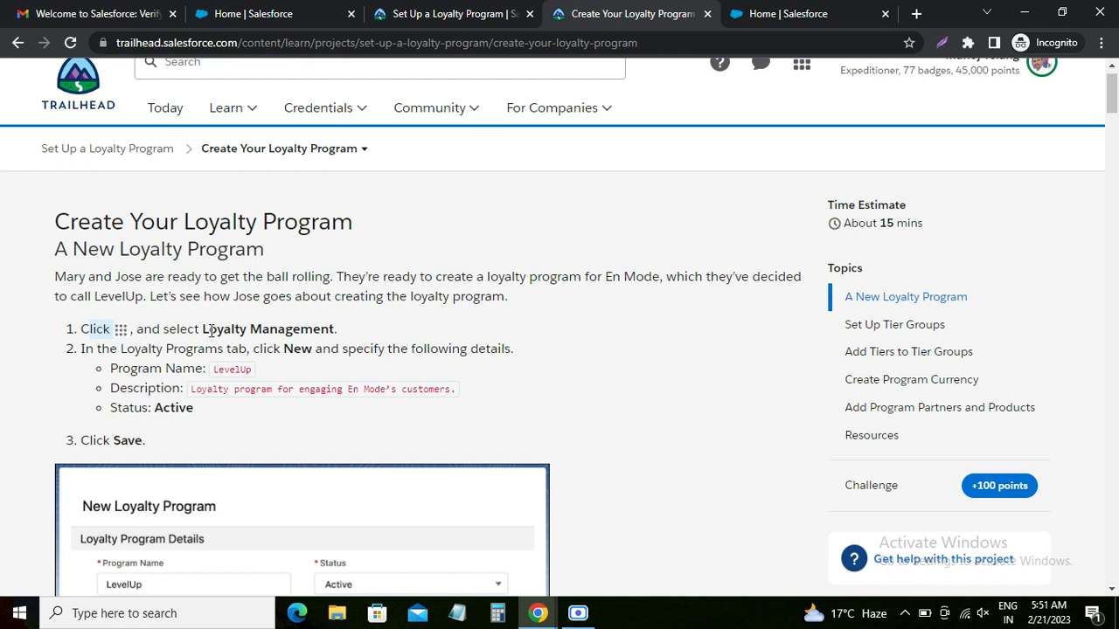
{"action": "left_click_drag", "start_coordinate": [203, 330], "coordinate": [332, 329]}
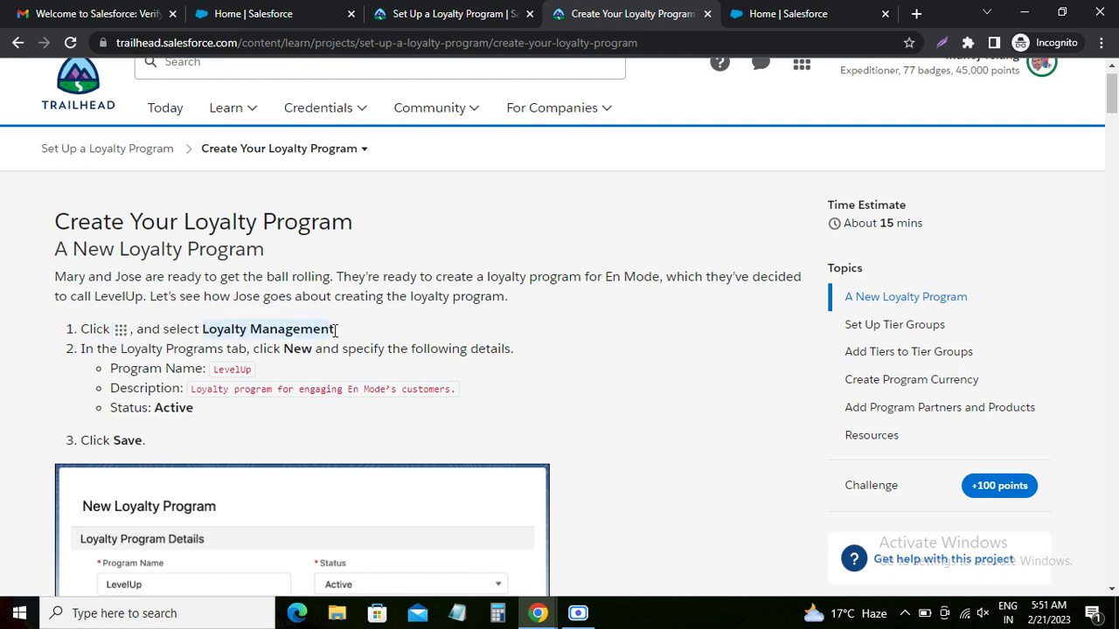
In the launched Salesforce org, find and open the Loyalty Management app and close the Guidance Center and its introduction
{"action": "left_click", "coordinate": [773, 19]}
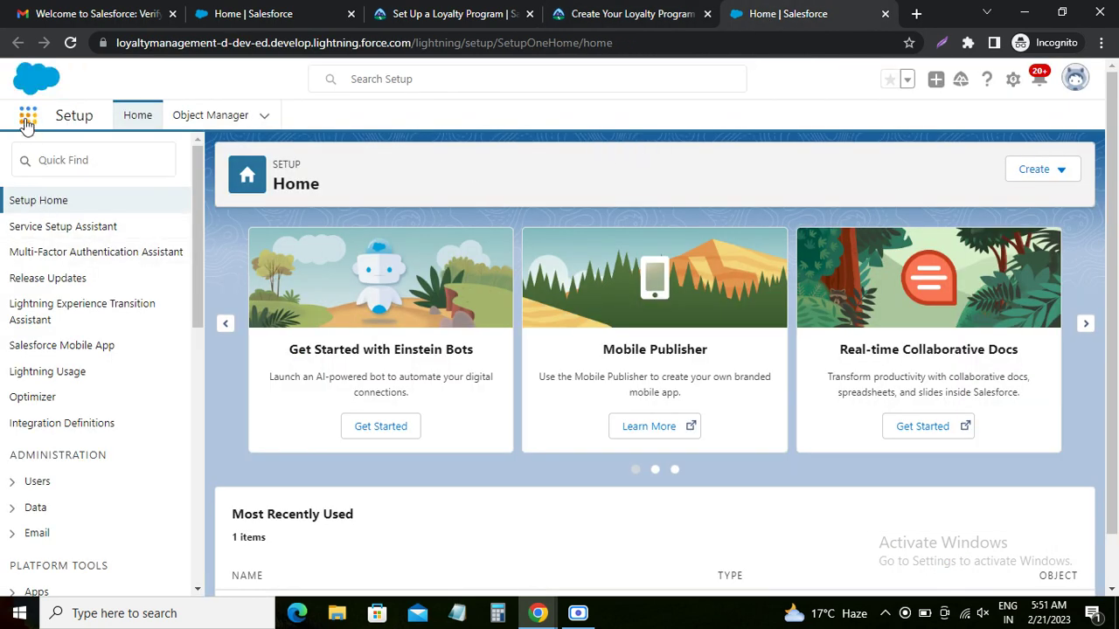
{"action": "left_click", "coordinate": [27, 119]}
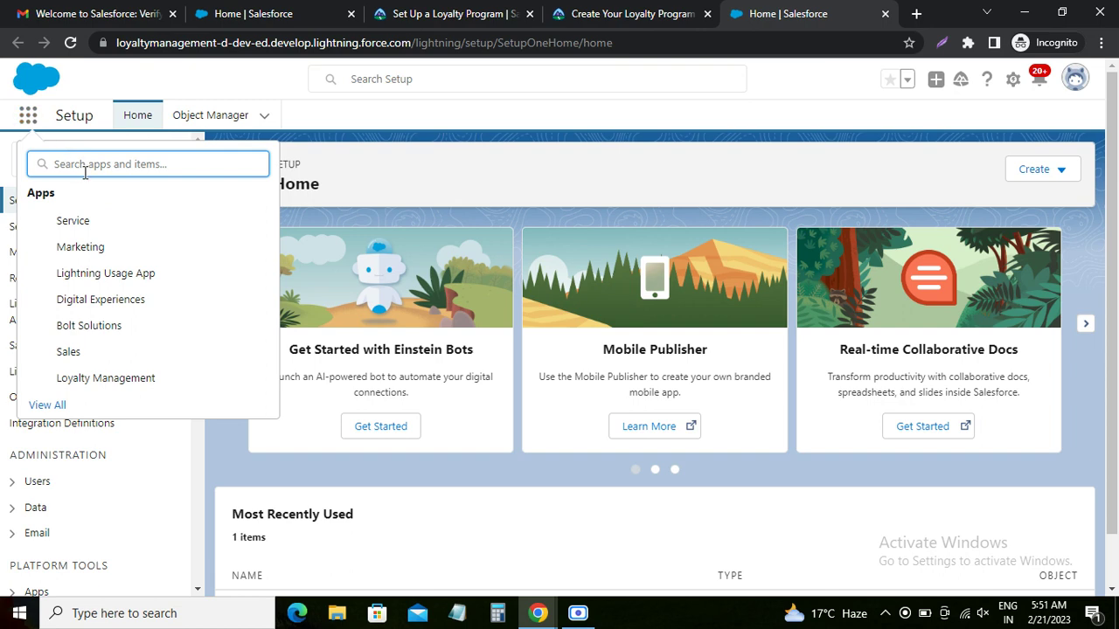
{"action": "type", "text": "Loyalty Managemen"}
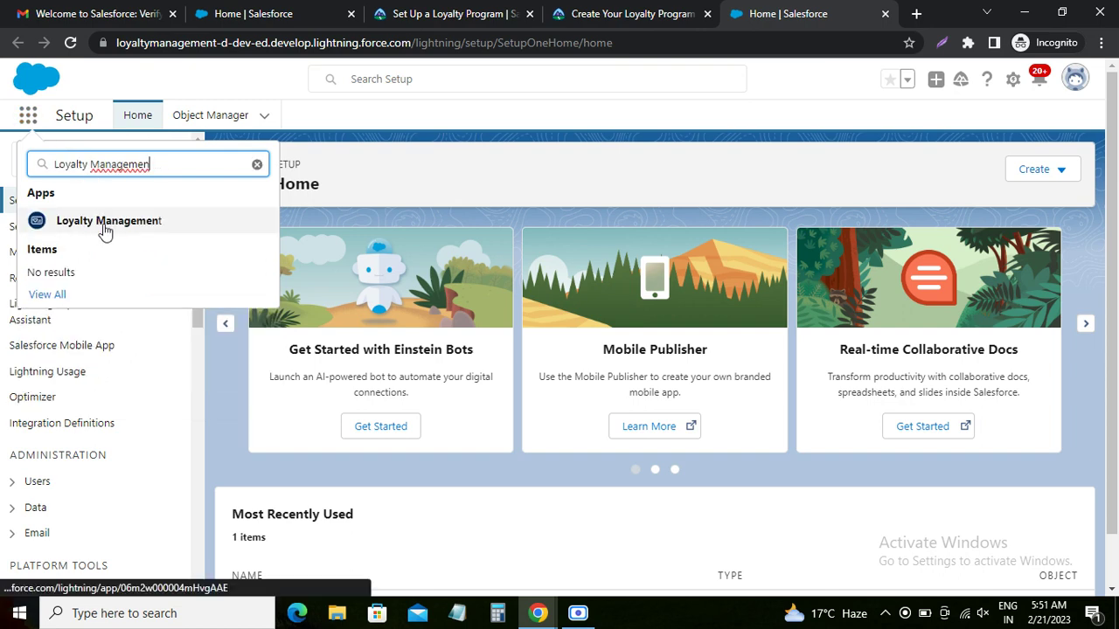
{"action": "left_click", "coordinate": [101, 224]}
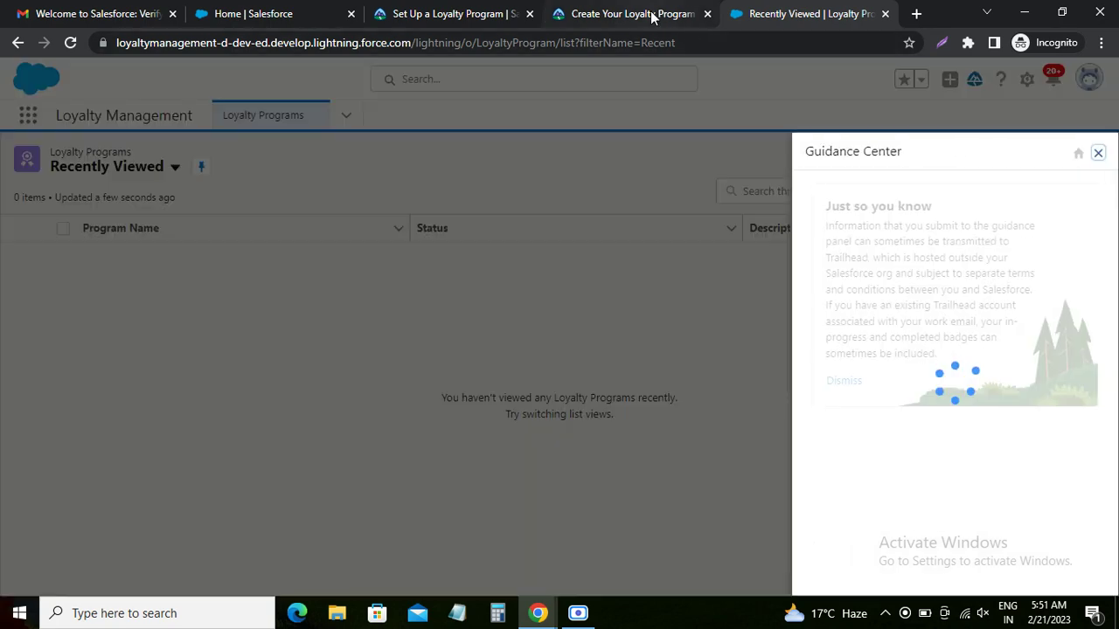
{"action": "left_click", "coordinate": [1098, 155]}
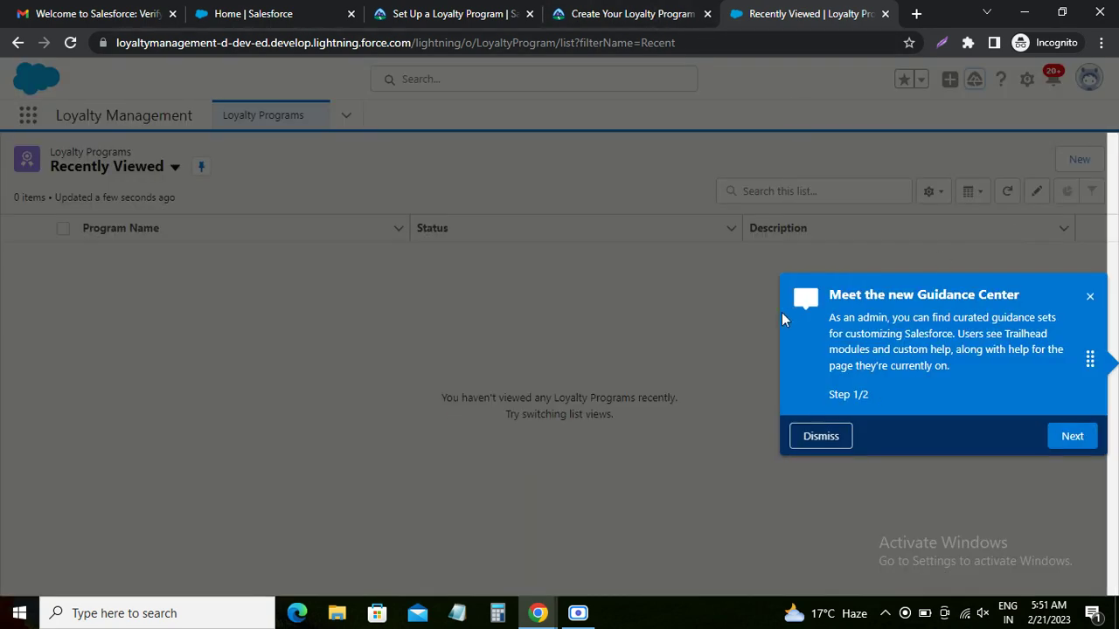
{"action": "left_click", "coordinate": [1090, 297]}
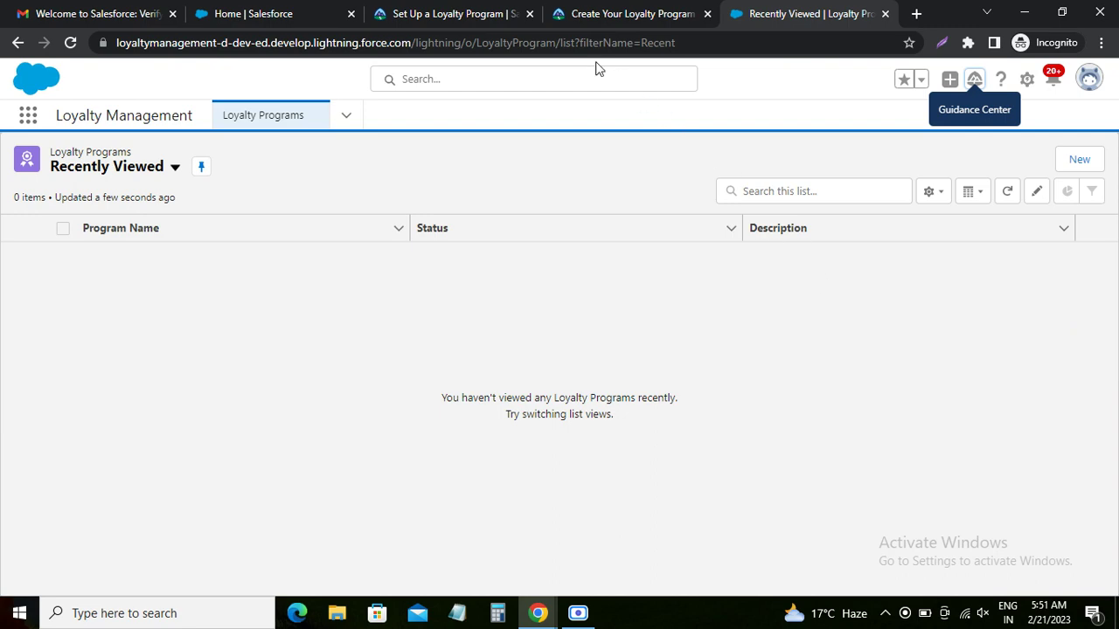
Copy the program name from the Trailhead instructions and start a new loyalty program in Salesforce named LevelUp
{"action": "left_click", "coordinate": [602, 14]}
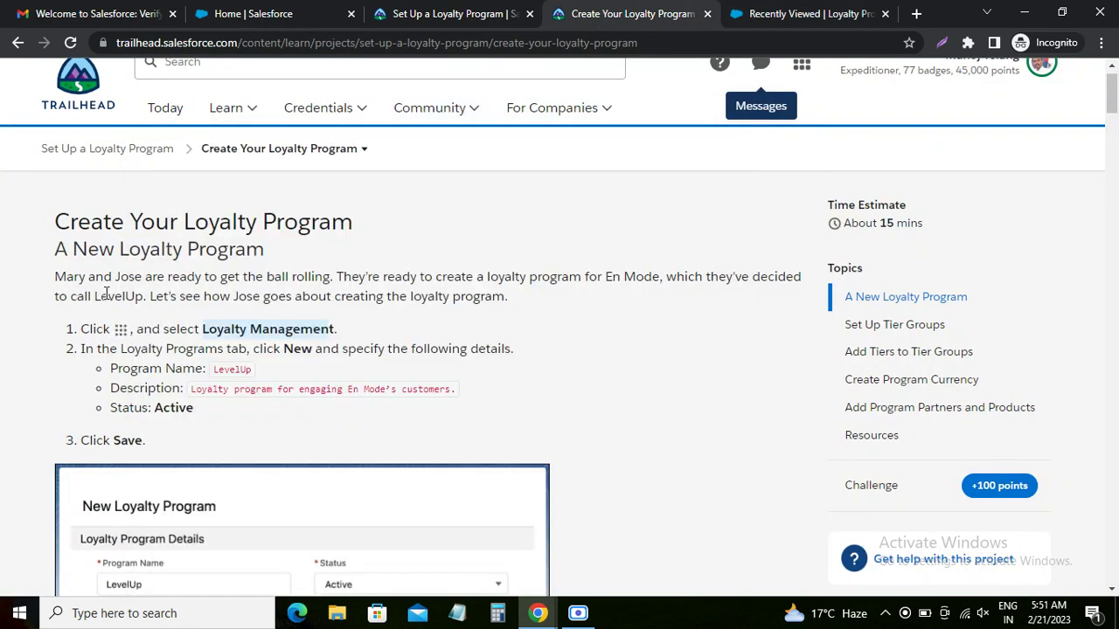
{"action": "scroll", "coordinate": [106, 295], "scroll_direction": "down", "scroll_amount": 3}
{"action": "scroll", "coordinate": [152, 245], "scroll_direction": "up", "scroll_amount": 1}
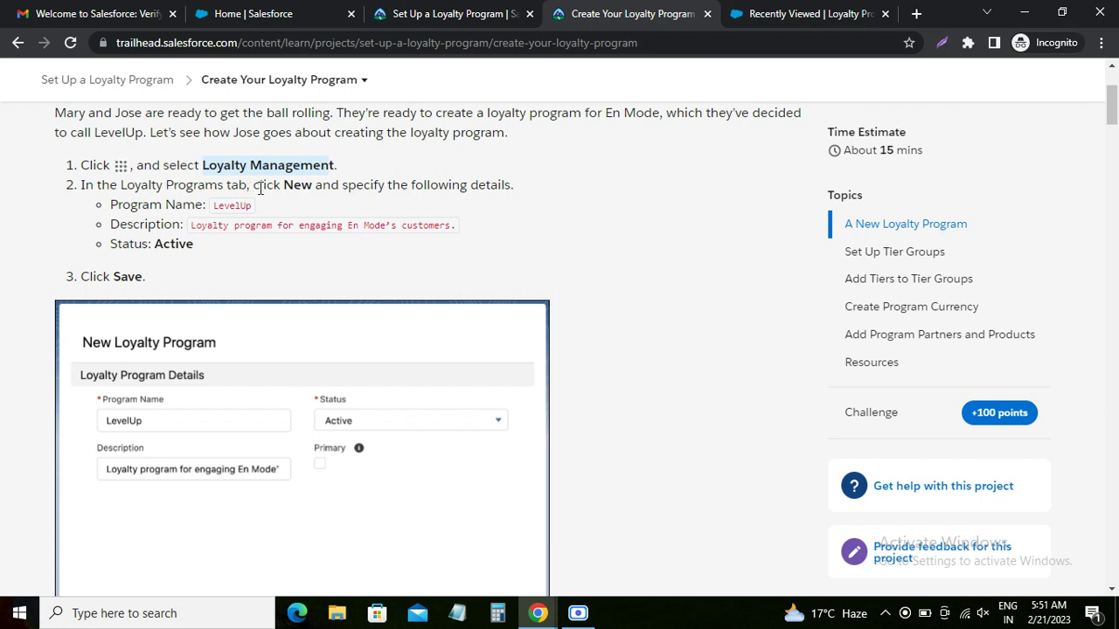
{"action": "double_click", "coordinate": [289, 186]}
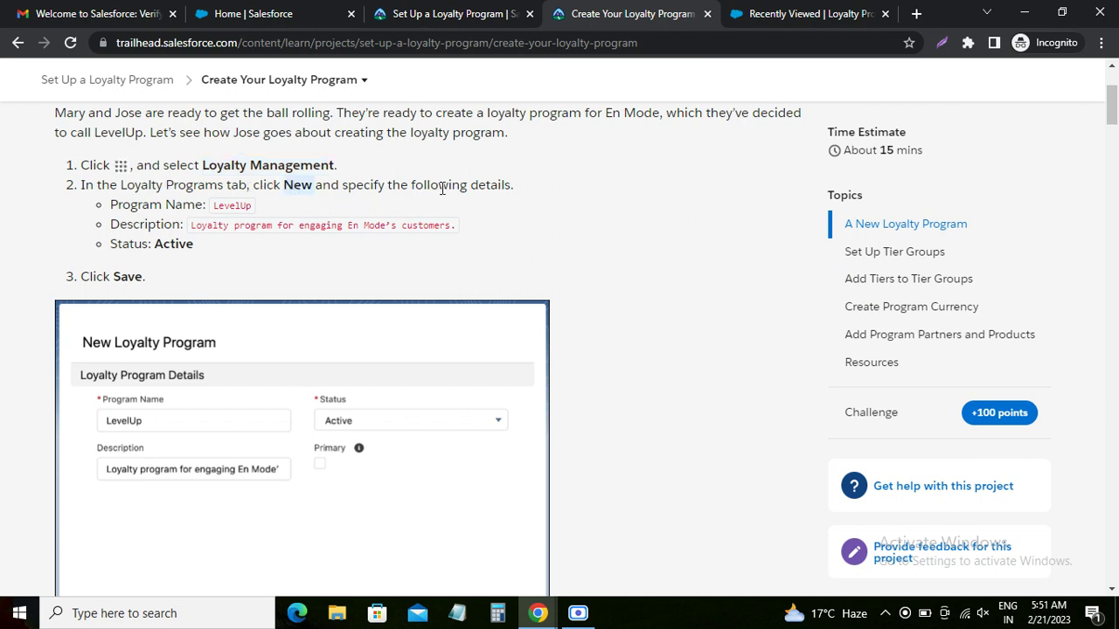
{"action": "double_click", "coordinate": [234, 206]}
{"action": "left_click", "coordinate": [762, 21]}
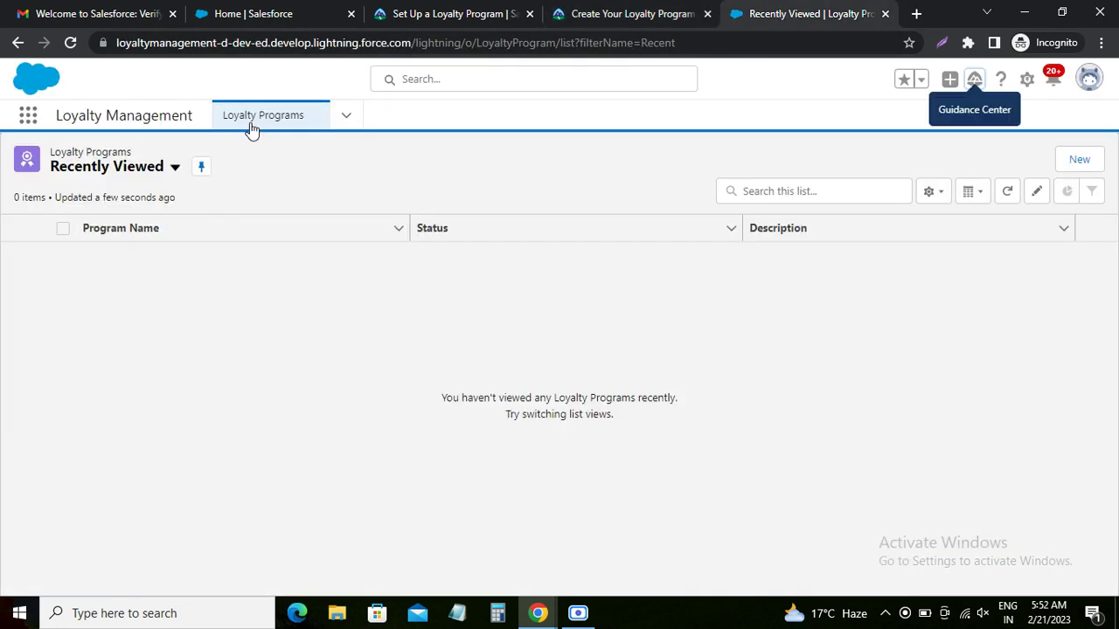
{"action": "left_click", "coordinate": [1079, 161]}
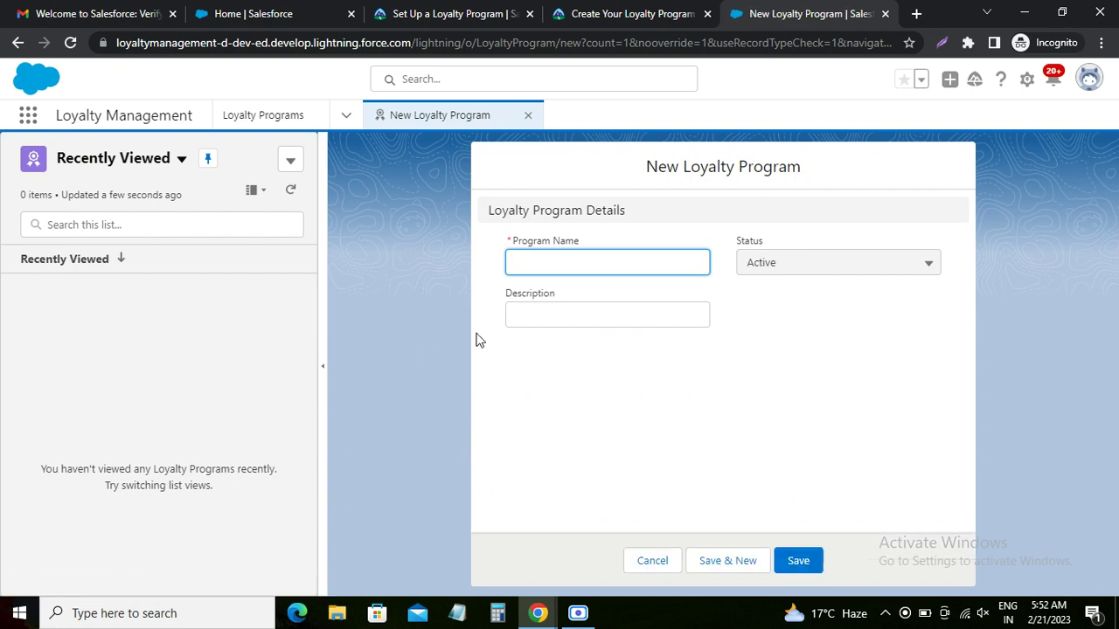
{"action": "type", "text": "LevelUp"}
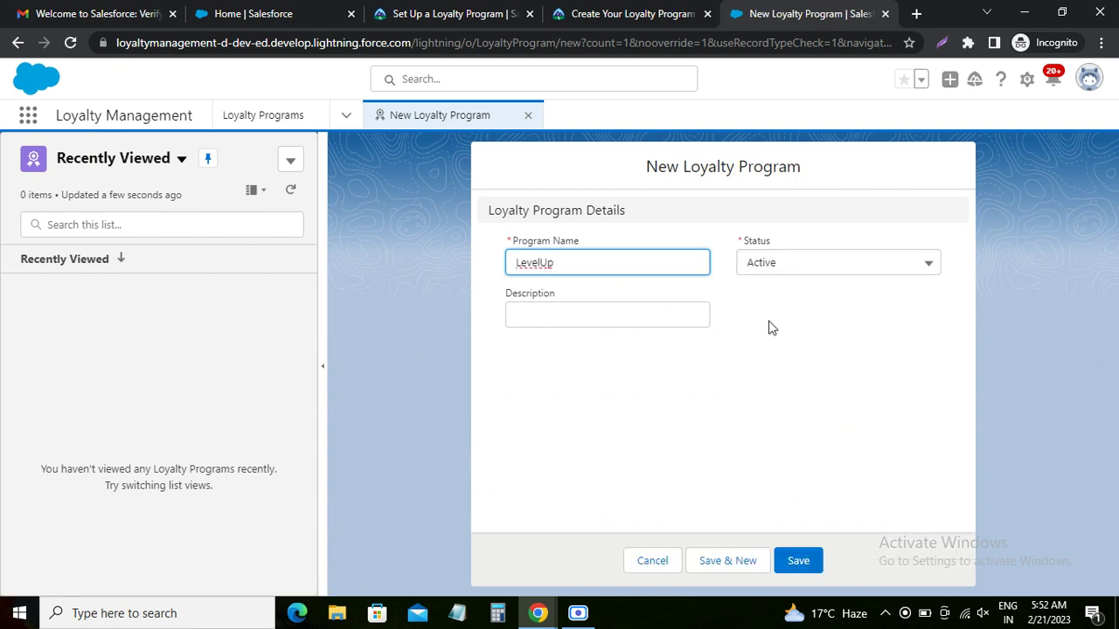
Copy the description from Trailhead into the new loyalty program: "Loyalty program for engaging En Mode's customers."
{"action": "left_click", "coordinate": [612, 14]}
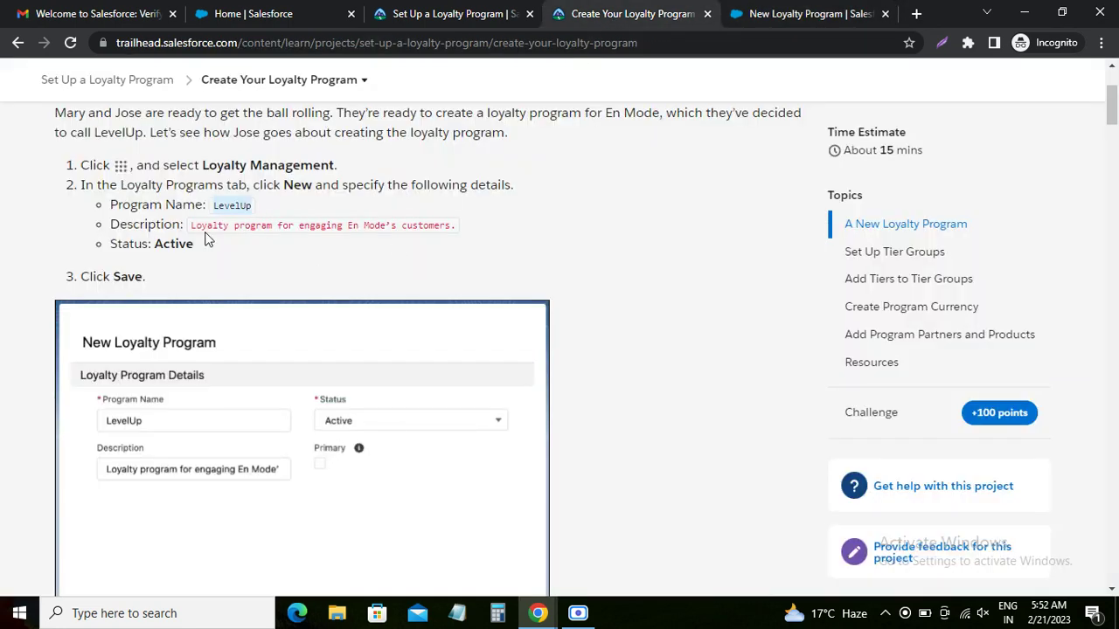
{"action": "left_click_drag", "start_coordinate": [191, 225], "coordinate": [446, 227]}
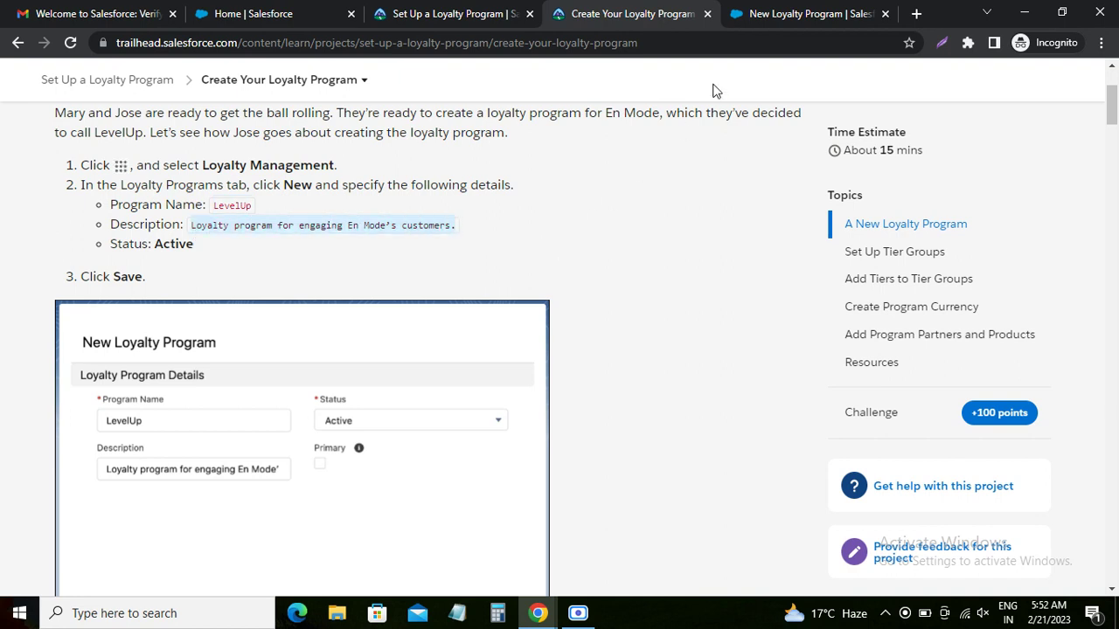
{"action": "left_click", "coordinate": [784, 16]}
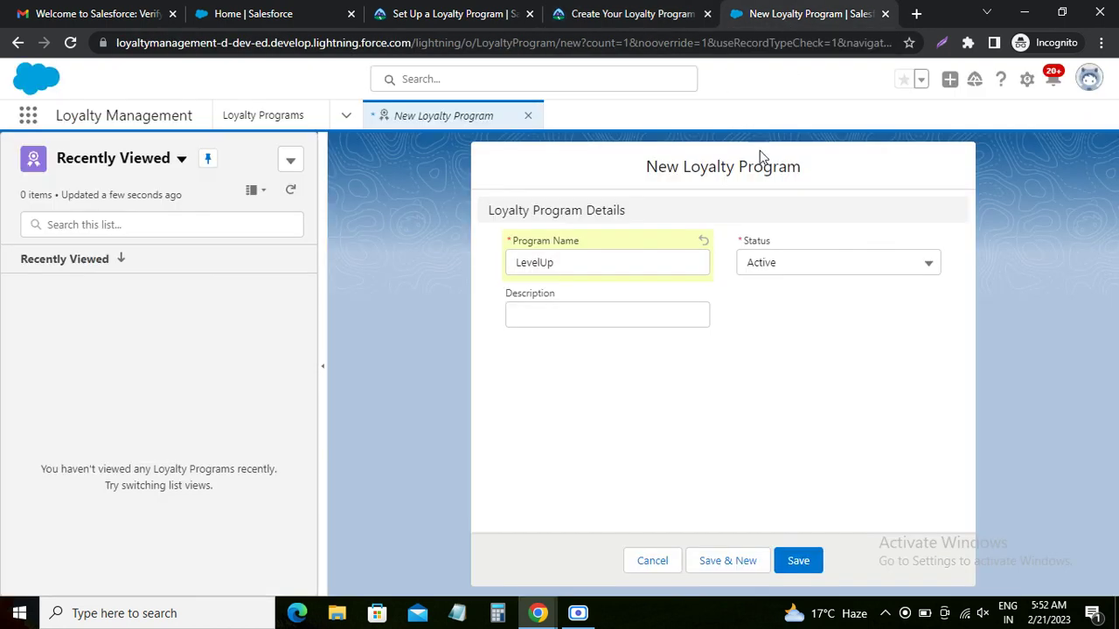
{"action": "left_click", "coordinate": [565, 315]}
{"action": "type", "text": "Loyalty program for engaging En Mode's customers"}
Choose Active as the loyalty program's status and save the LevelUp program
{"action": "left_click", "coordinate": [796, 270]}
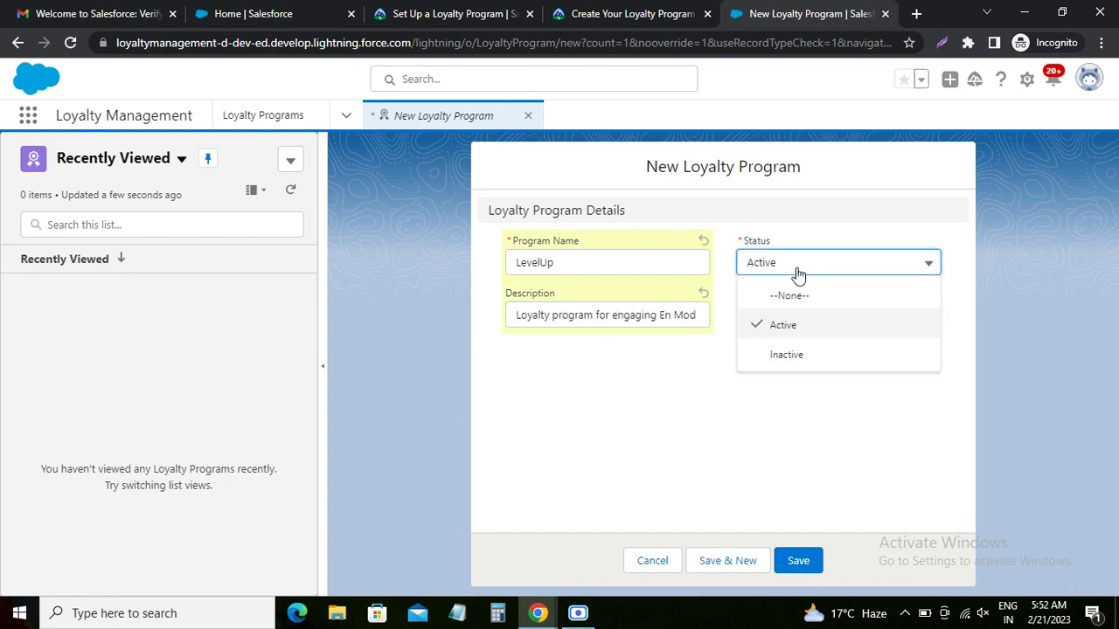
{"action": "left_click", "coordinate": [781, 325]}
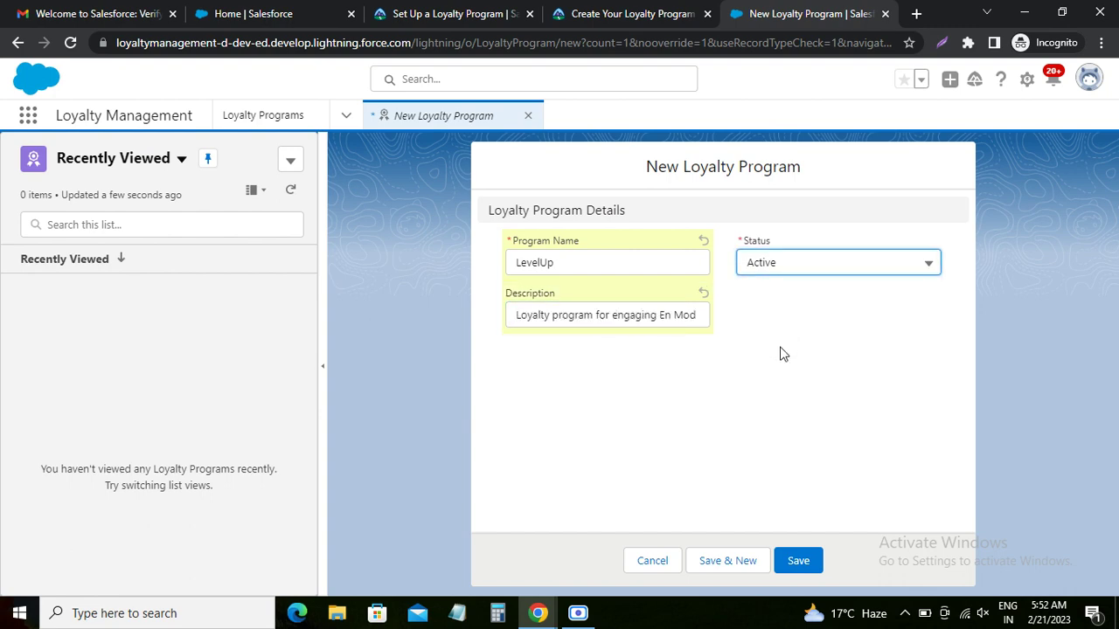
{"action": "left_click", "coordinate": [792, 562]}
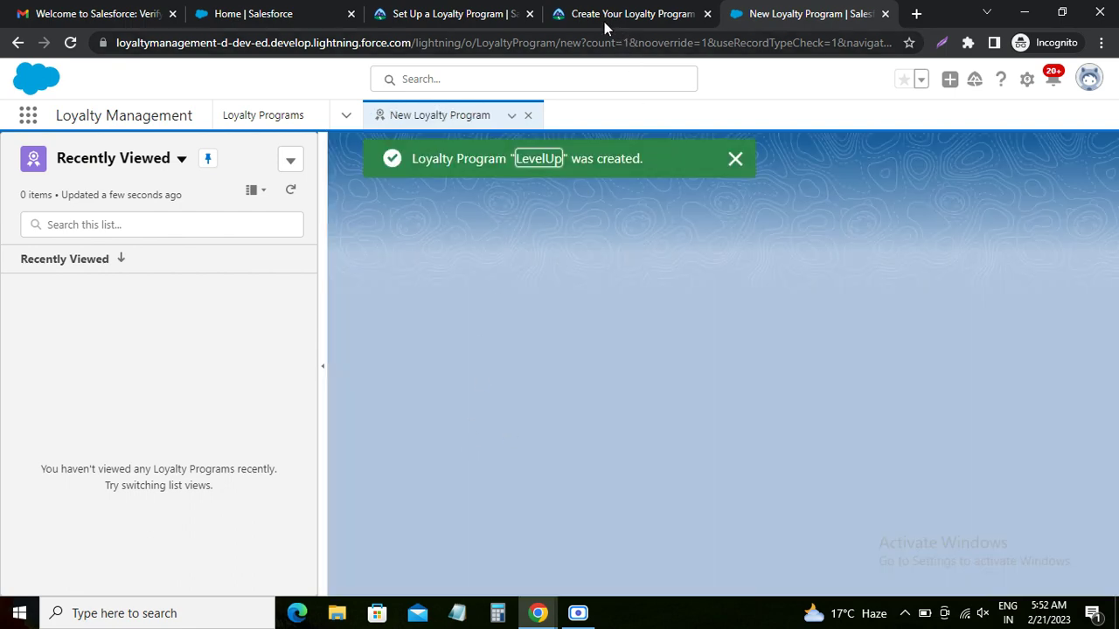
Read the Set Up Tier Groups instructions in Trailhead and locate the matching Setup section and Loyalty Tier Groups list on the LevelUp program record
{"action": "left_click", "coordinate": [604, 14]}
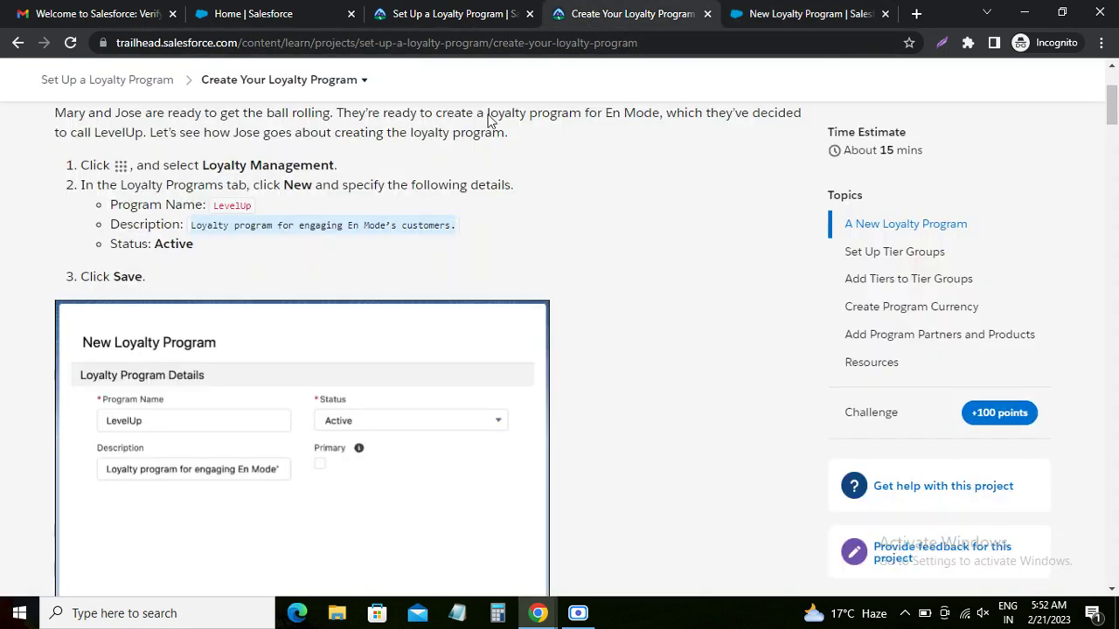
{"action": "scroll", "coordinate": [137, 280], "scroll_direction": "down", "scroll_amount": 5}
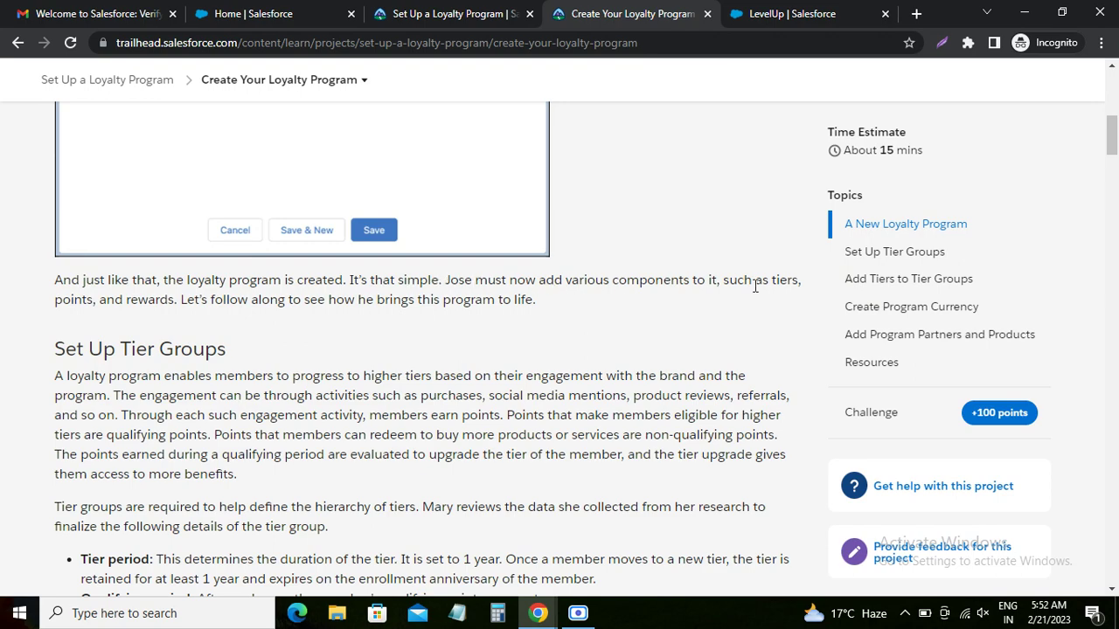
{"action": "left_click_drag", "start_coordinate": [52, 353], "coordinate": [233, 353]}
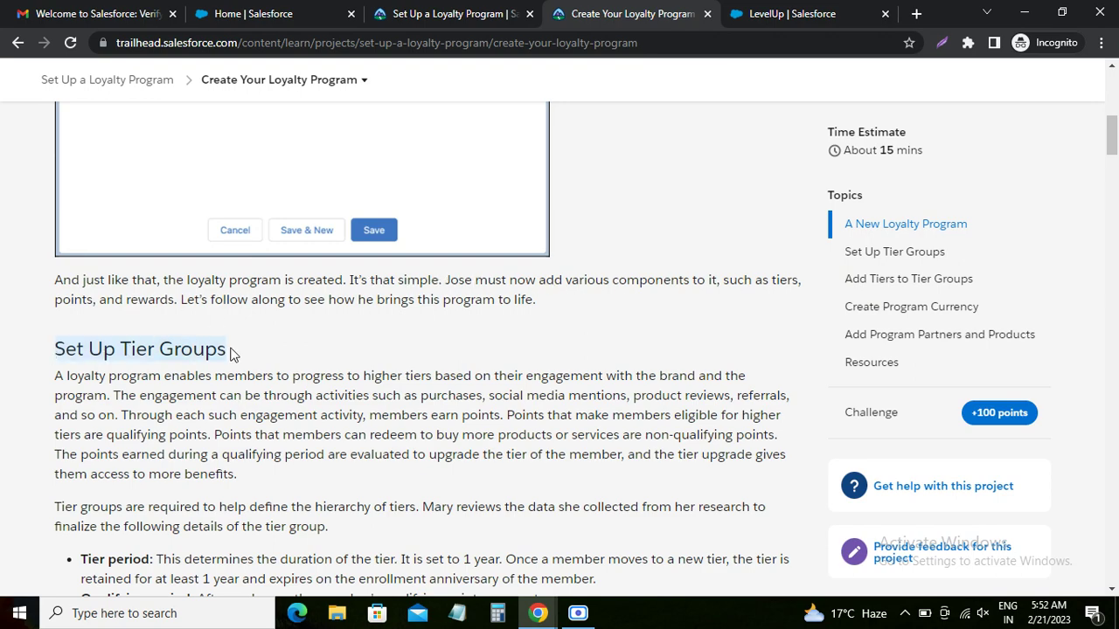
{"action": "scroll", "coordinate": [233, 353], "scroll_direction": "down", "scroll_amount": 4}
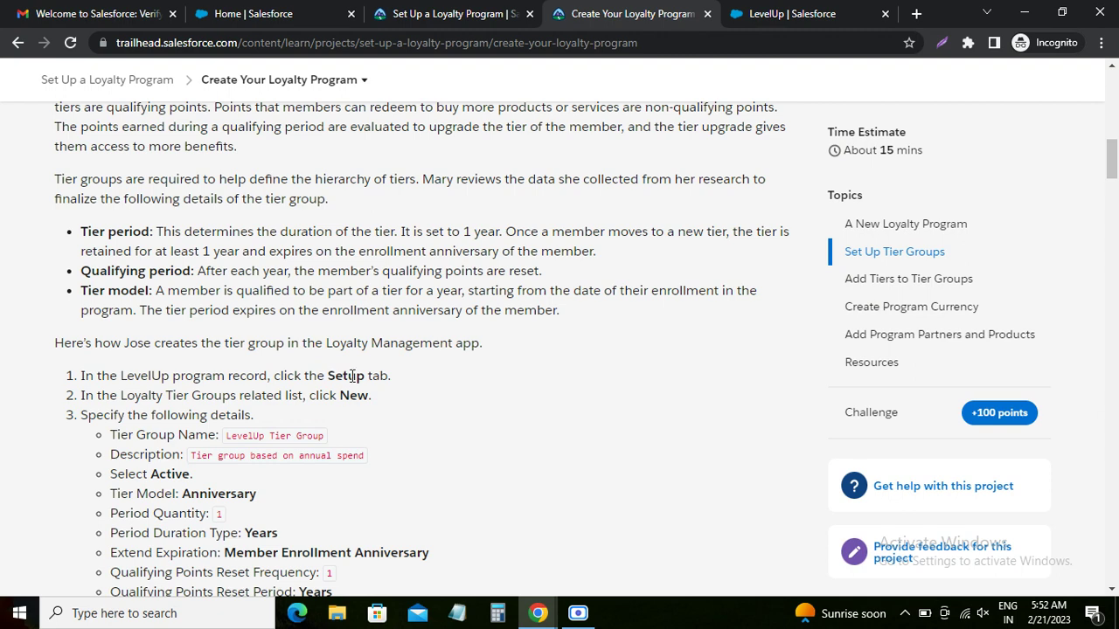
{"action": "left_click", "coordinate": [782, 13]}
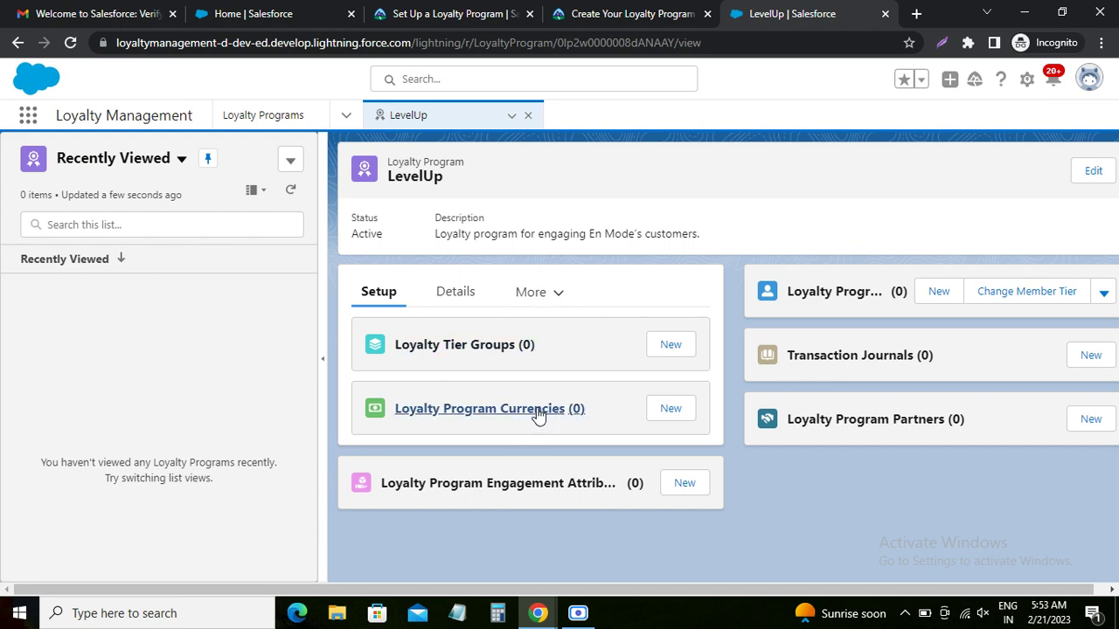
{"action": "left_click", "coordinate": [643, 16]}
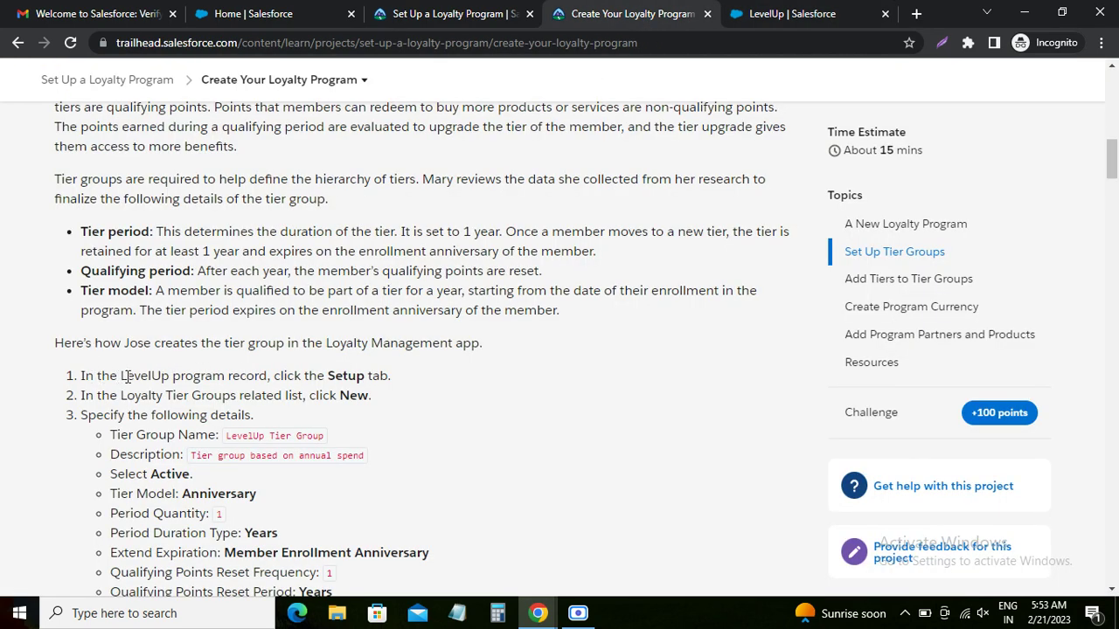
{"action": "left_click_drag", "start_coordinate": [121, 378], "coordinate": [263, 373]}
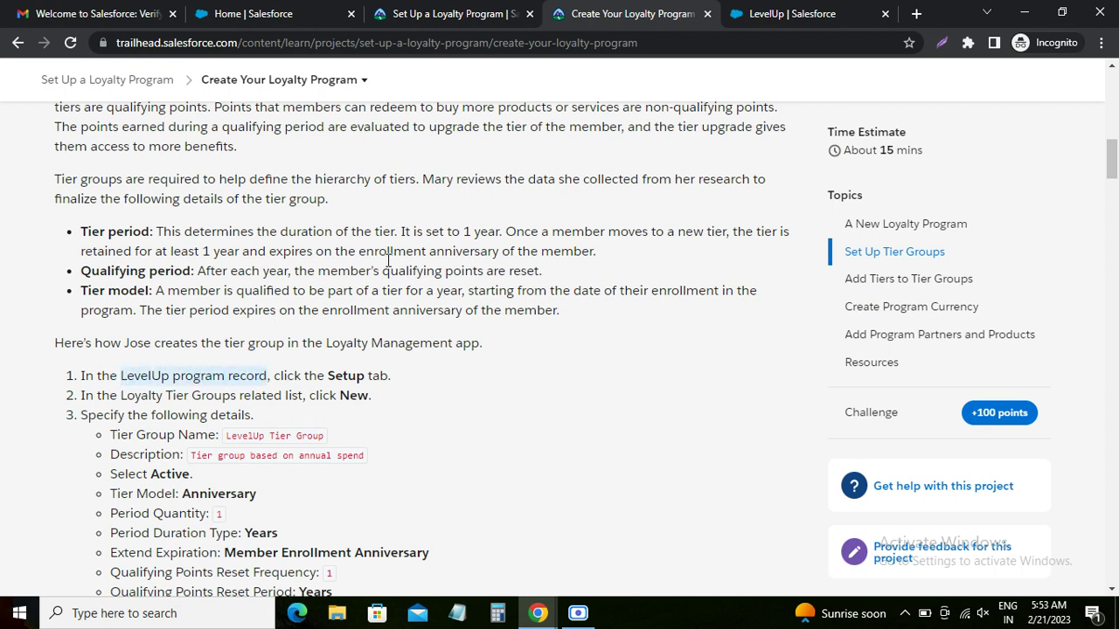
{"action": "left_click", "coordinate": [791, 14]}
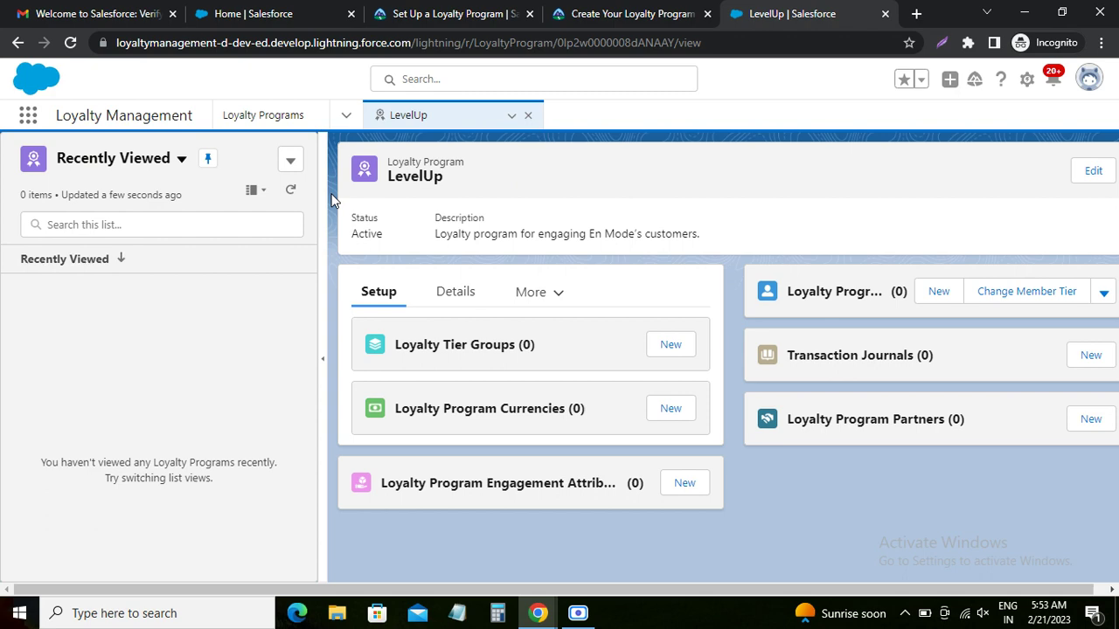
{"action": "left_click", "coordinate": [383, 297]}
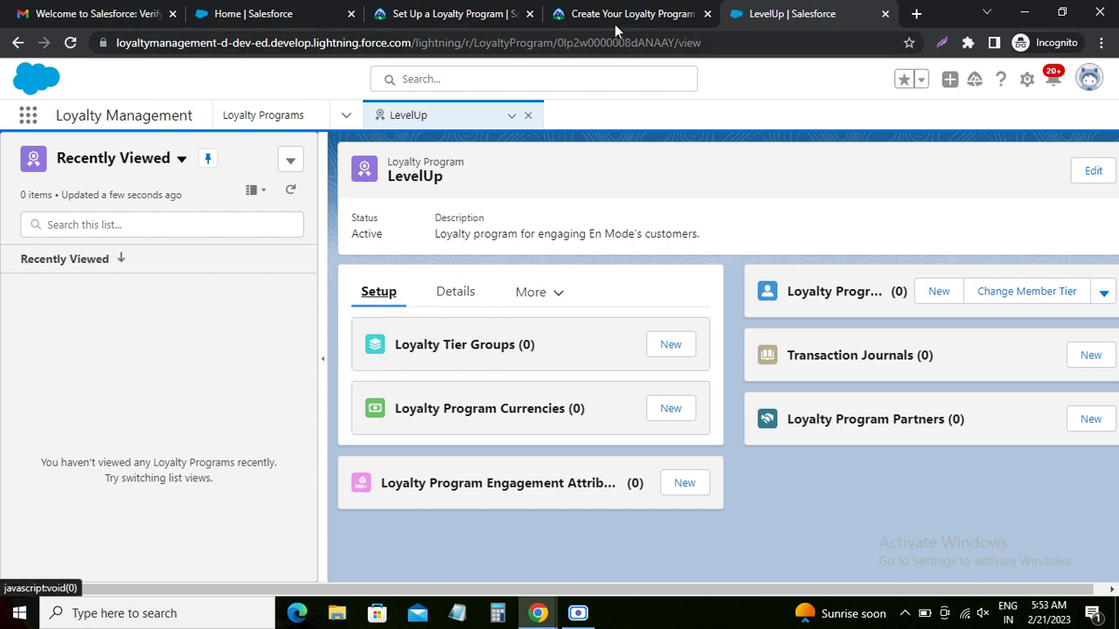
{"action": "left_click", "coordinate": [614, 15]}
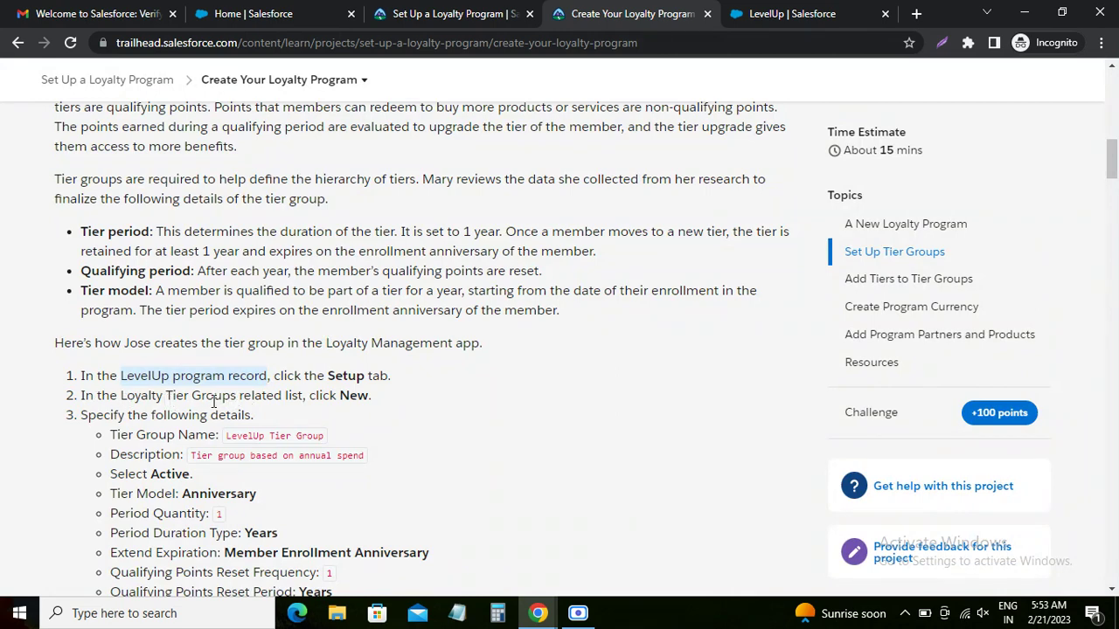
{"action": "left_click_drag", "start_coordinate": [122, 396], "coordinate": [300, 398]}
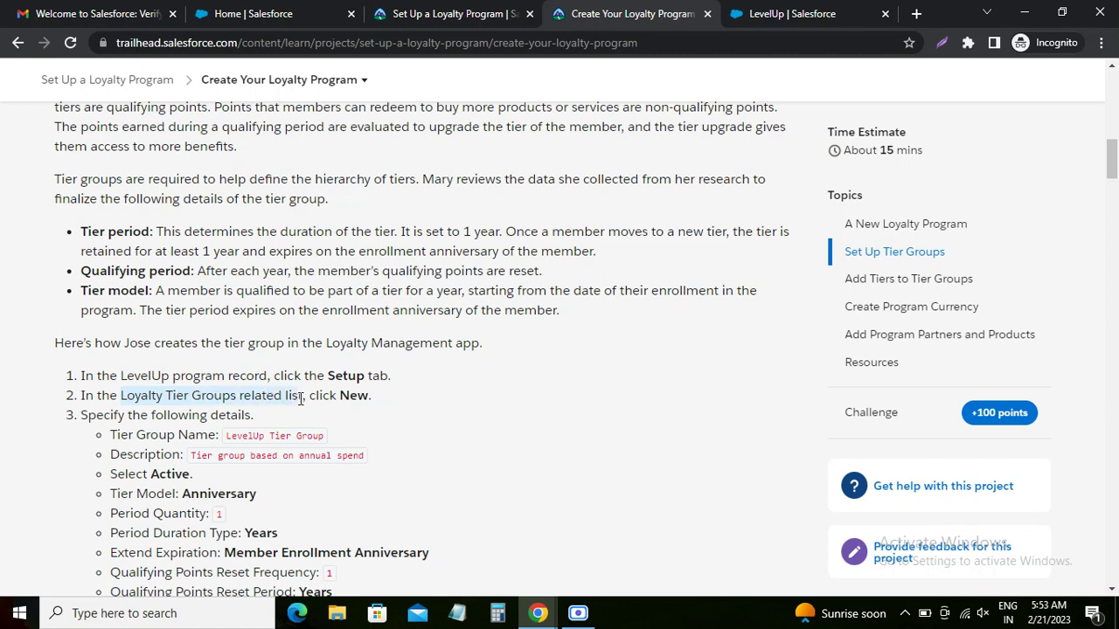
Start a new loyalty tier group on the LevelUp program and name it LevelUp Tier Group, copying the name from Trailhead
{"action": "double_click", "coordinate": [353, 396]}
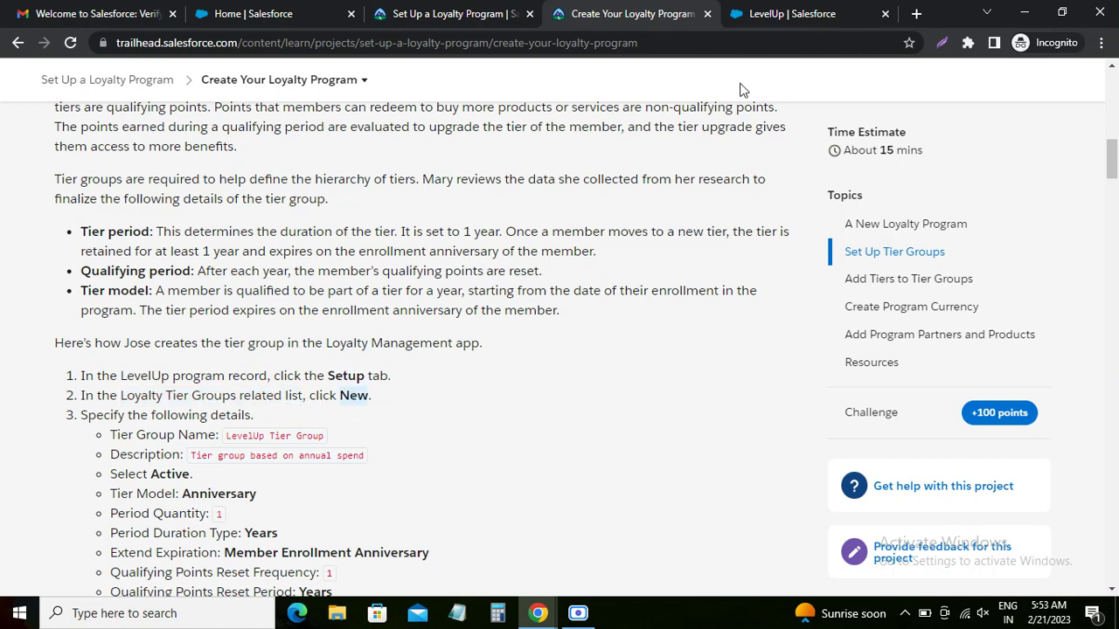
{"action": "left_click", "coordinate": [786, 13]}
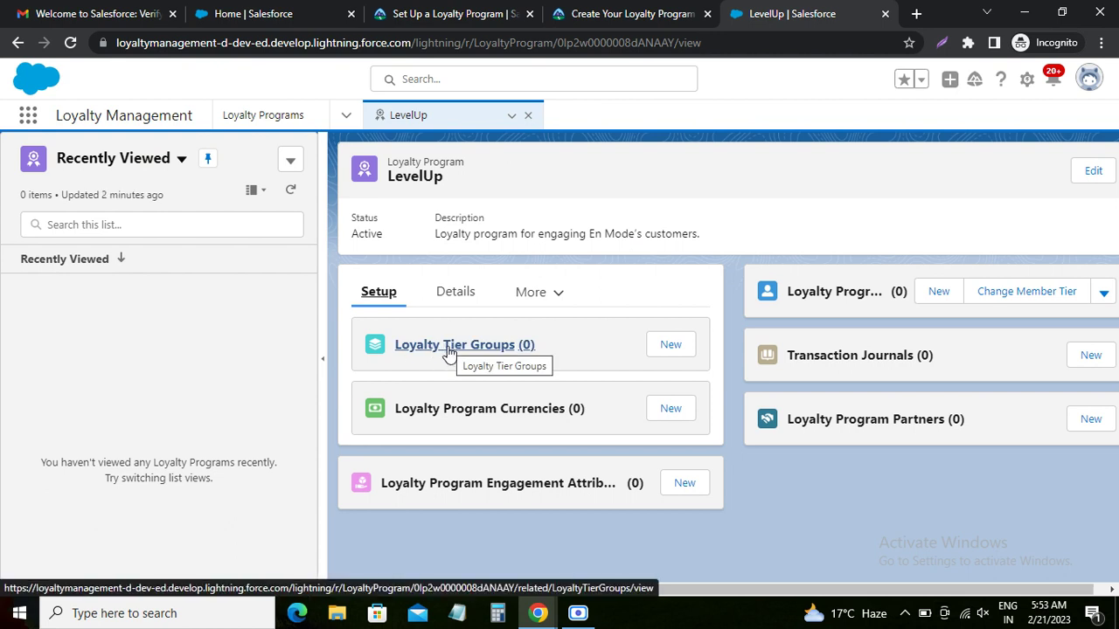
{"action": "left_click", "coordinate": [670, 346]}
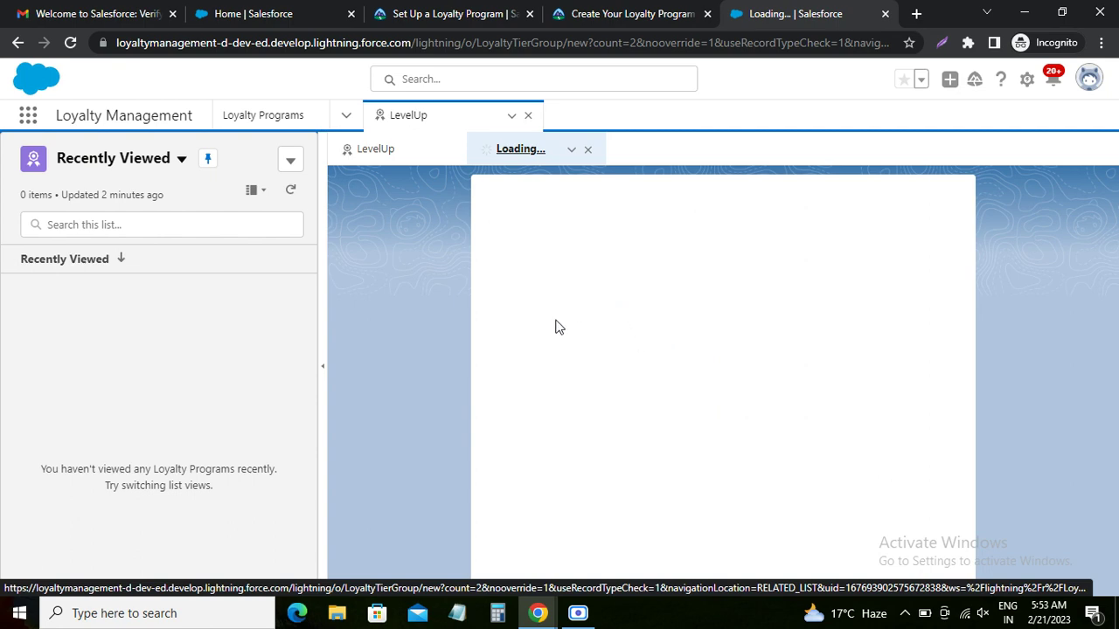
{"action": "left_click", "coordinate": [603, 12]}
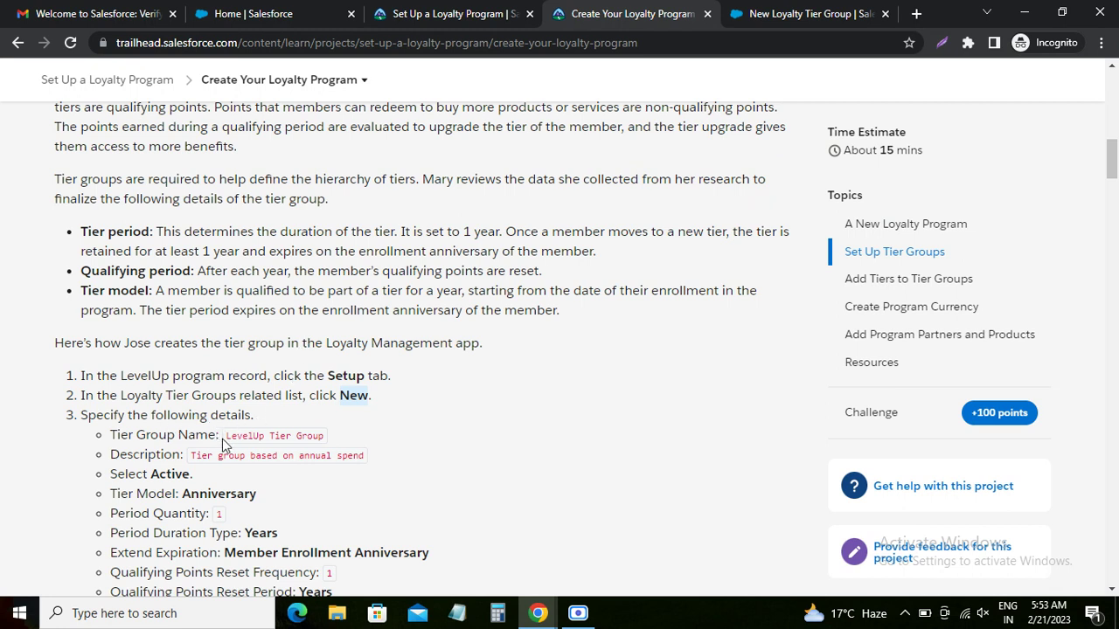
{"action": "left_click_drag", "start_coordinate": [229, 434], "coordinate": [324, 435]}
{"action": "key", "text": "ctrl+c"}
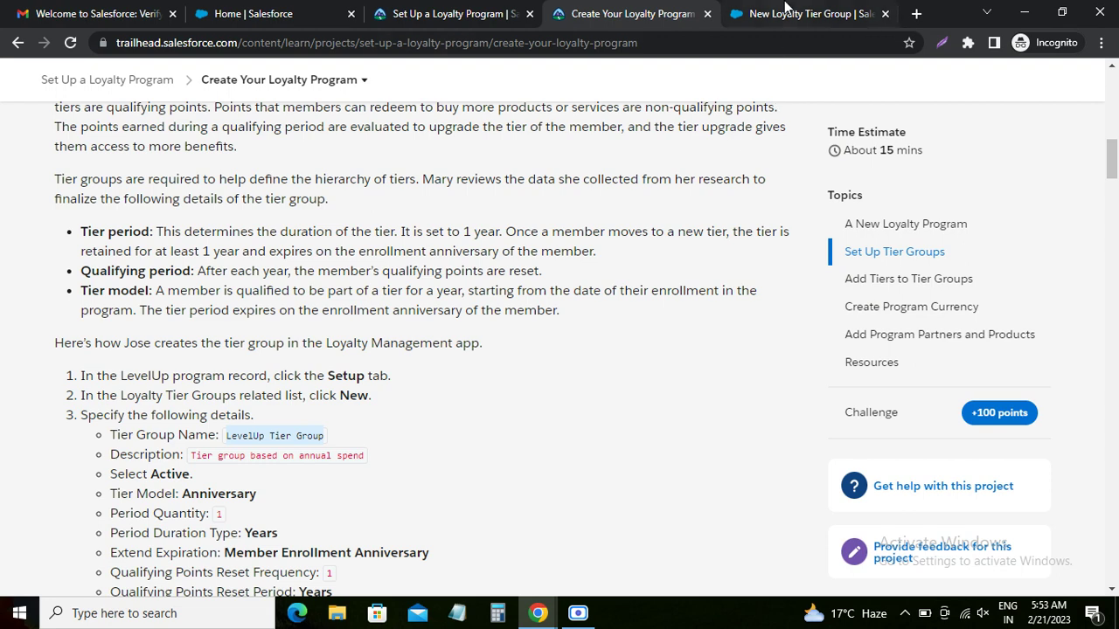
{"action": "left_click", "coordinate": [808, 13]}
{"action": "key", "text": "ctrl+v"}
Copy the description "Tier group based on annual spend" from Trailhead into the new tier group and mark it as active
{"action": "left_click", "coordinate": [606, 375]}
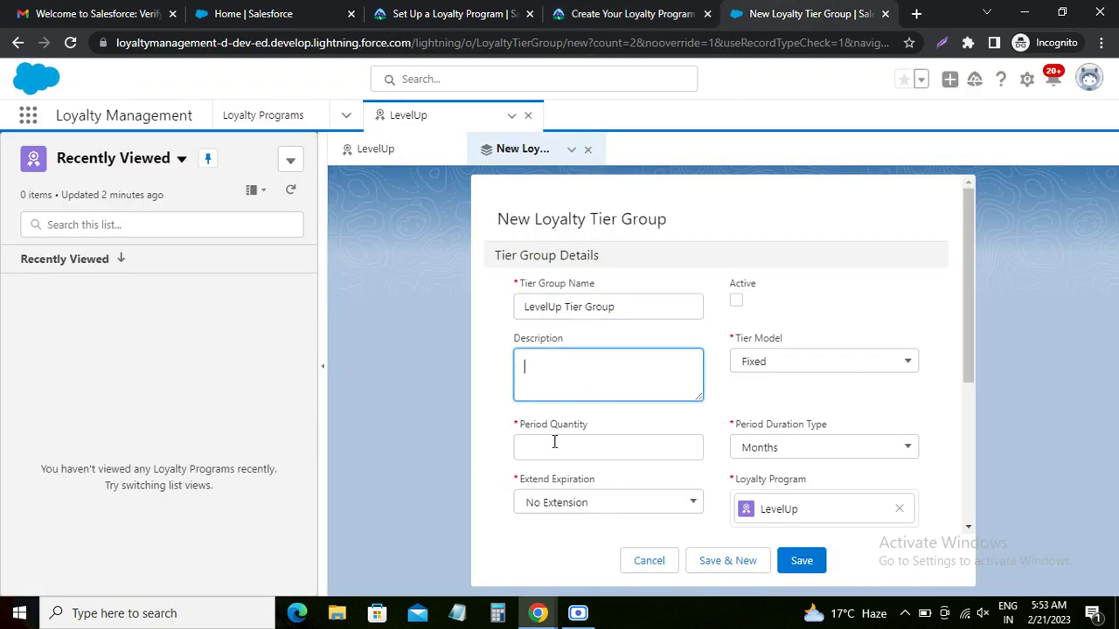
{"action": "left_click", "coordinate": [606, 14]}
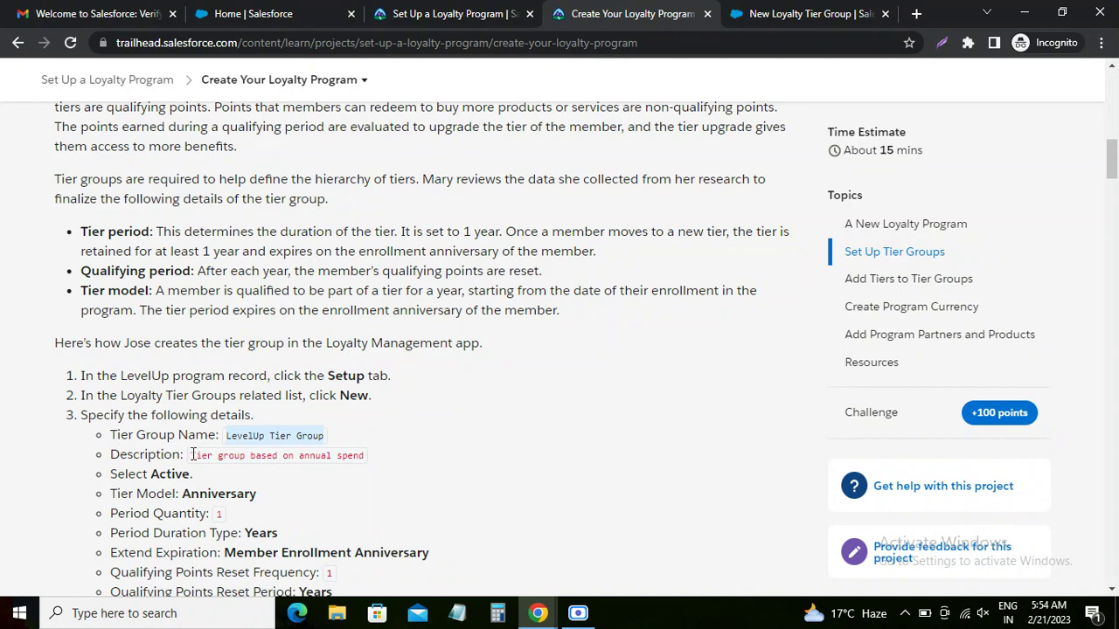
{"action": "left_click_drag", "start_coordinate": [193, 455], "coordinate": [365, 455]}
{"action": "key", "text": "ctrl+c"}
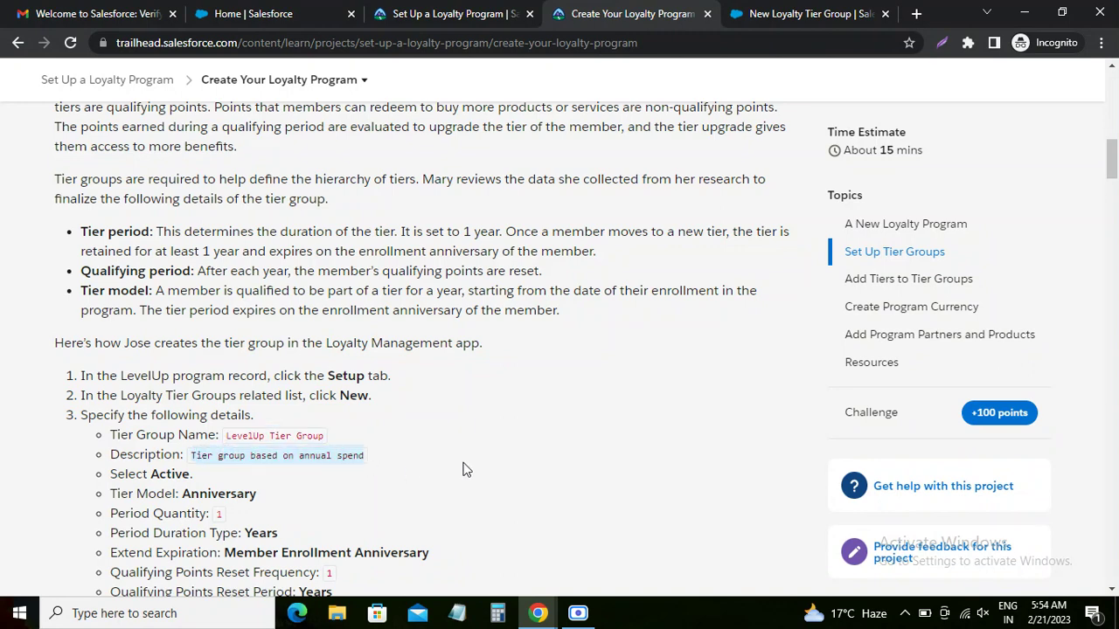
{"action": "left_click", "coordinate": [792, 14]}
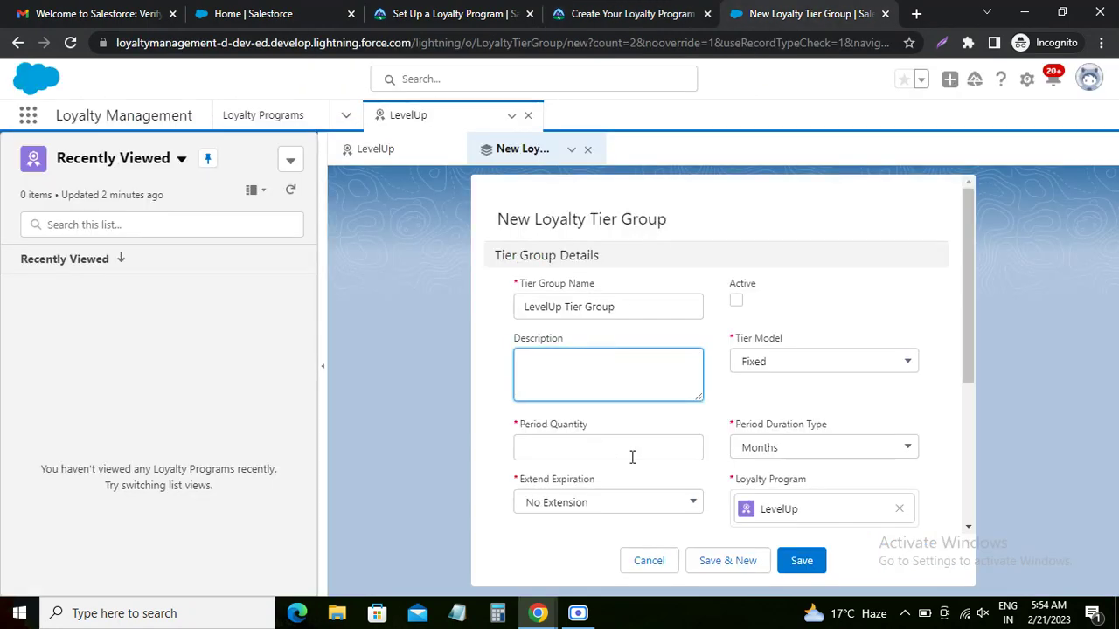
{"action": "key", "text": "ctrl+v"}
{"action": "left_click", "coordinate": [736, 299]}
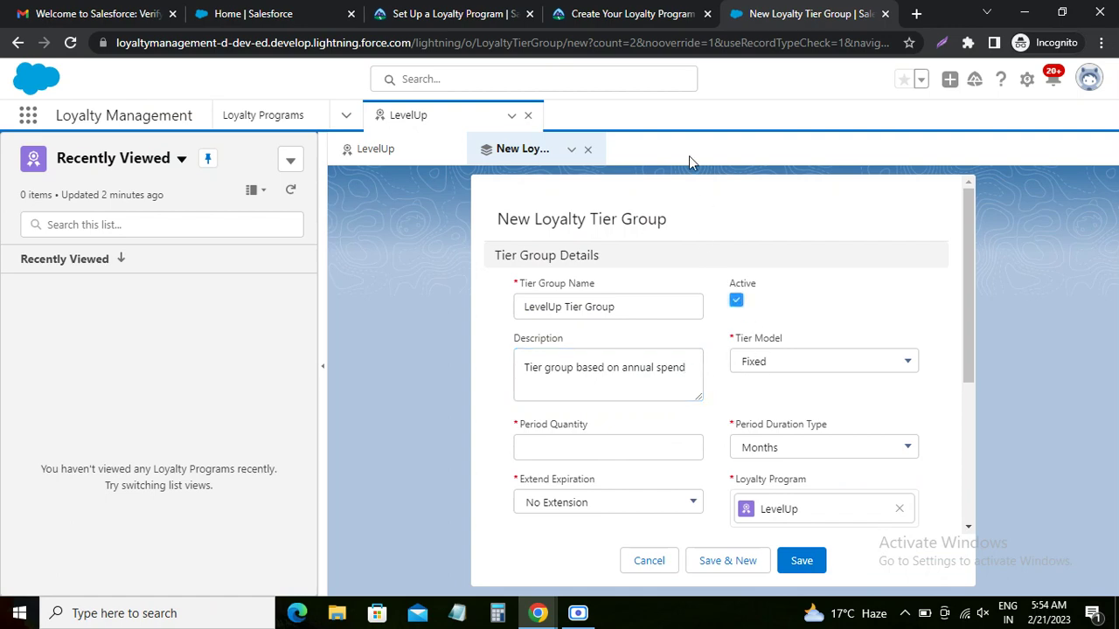
Following the Trailhead details, set the tier group's Tier Model to Anniversary and its Period Quantity to 1
{"action": "left_click", "coordinate": [638, 22]}
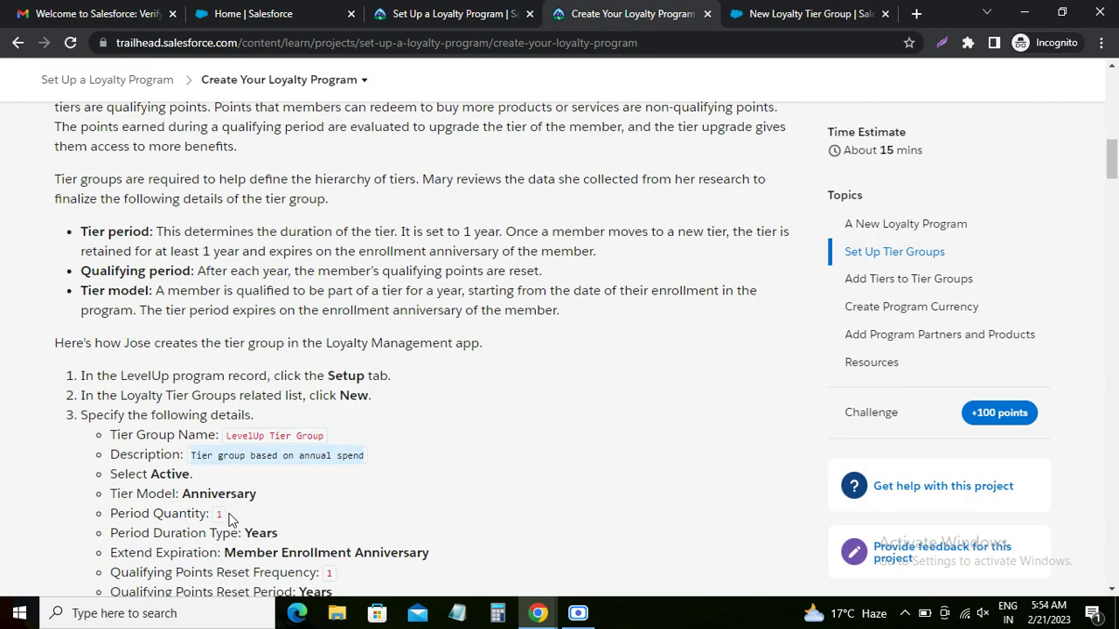
{"action": "scroll", "coordinate": [211, 500], "scroll_direction": "down", "scroll_amount": 1}
{"action": "scroll", "coordinate": [210, 502], "scroll_direction": "down", "scroll_amount": 1}
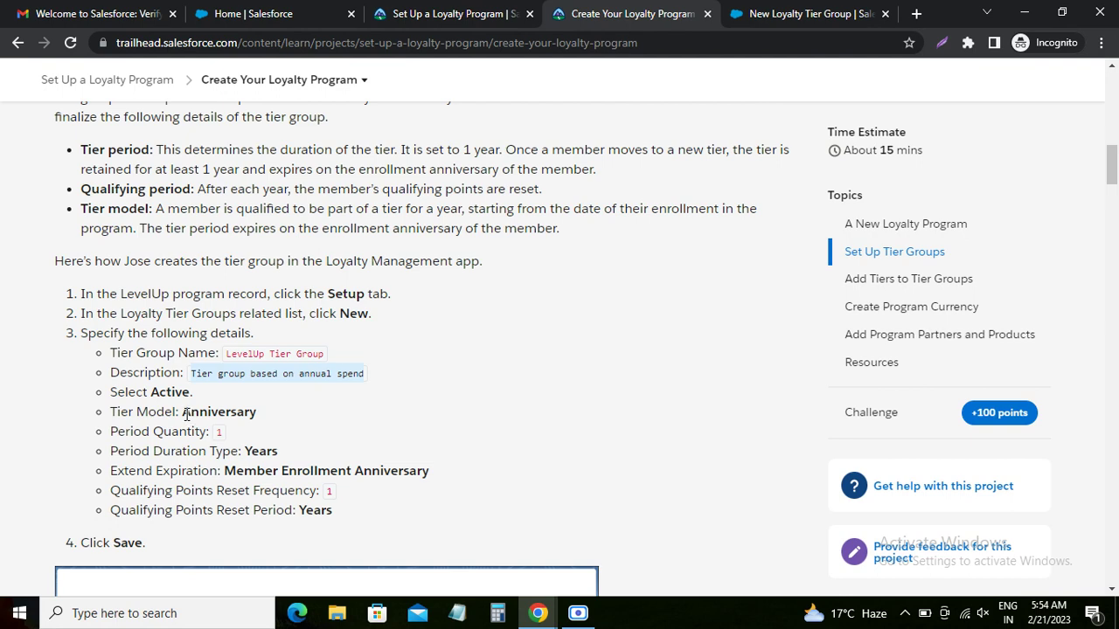
{"action": "left_click_drag", "start_coordinate": [183, 415], "coordinate": [258, 420]}
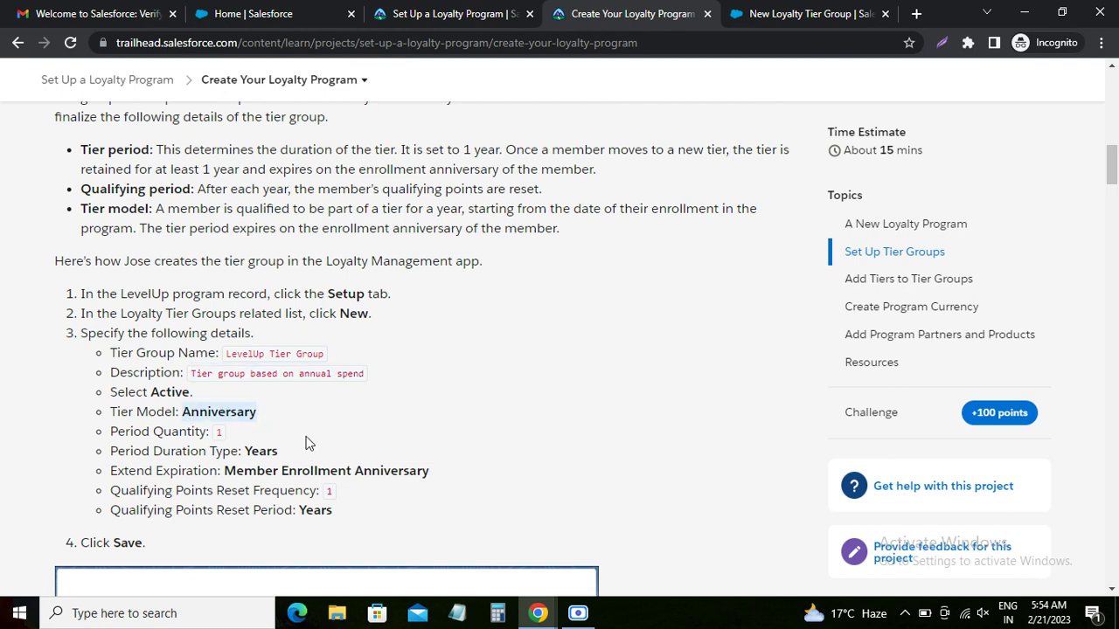
{"action": "left_click", "coordinate": [767, 13]}
{"action": "left_click", "coordinate": [768, 371]}
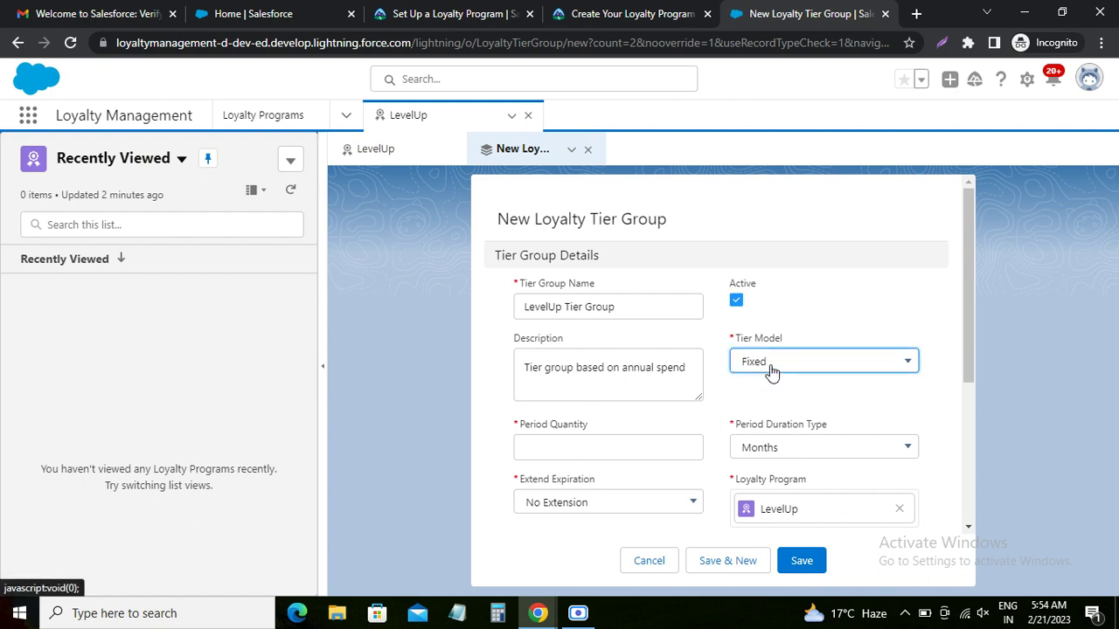
{"action": "left_click", "coordinate": [562, 443]}
{"action": "type", "text": "1"}
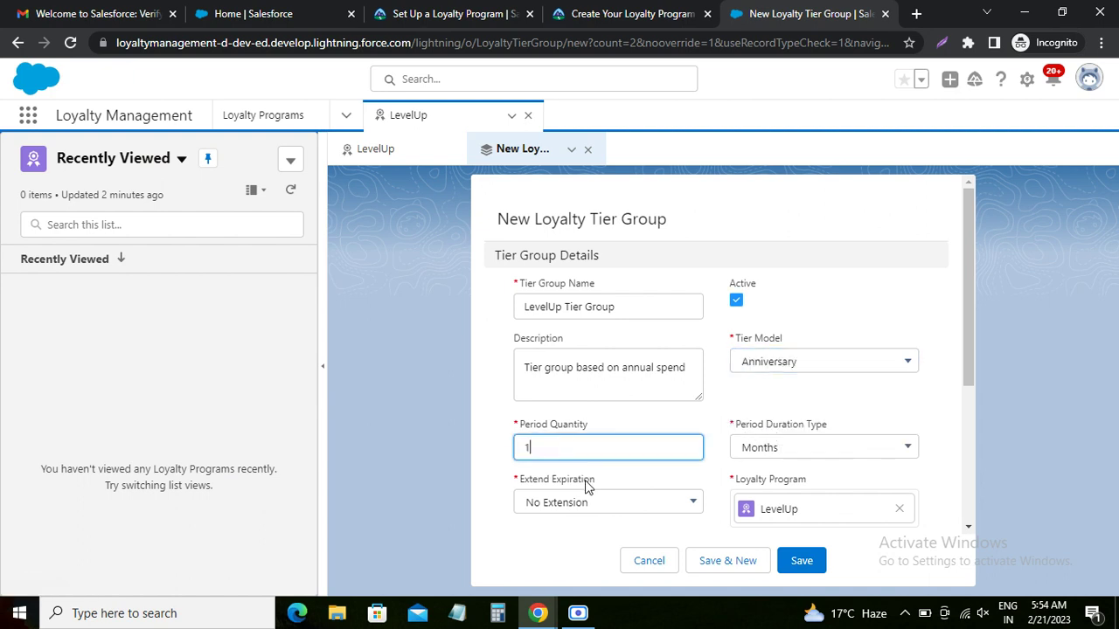
Check the required period duration in Trailhead and set the tier group's Period Duration Type to Years
{"action": "left_click", "coordinate": [675, 13]}
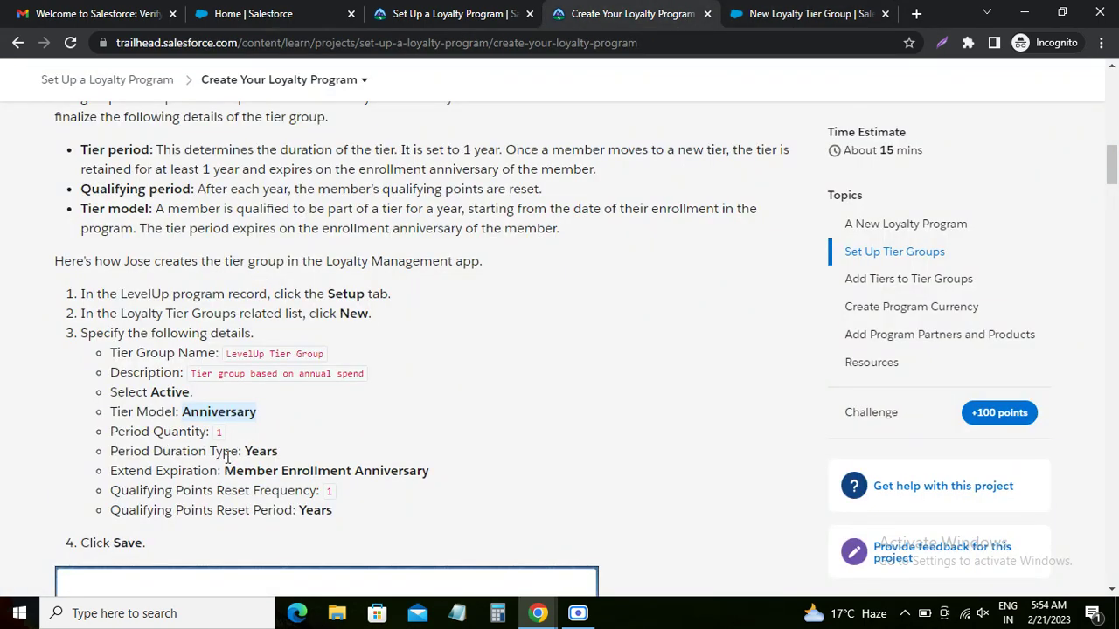
{"action": "double_click", "coordinate": [261, 451]}
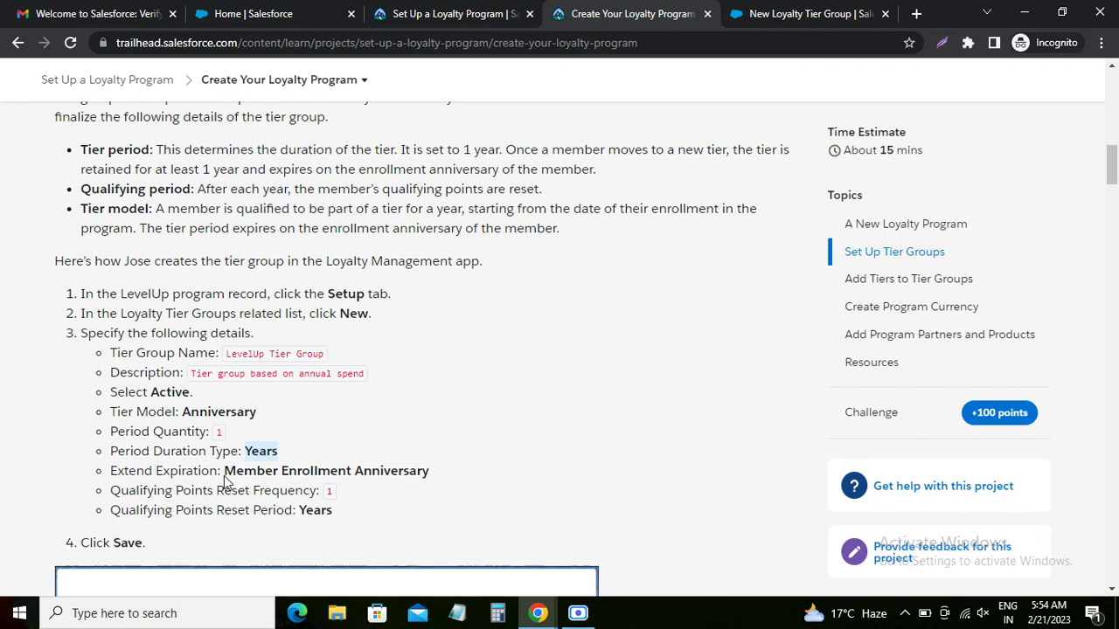
{"action": "left_click", "coordinate": [767, 17]}
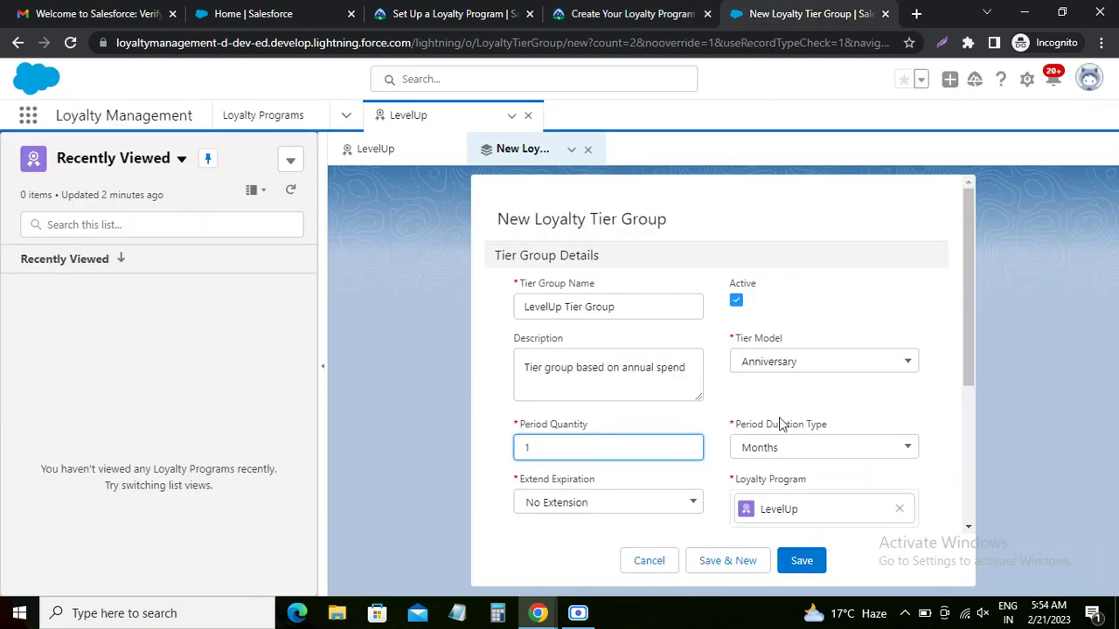
{"action": "left_click", "coordinate": [777, 448]}
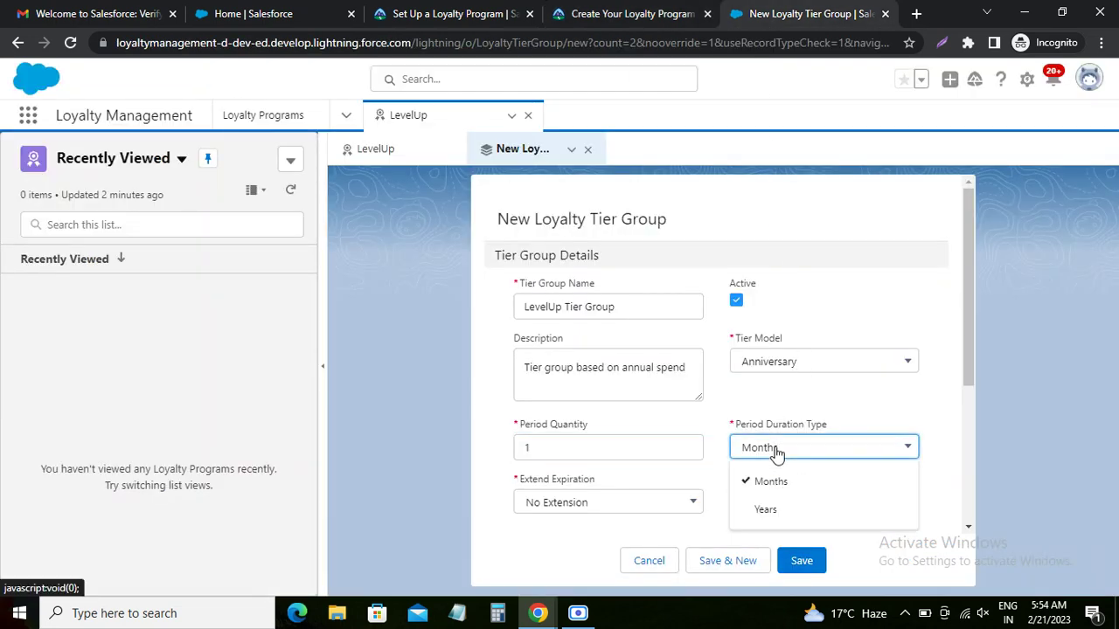
{"action": "left_click", "coordinate": [762, 516]}
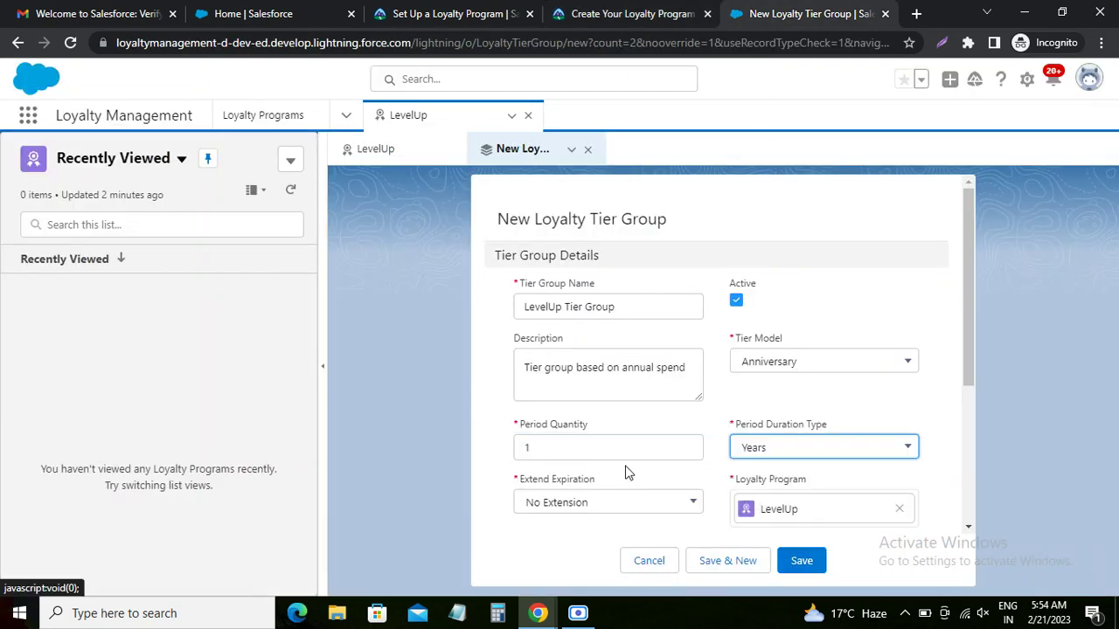
Look up the expiration setting in Trailhead and set the tier group's Extend Expiration to Member Enrollment Anniversary
{"action": "left_click", "coordinate": [627, 12]}
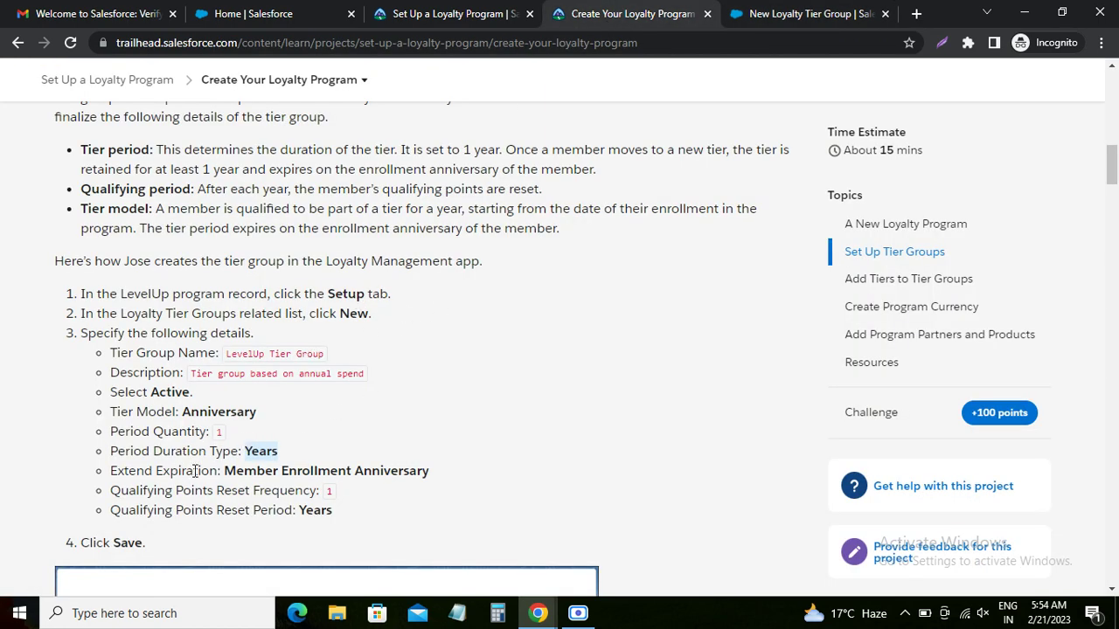
{"action": "left_click_drag", "start_coordinate": [226, 473], "coordinate": [442, 450]}
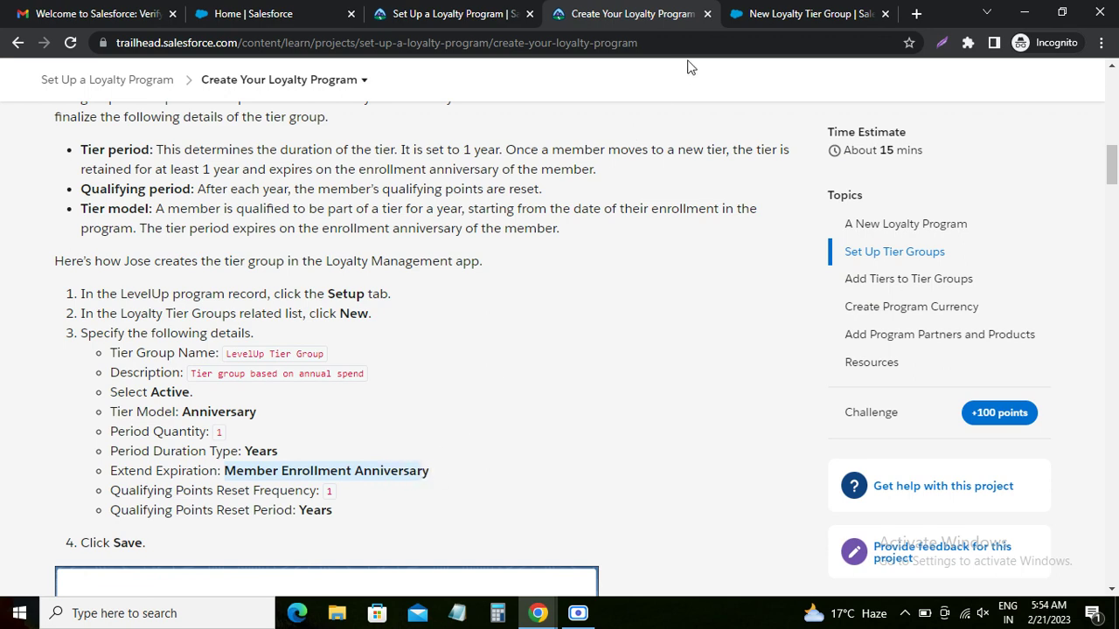
{"action": "left_click", "coordinate": [778, 13]}
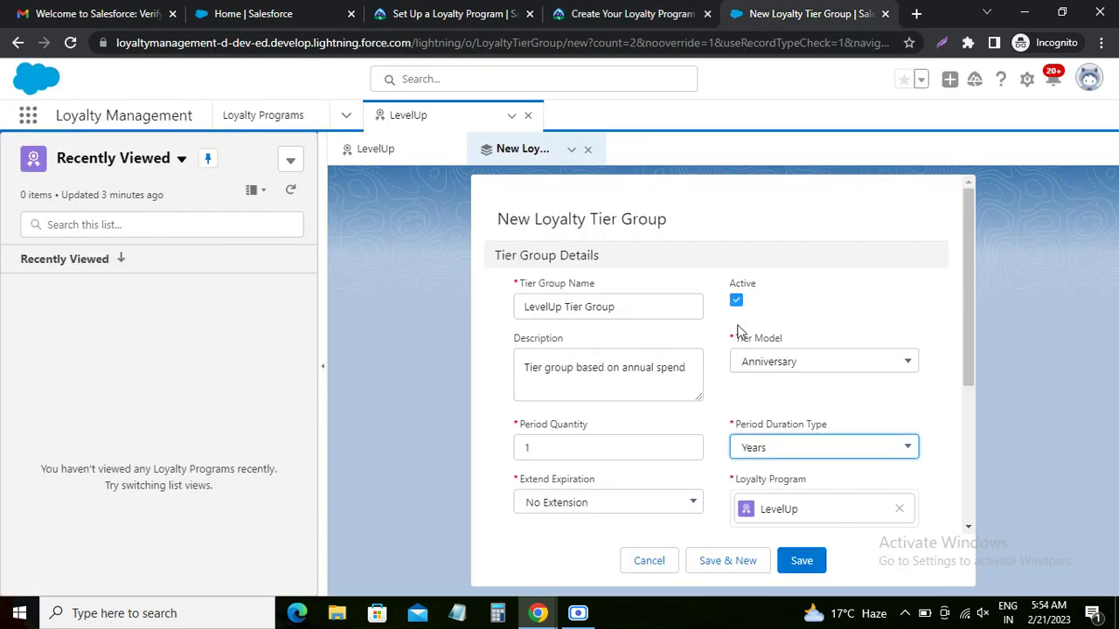
{"action": "left_click", "coordinate": [580, 509]}
{"action": "left_click", "coordinate": [581, 473]}
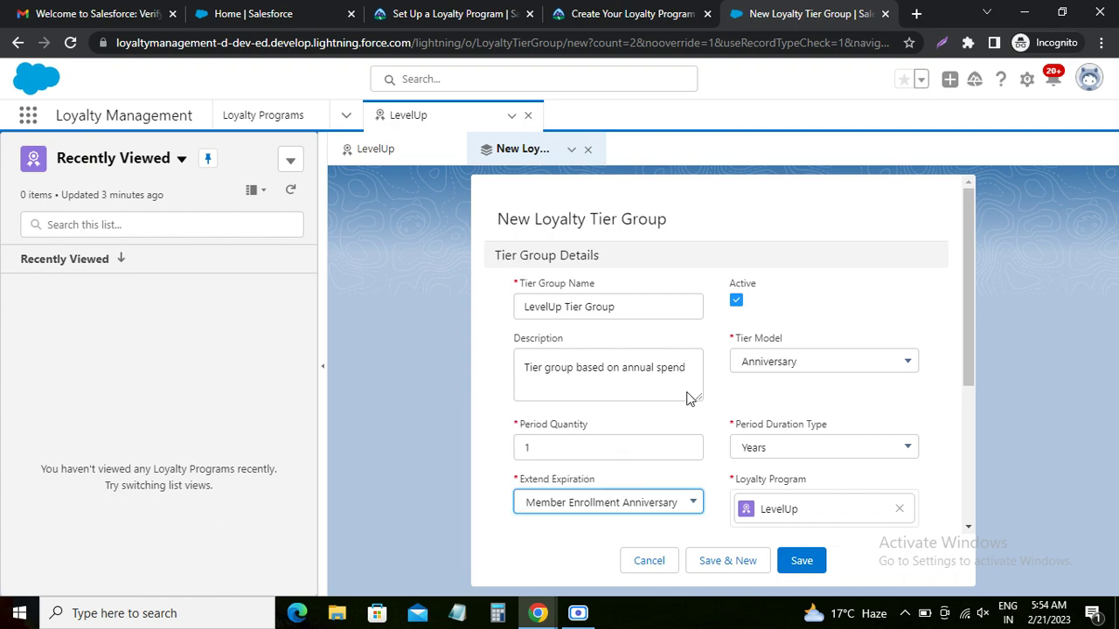
Following Trailhead, set the Qualifying Points Reset Frequency to 1 and keep Years as the Qualifying Points Reset Period
{"action": "left_click", "coordinate": [574, 16]}
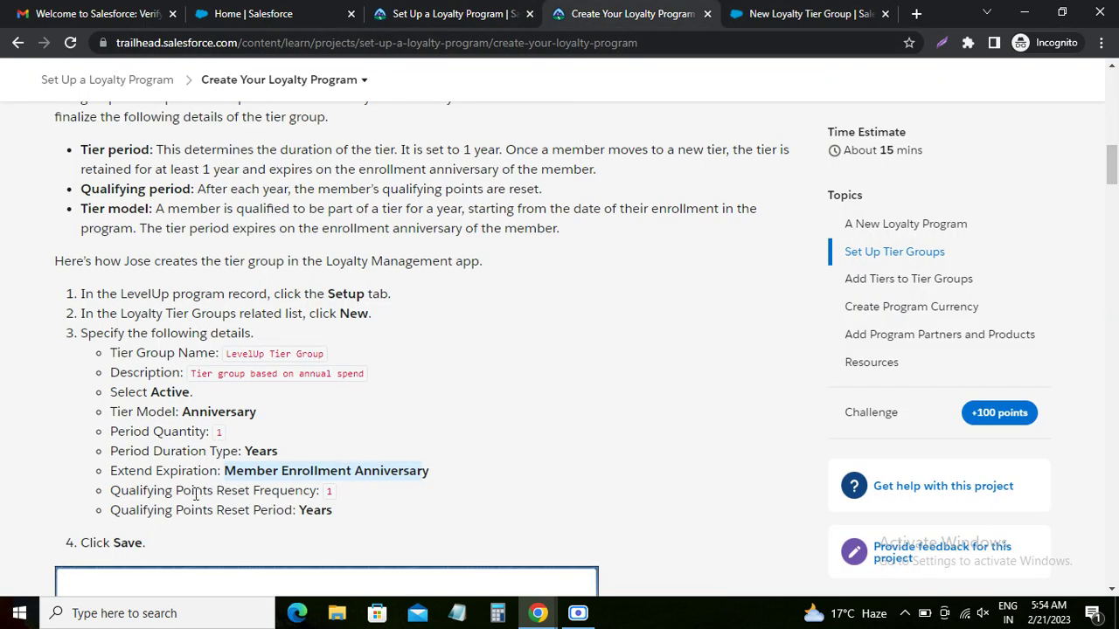
{"action": "double_click", "coordinate": [320, 513]}
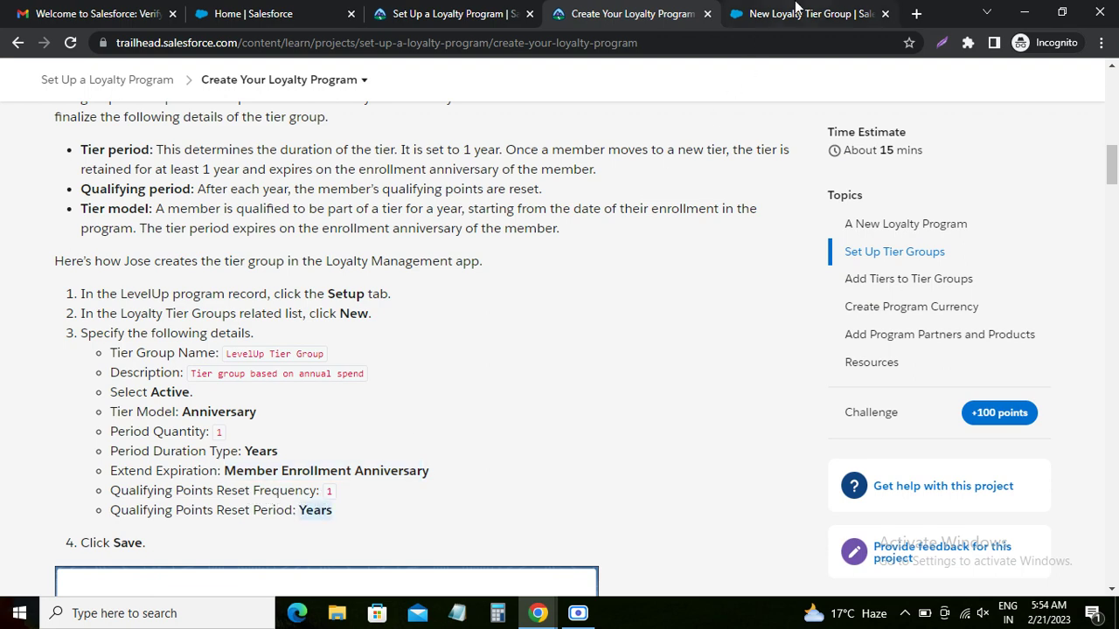
{"action": "left_click", "coordinate": [791, 14]}
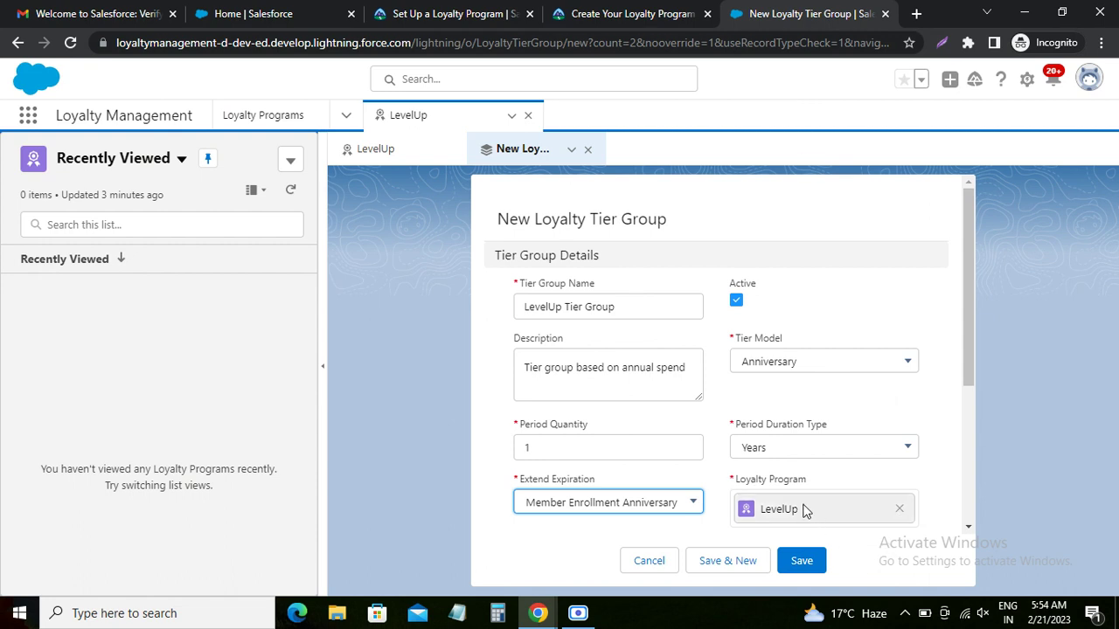
{"action": "scroll", "coordinate": [803, 510], "scroll_direction": "down", "scroll_amount": 3}
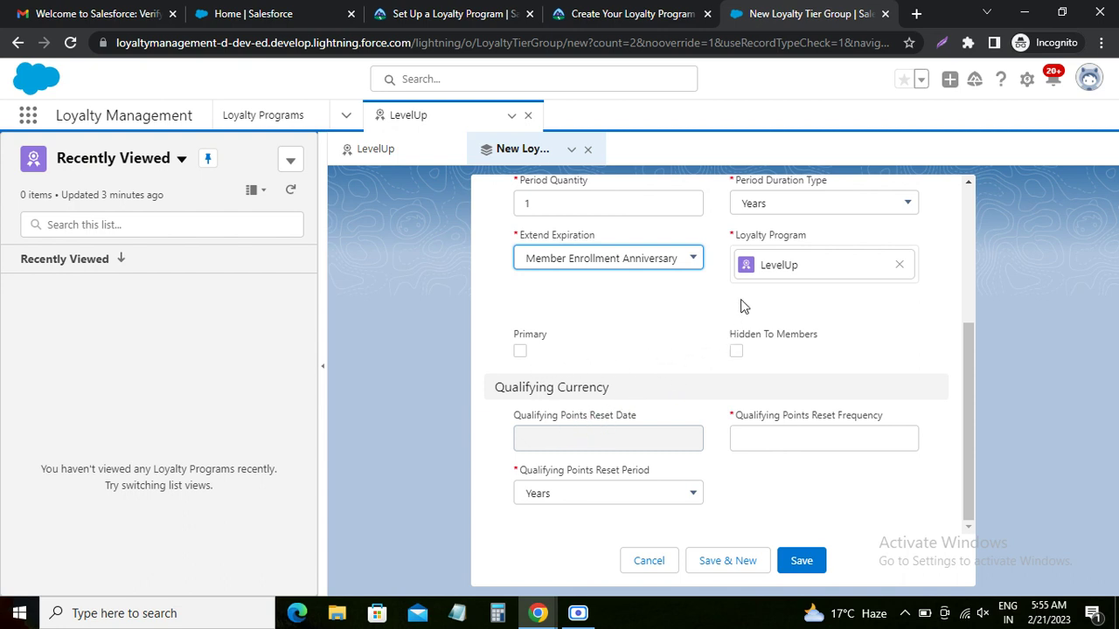
{"action": "left_click", "coordinate": [750, 434]}
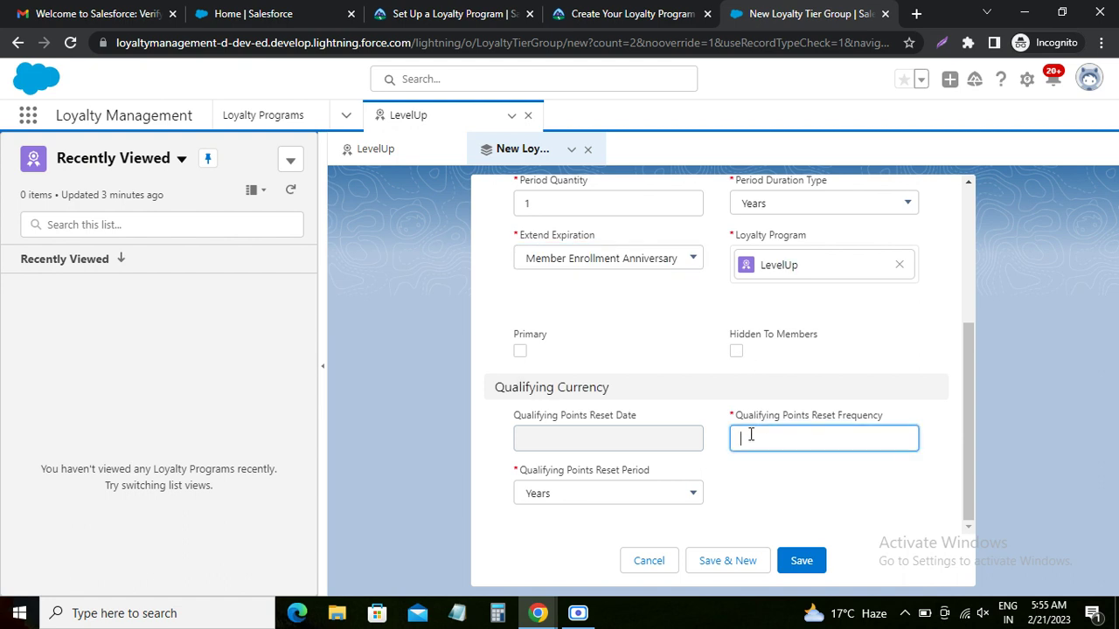
{"action": "left_click", "coordinate": [688, 503]}
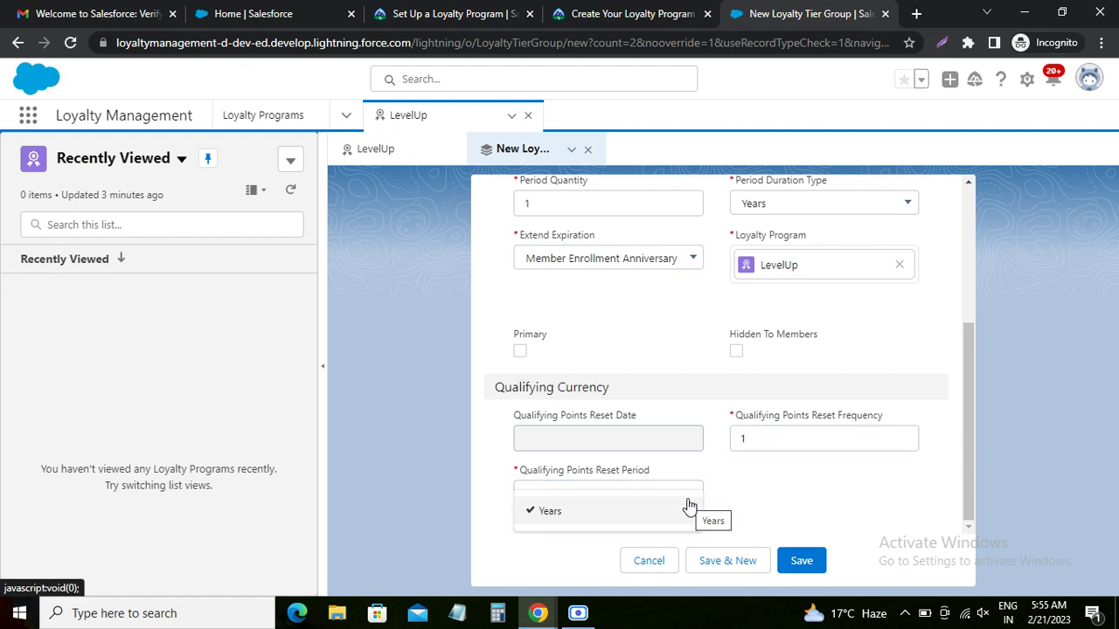
{"action": "left_click", "coordinate": [597, 516]}
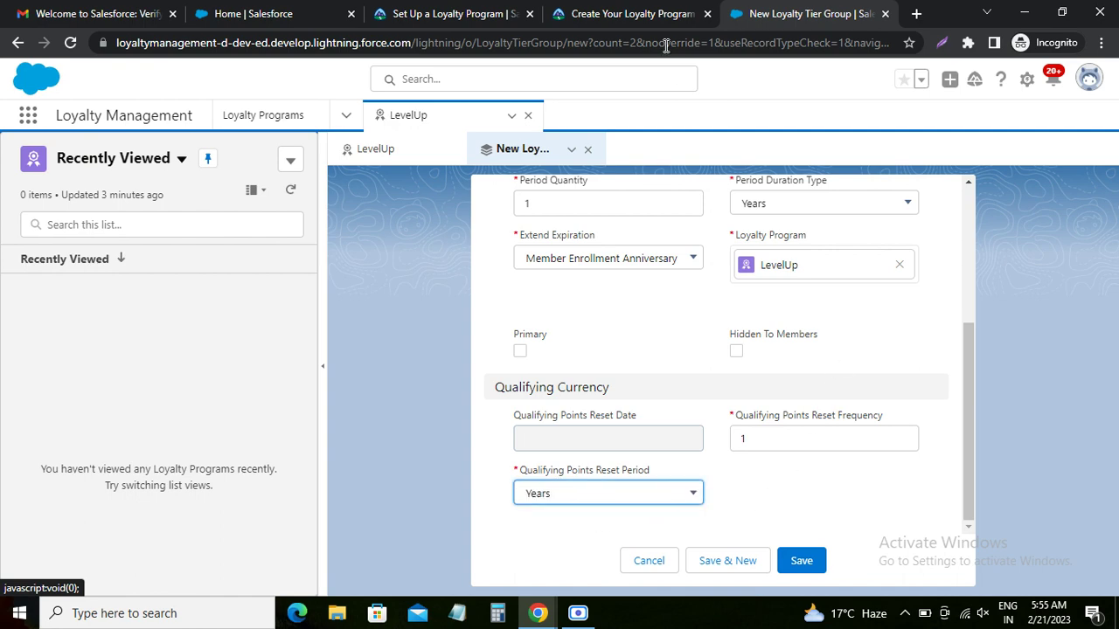
Compare the filled-in tier group form with the example form shown in the Trailhead instructions
{"action": "left_click", "coordinate": [636, 14]}
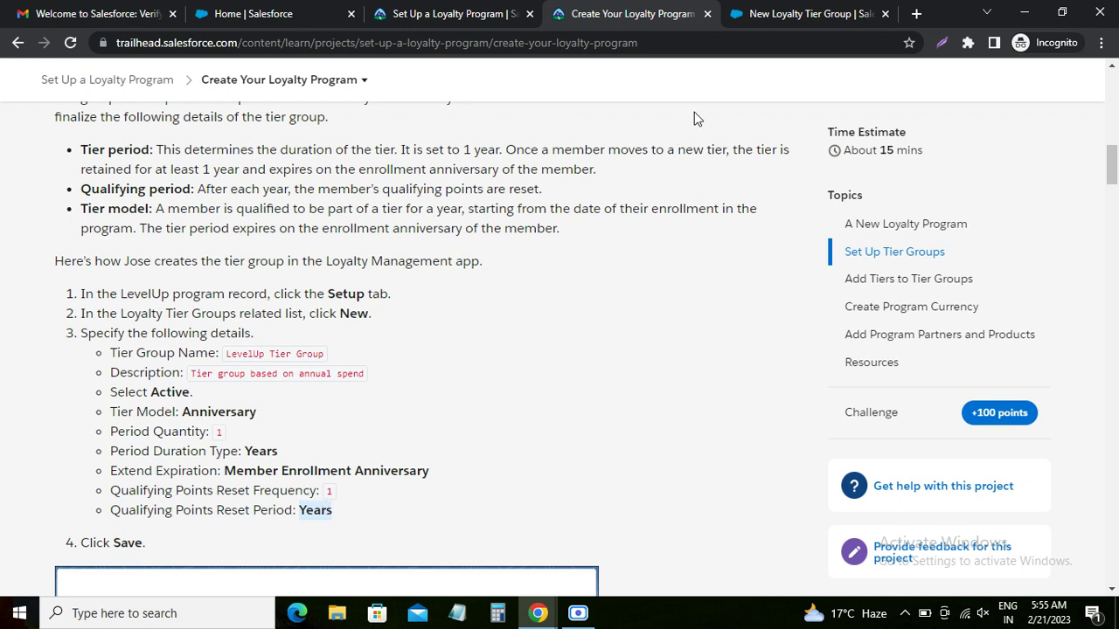
{"action": "scroll", "coordinate": [350, 452], "scroll_direction": "down", "scroll_amount": 7}
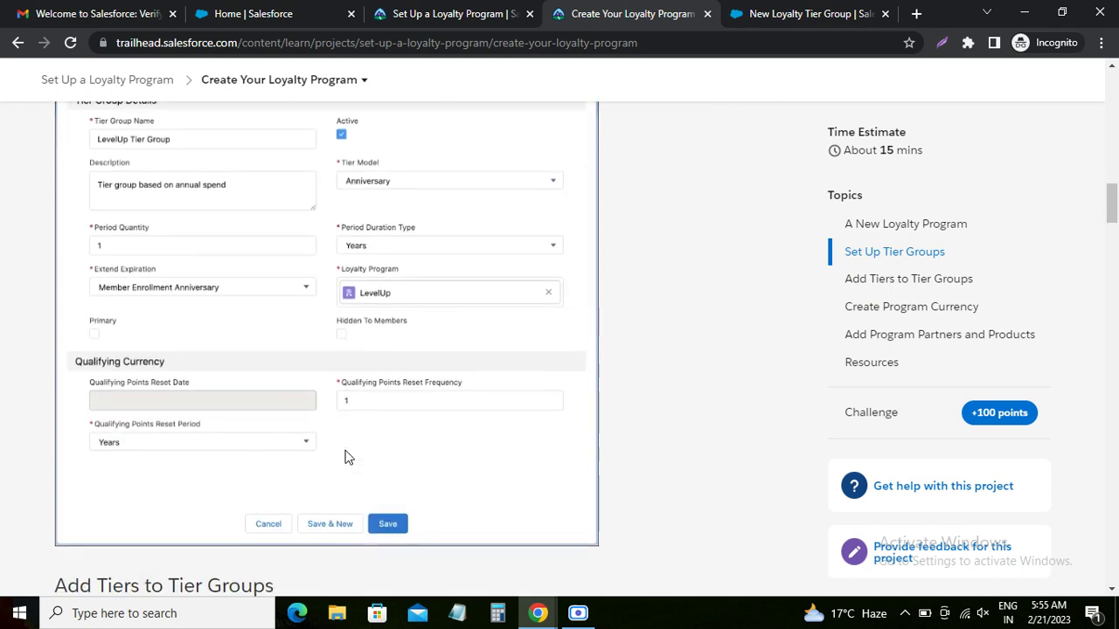
{"action": "left_click", "coordinate": [802, 16]}
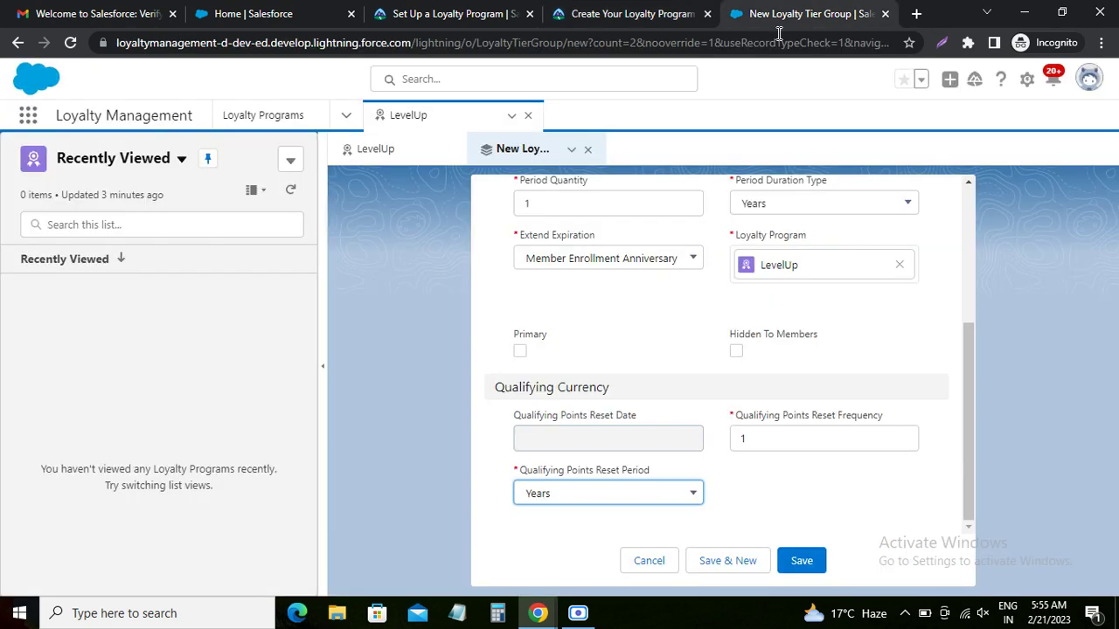
{"action": "scroll", "coordinate": [699, 391], "scroll_direction": "up", "scroll_amount": 1}
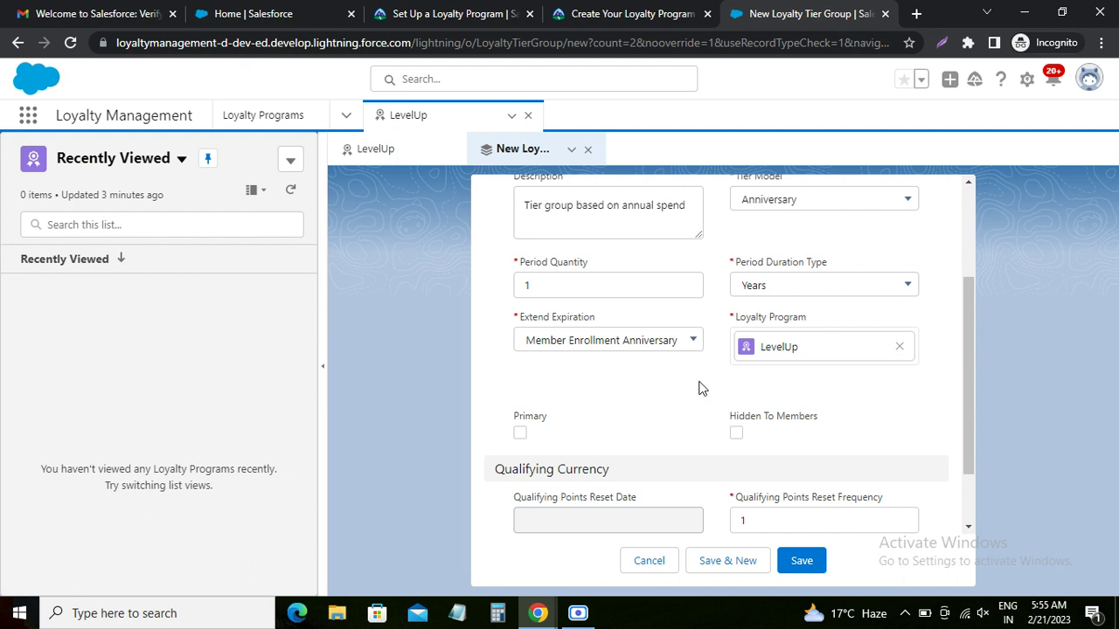
Save the LevelUp Tier Group and review the details on its new record
{"action": "scroll", "coordinate": [699, 389], "scroll_direction": "down", "scroll_amount": 1}
{"action": "left_click", "coordinate": [810, 566]}
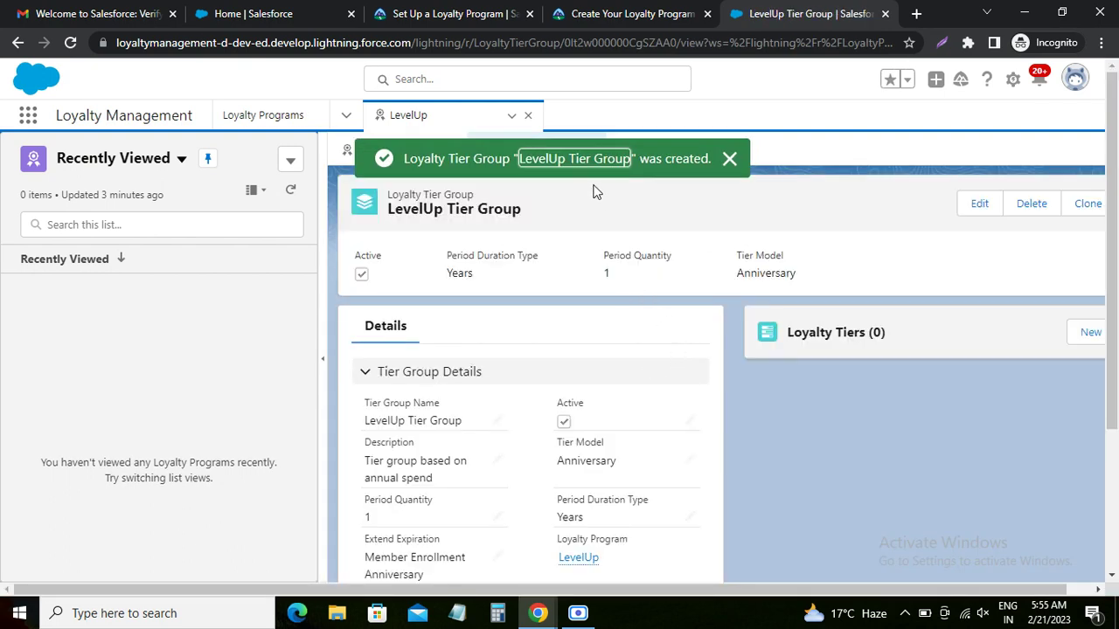
{"action": "scroll", "coordinate": [583, 212], "scroll_direction": "down", "scroll_amount": 2}
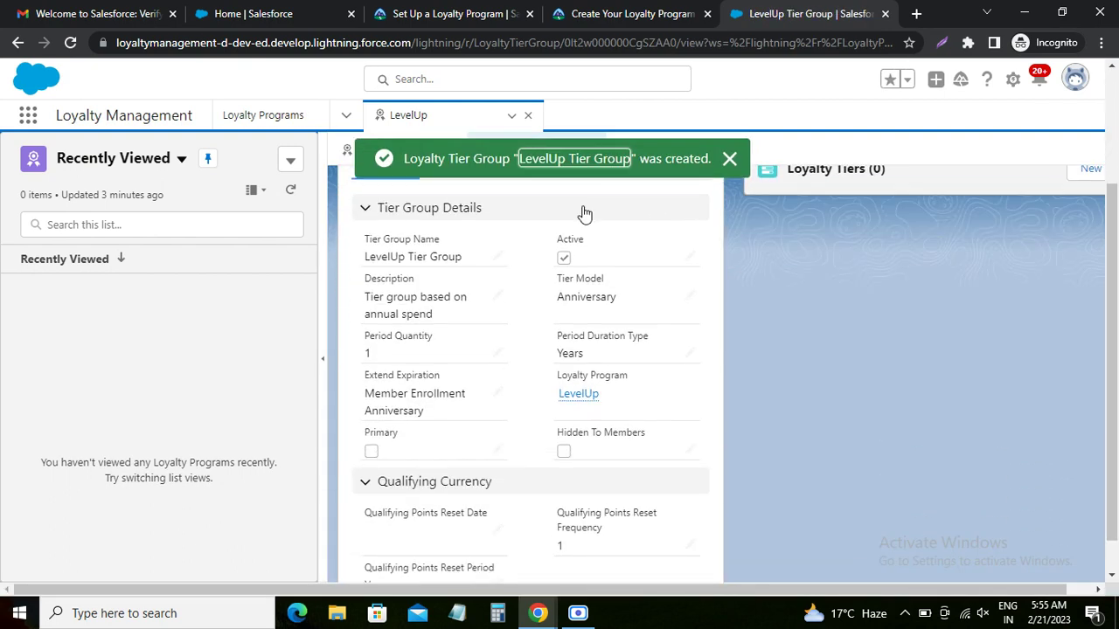
{"action": "scroll", "coordinate": [584, 213], "scroll_direction": "down", "scroll_amount": 1}
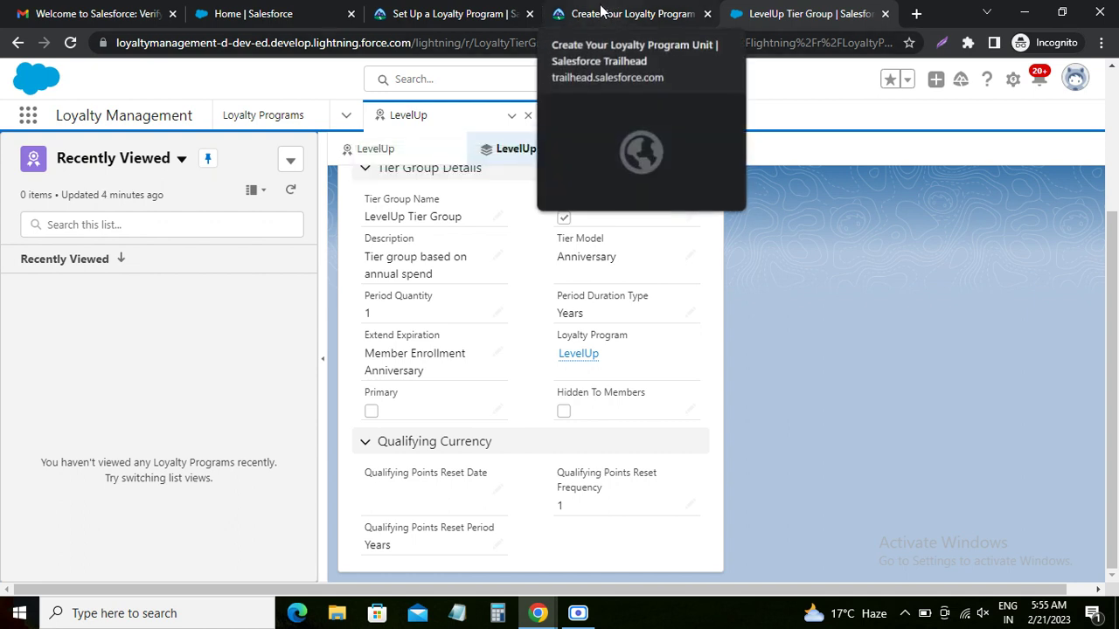
{"action": "scroll", "coordinate": [515, 150], "scroll_direction": "up", "scroll_amount": 1}
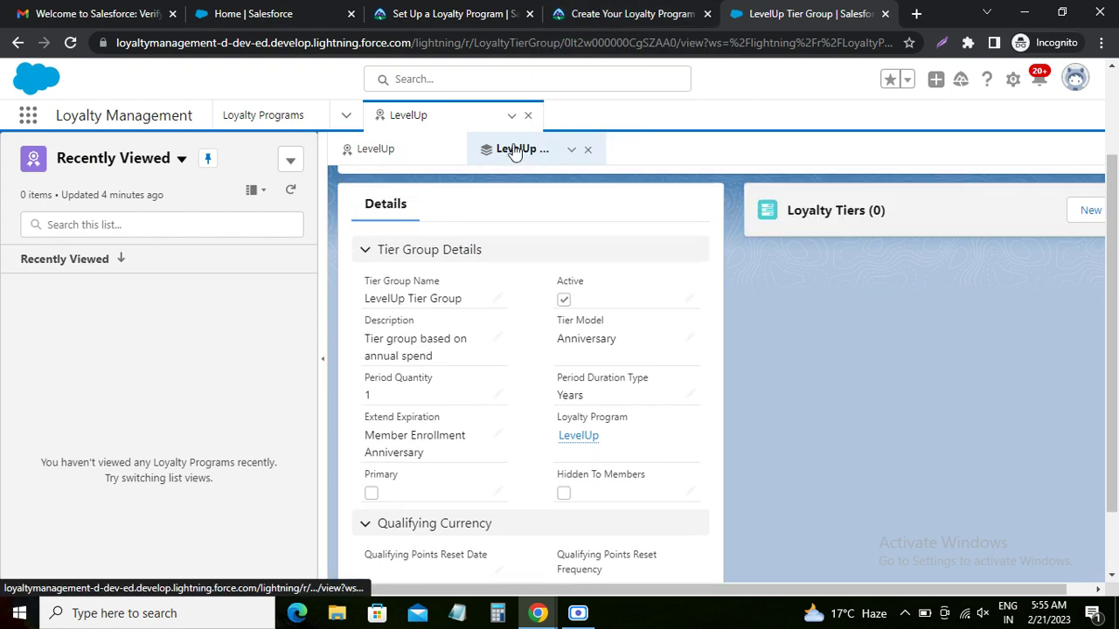
Switch to Trailhead and read the Add Tiers to Tier Groups instructions for adding the three tiers
{"action": "left_click", "coordinate": [591, 18]}
{"action": "scroll", "coordinate": [183, 282], "scroll_direction": "down", "scroll_amount": 1}
{"action": "scroll", "coordinate": [183, 282], "scroll_direction": "down", "scroll_amount": 3}
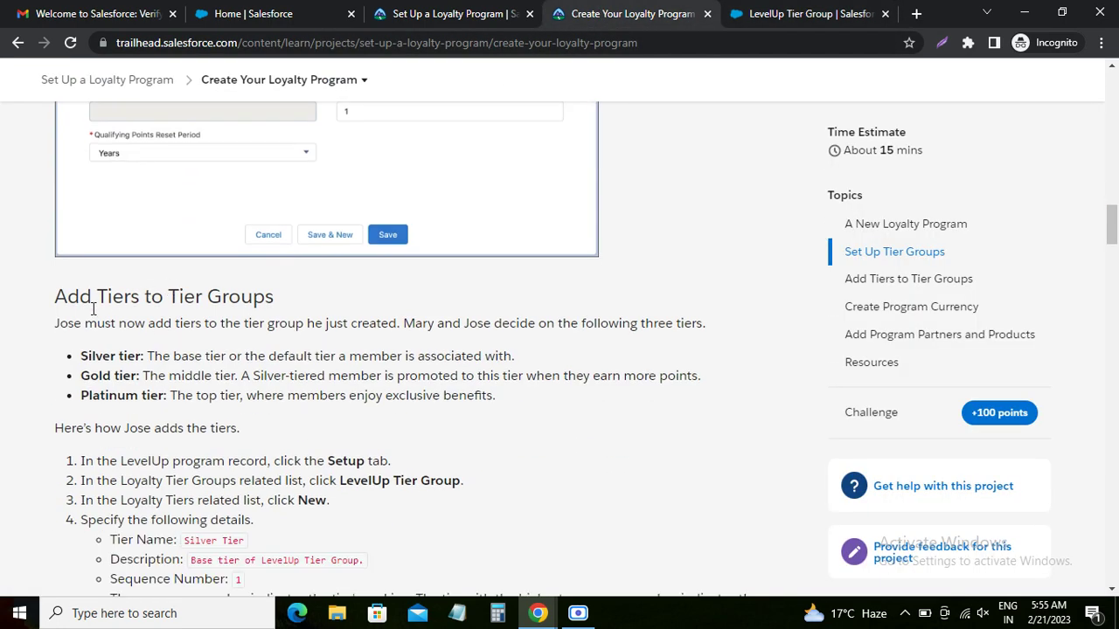
{"action": "left_click_drag", "start_coordinate": [79, 300], "coordinate": [271, 304]}
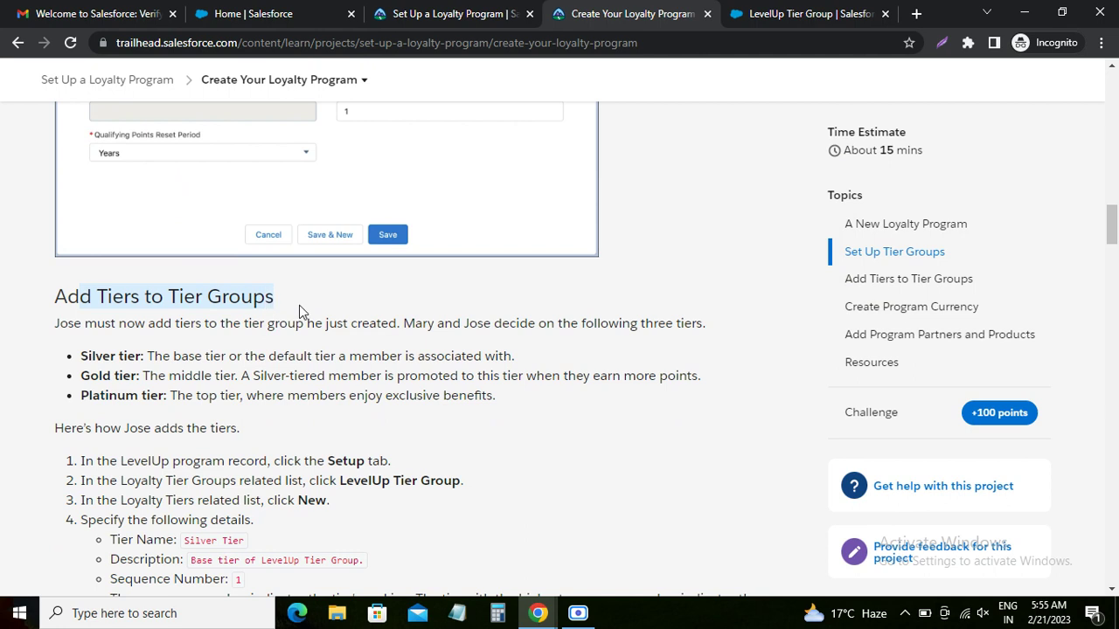
{"action": "scroll", "coordinate": [298, 304], "scroll_direction": "down", "scroll_amount": 2}
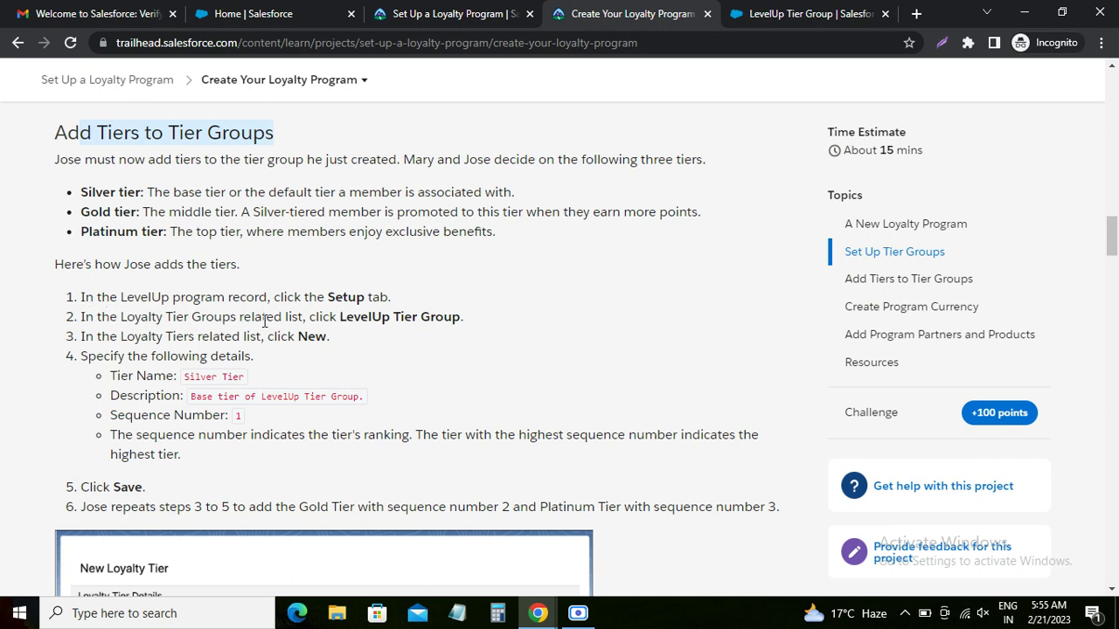
{"action": "left_click_drag", "start_coordinate": [341, 322], "coordinate": [464, 322]}
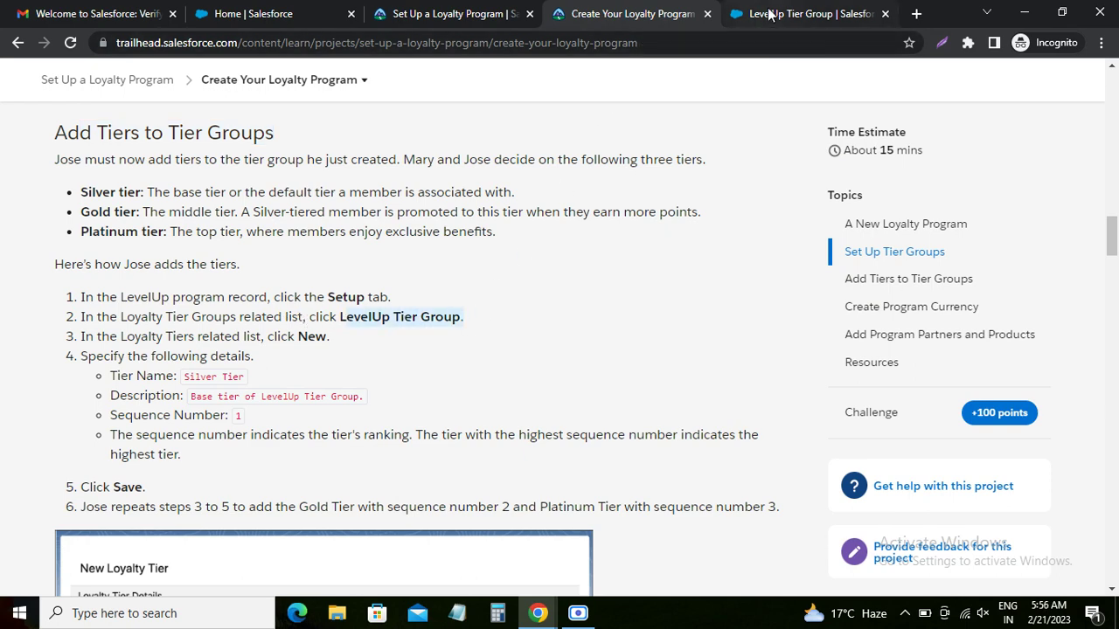
Back in Salesforce, open LevelUp Tier Group from the Loyalty Tier Groups list of the LevelUp program record
{"action": "left_click", "coordinate": [735, 13]}
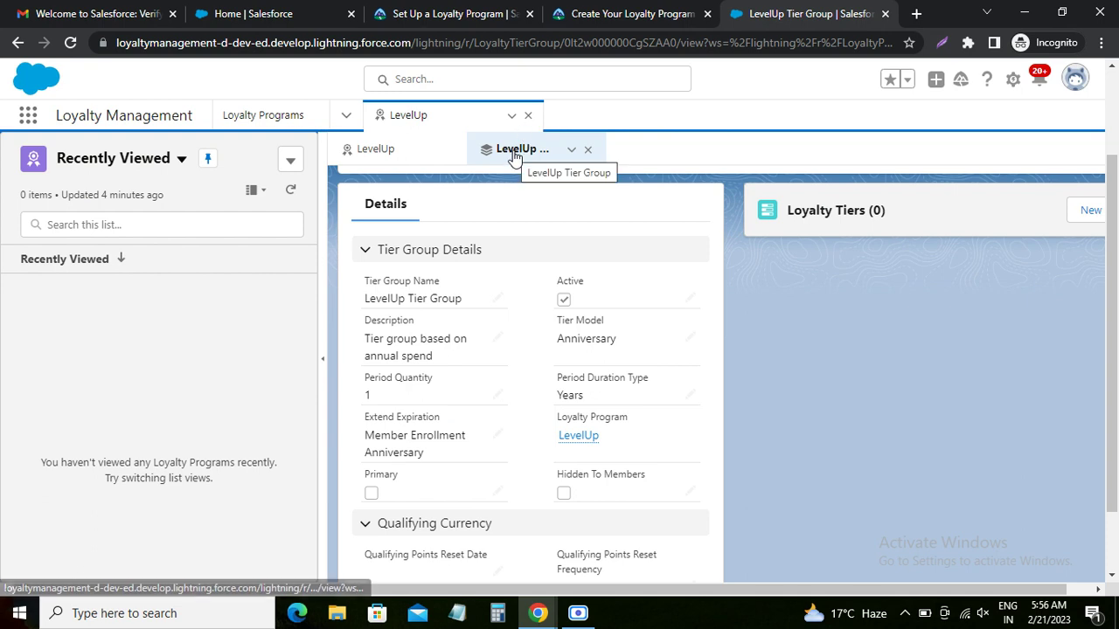
{"action": "left_click", "coordinate": [388, 155]}
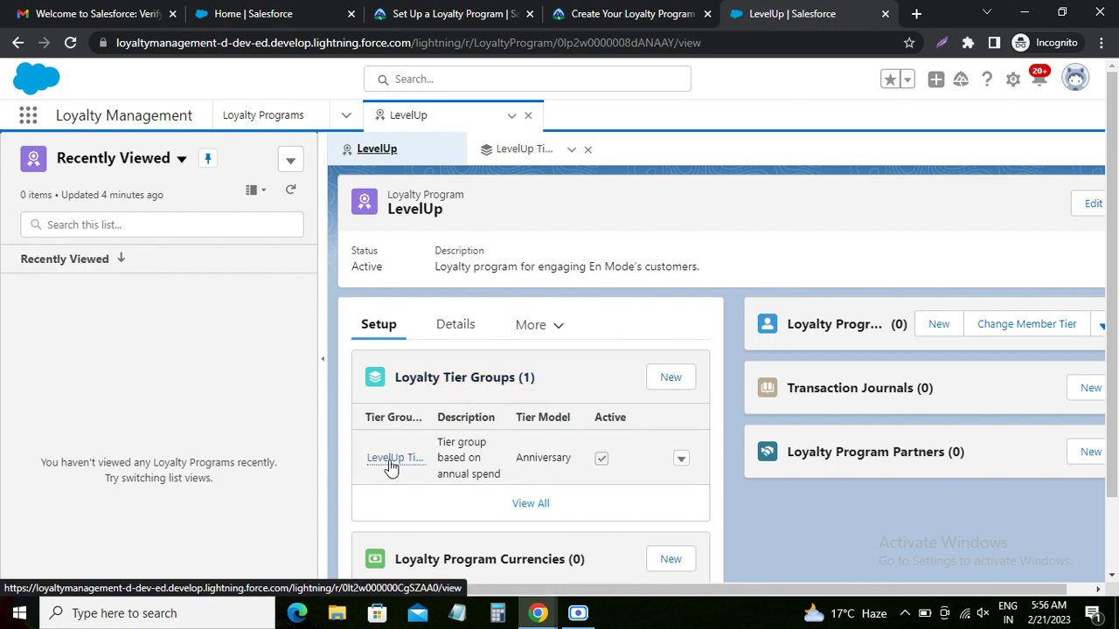
{"action": "mouse_move", "coordinate": [390, 467]}
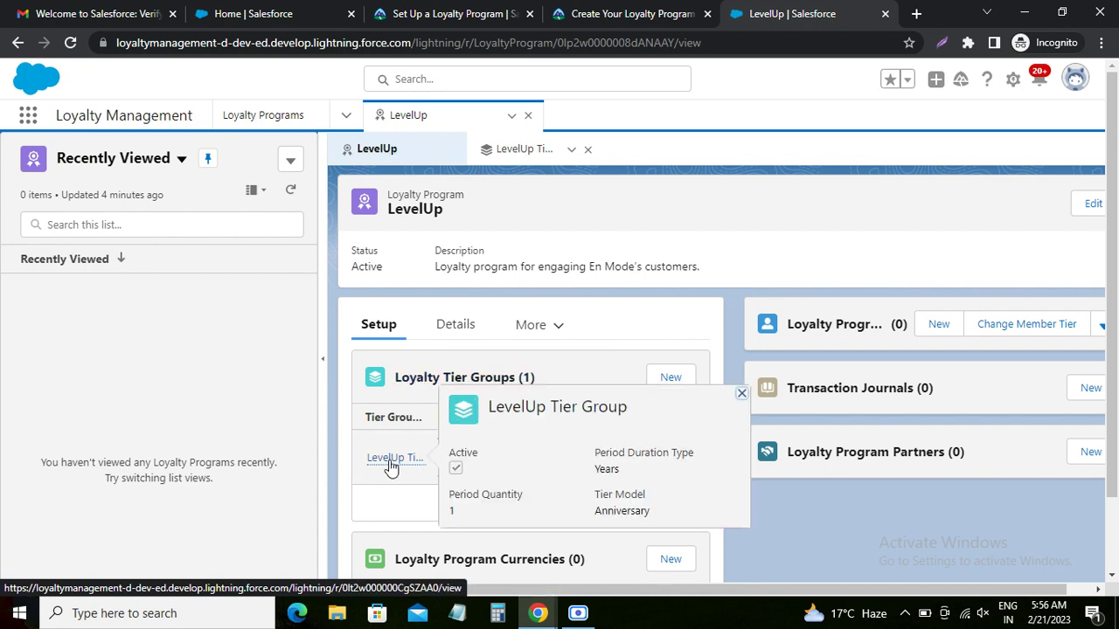
{"action": "left_click", "coordinate": [391, 463]}
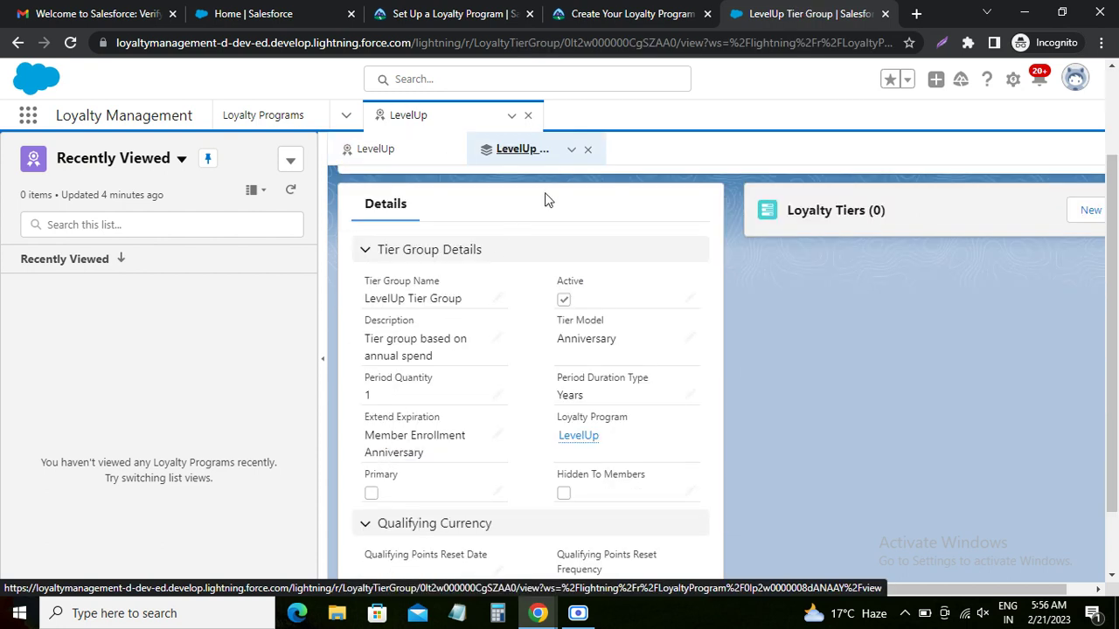
Check the next Trailhead instruction and start a new loyalty tier for LevelUp Tier Group
{"action": "left_click", "coordinate": [586, 13]}
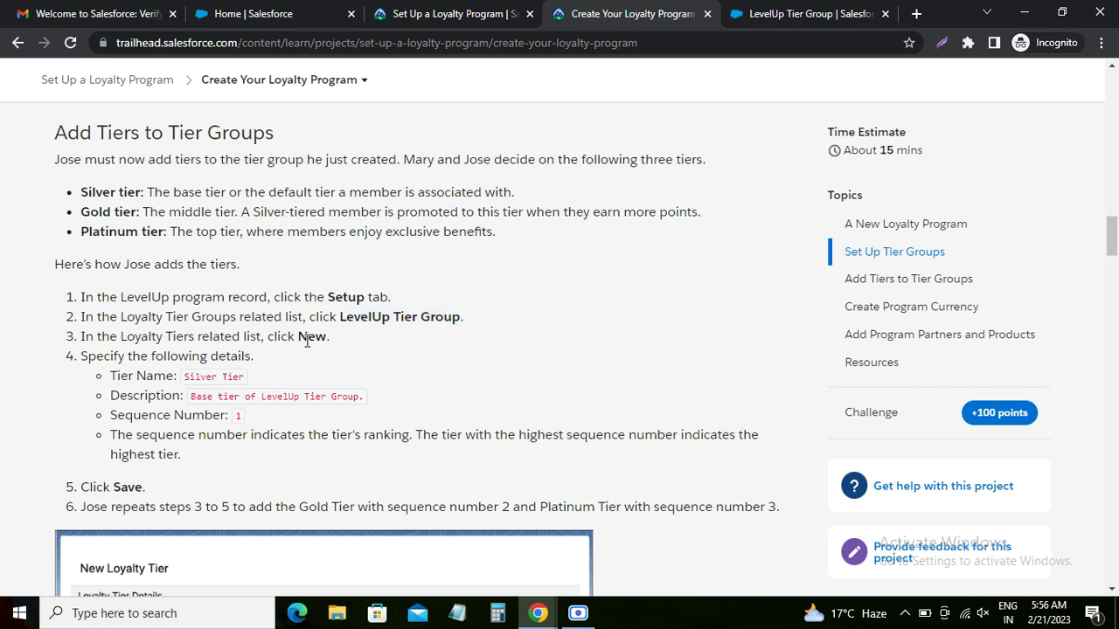
{"action": "double_click", "coordinate": [305, 340]}
{"action": "left_click", "coordinate": [760, 15]}
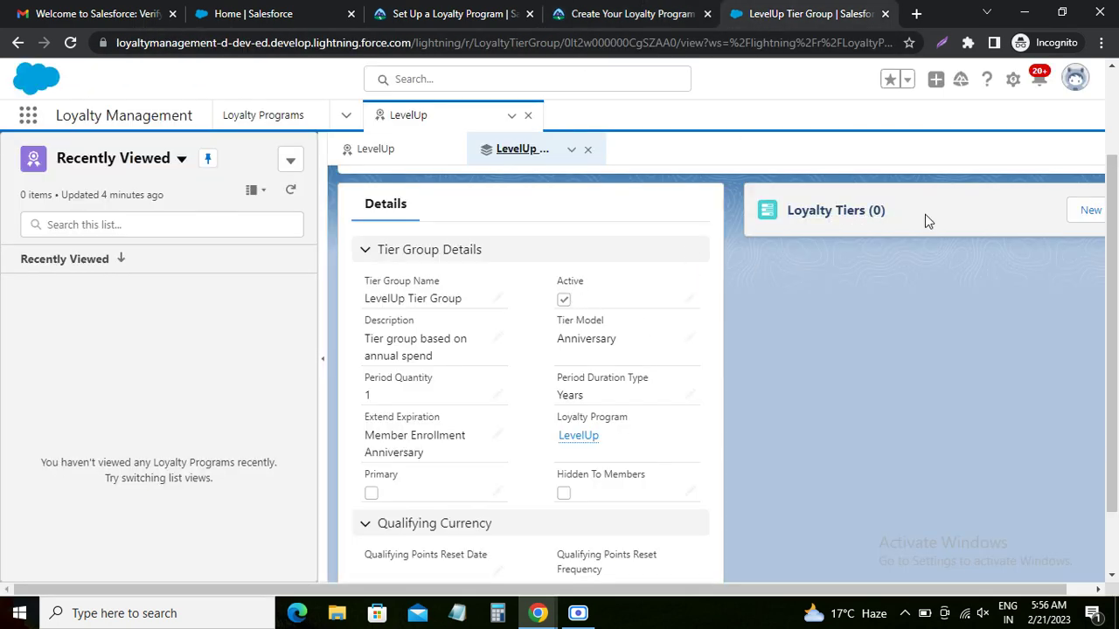
{"action": "left_click", "coordinate": [1091, 211]}
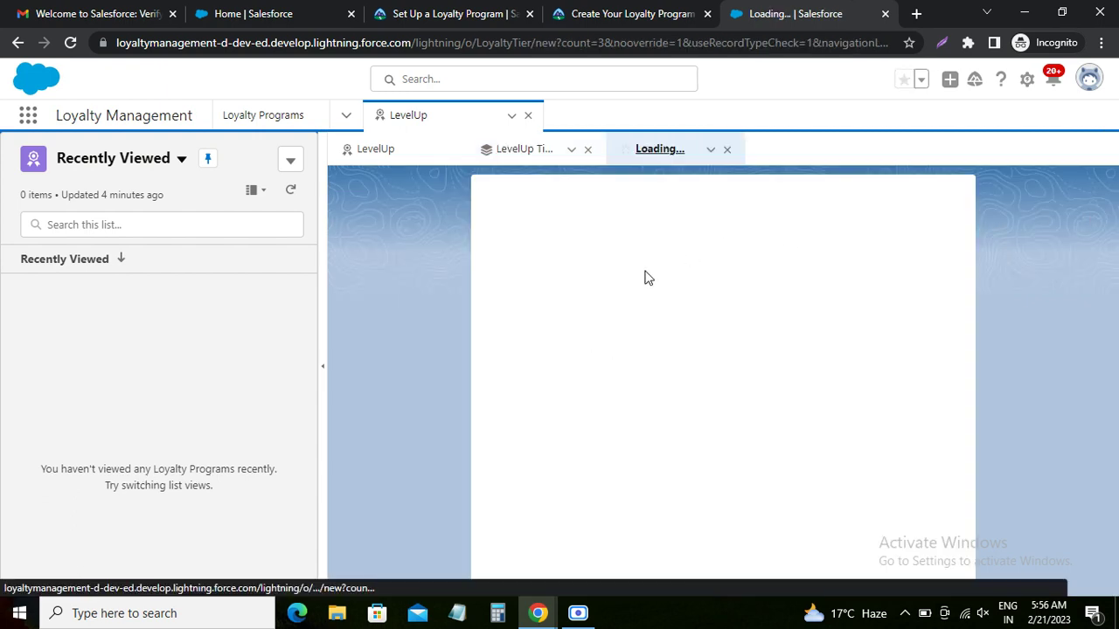
Copy the tier name Silver Tier from Trailhead into the new loyalty tier's Tier Name
{"action": "left_click", "coordinate": [629, 14]}
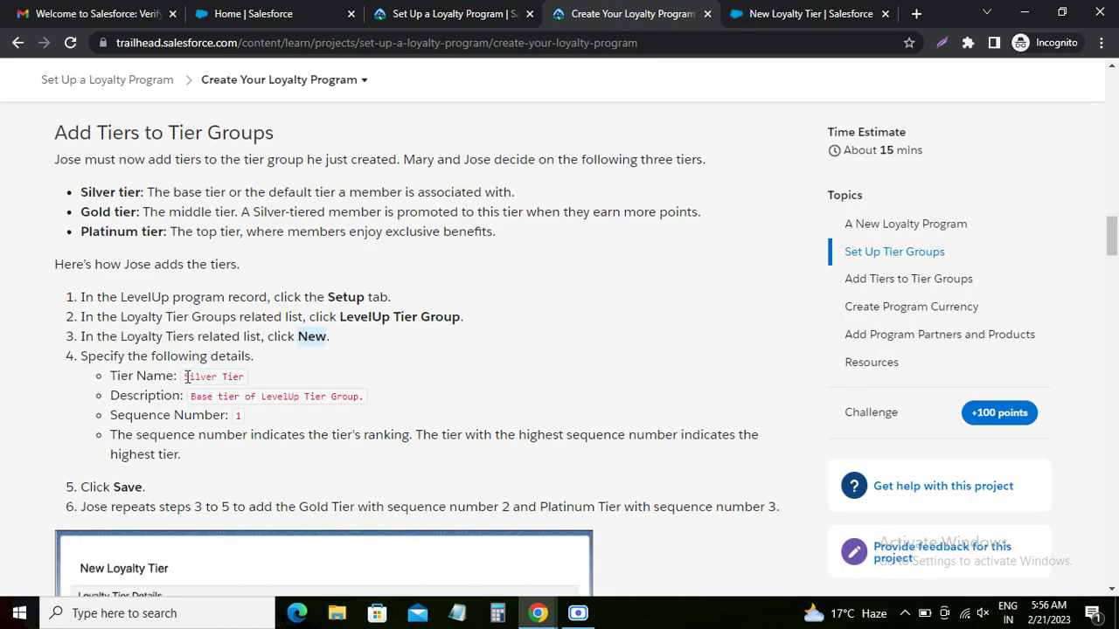
{"action": "left_click_drag", "start_coordinate": [185, 376], "coordinate": [245, 377]}
{"action": "key", "text": "ctrl+c"}
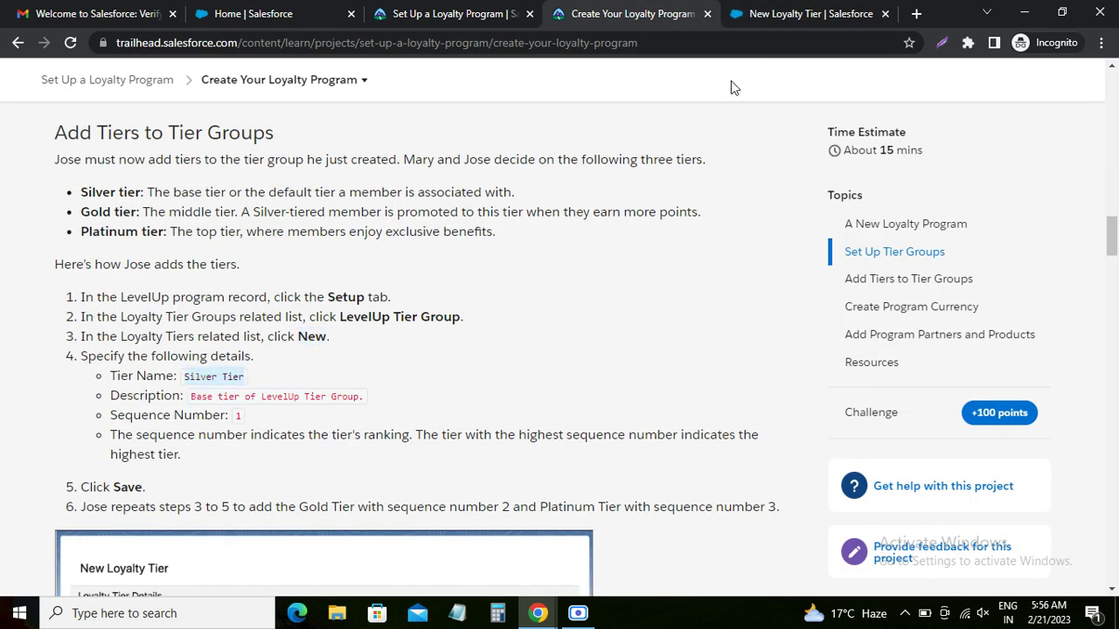
{"action": "left_click", "coordinate": [761, 14]}
{"action": "key", "text": "ctrl+v"}
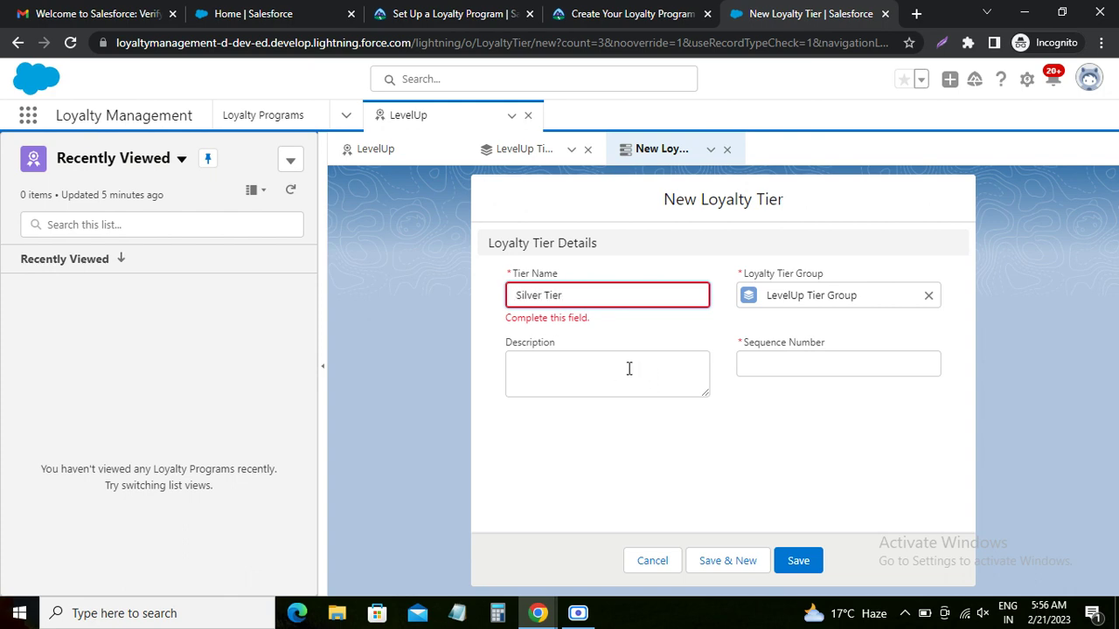
Copy the description "Base tier of LevelUp Tier Group" from Trailhead into the Silver Tier form and set its Sequence Number to 1
{"action": "left_click", "coordinate": [628, 368]}
{"action": "left_click", "coordinate": [622, 17]}
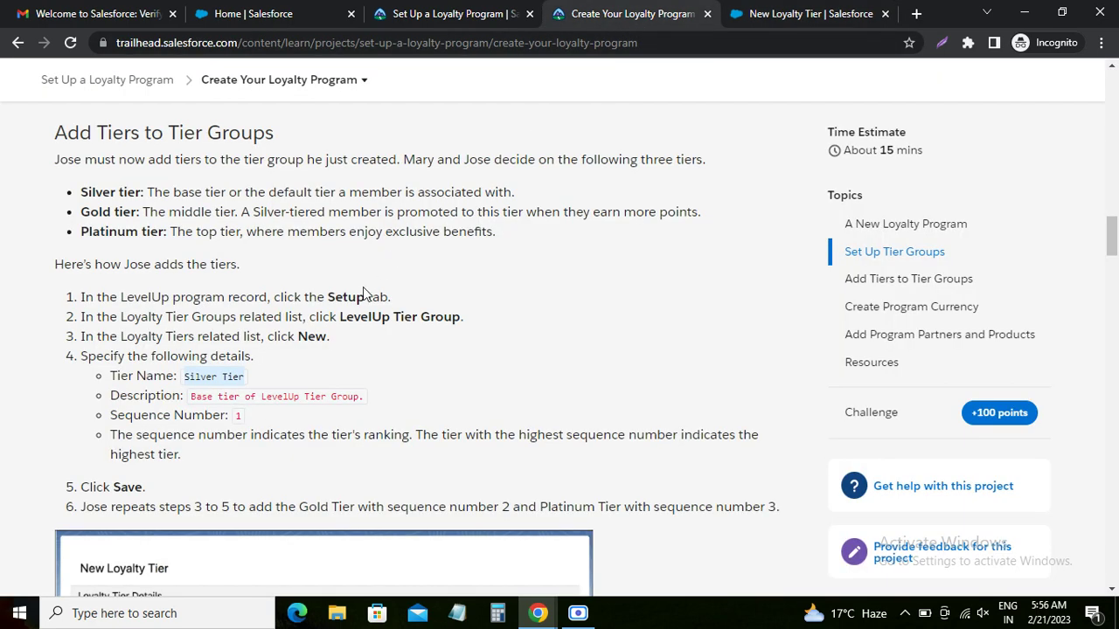
{"action": "left_click_drag", "start_coordinate": [189, 397], "coordinate": [407, 400]}
{"action": "key", "text": "ctrl+c"}
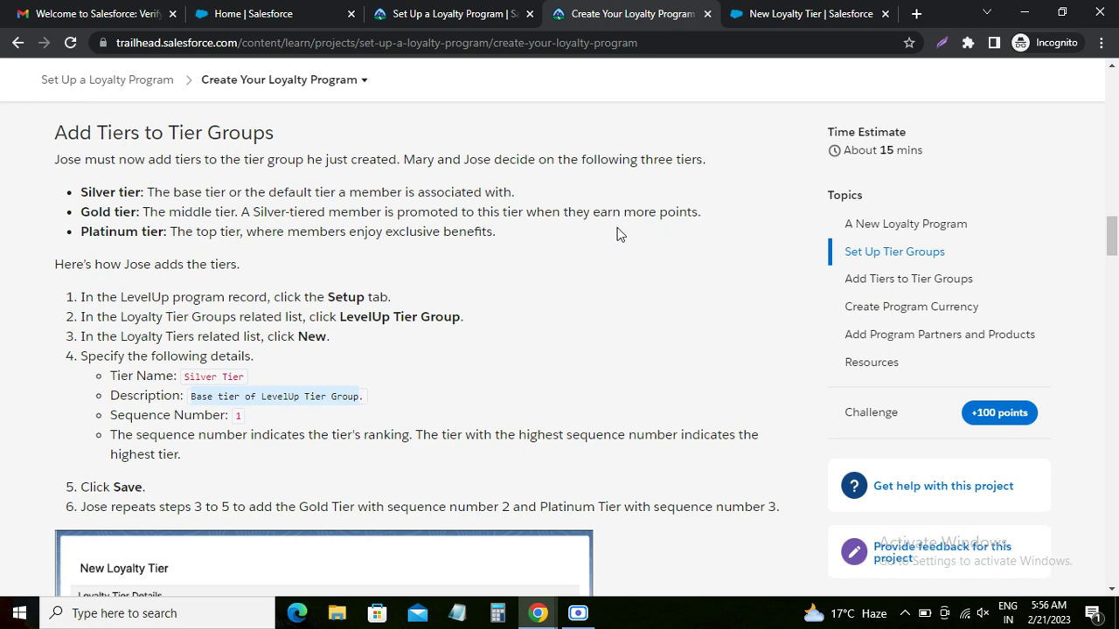
{"action": "left_click", "coordinate": [812, 18]}
{"action": "key", "text": "ctrl+v"}
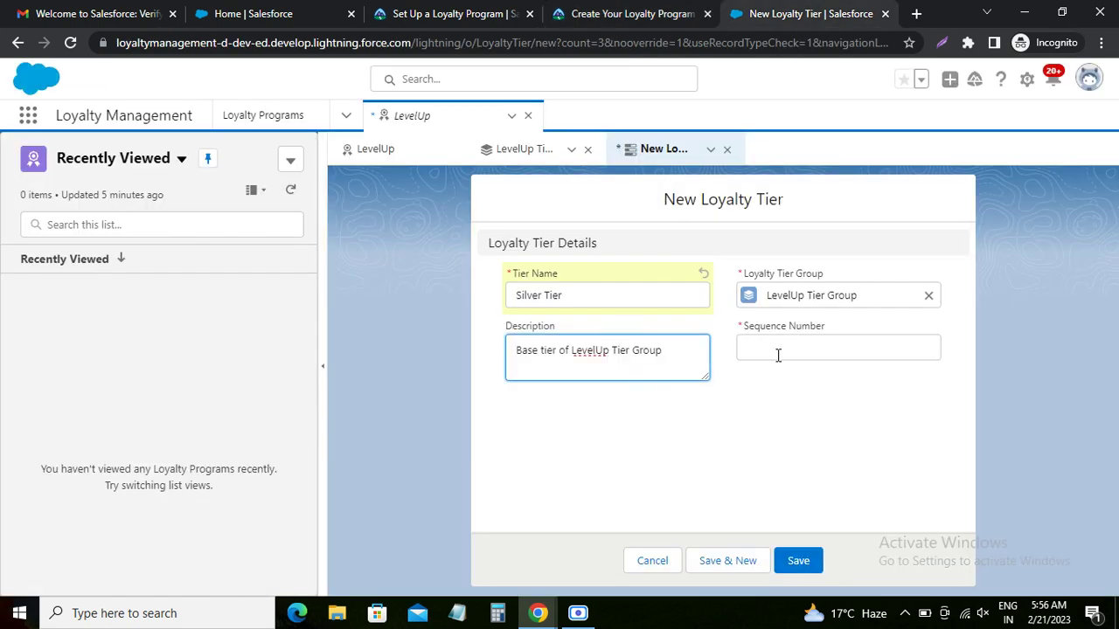
{"action": "left_click", "coordinate": [770, 346]}
{"action": "type", "text": "1"}
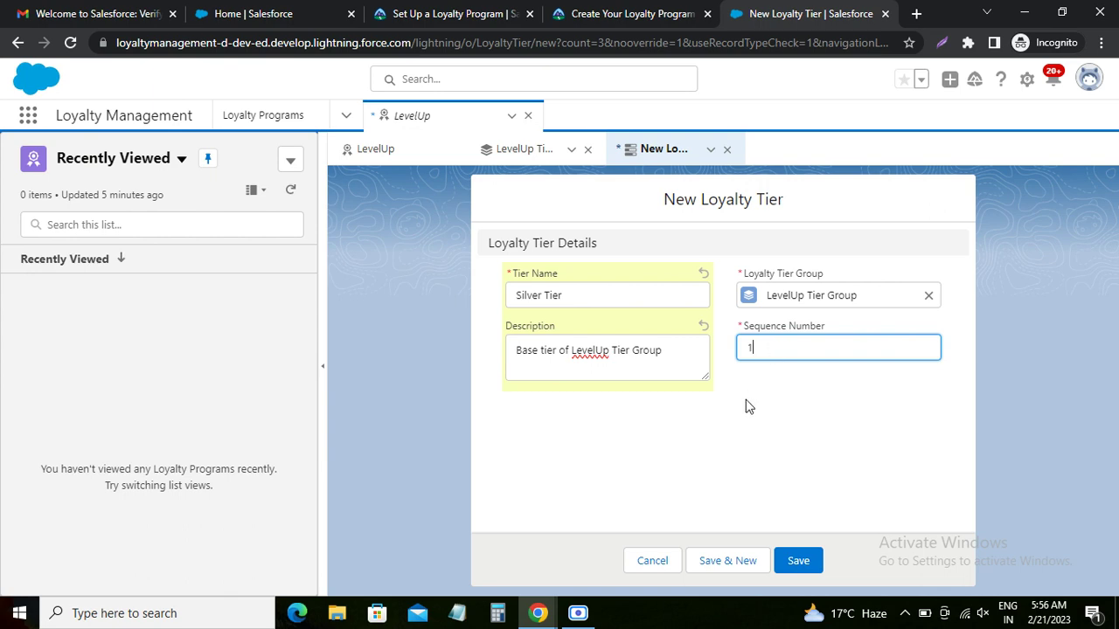
Check the Silver Tier entries against the Trailhead instructions and save the loyalty tier
{"action": "left_click", "coordinate": [627, 14]}
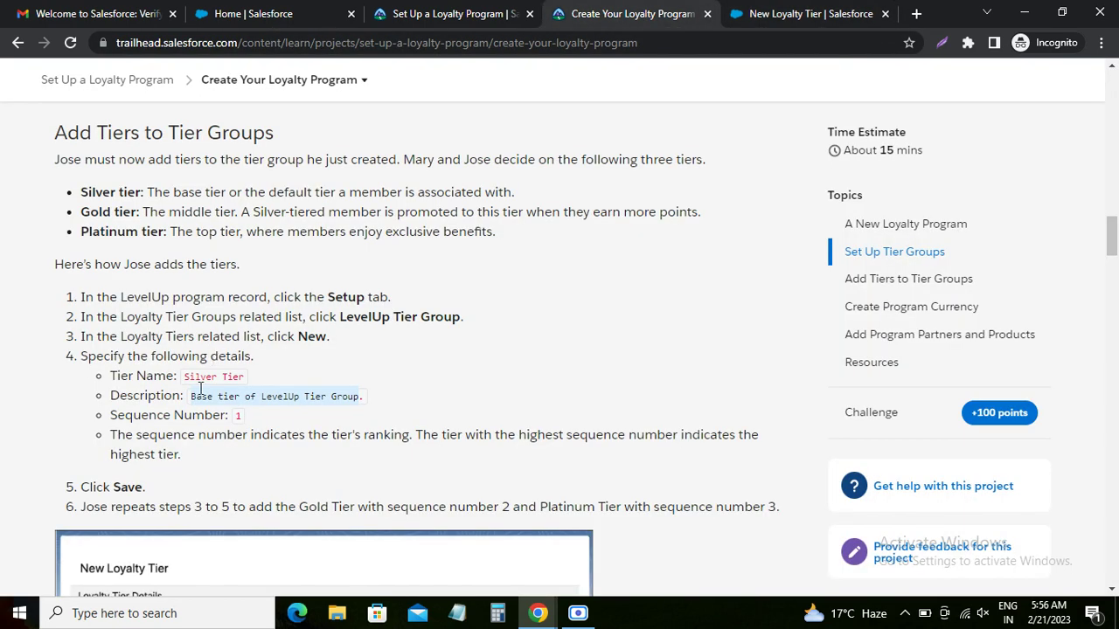
{"action": "scroll", "coordinate": [205, 402], "scroll_direction": "down", "scroll_amount": 2}
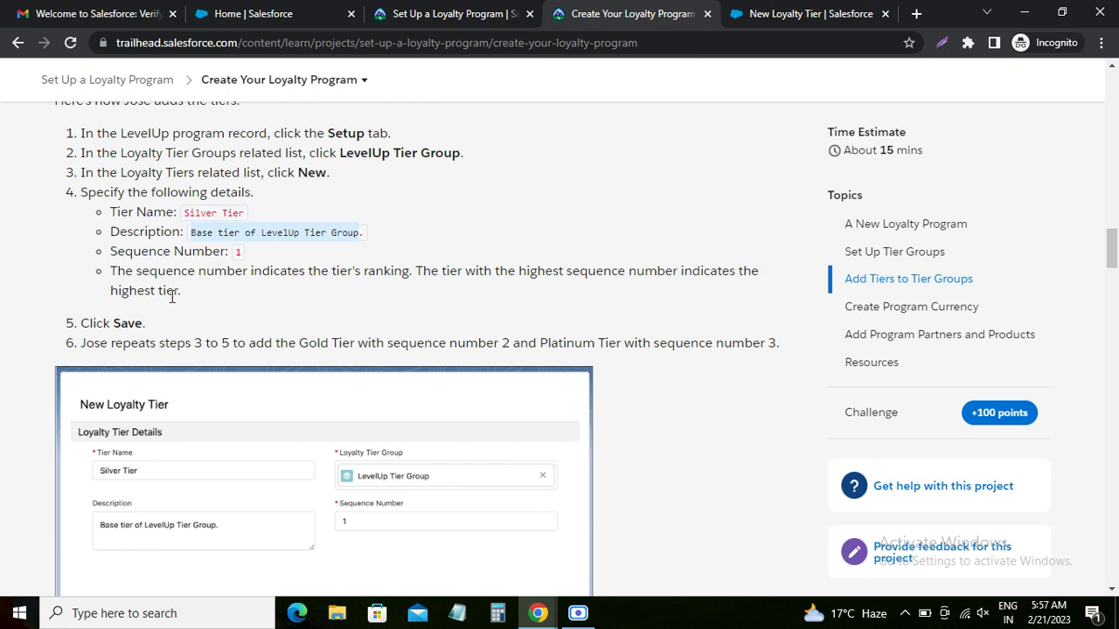
{"action": "double_click", "coordinate": [127, 328]}
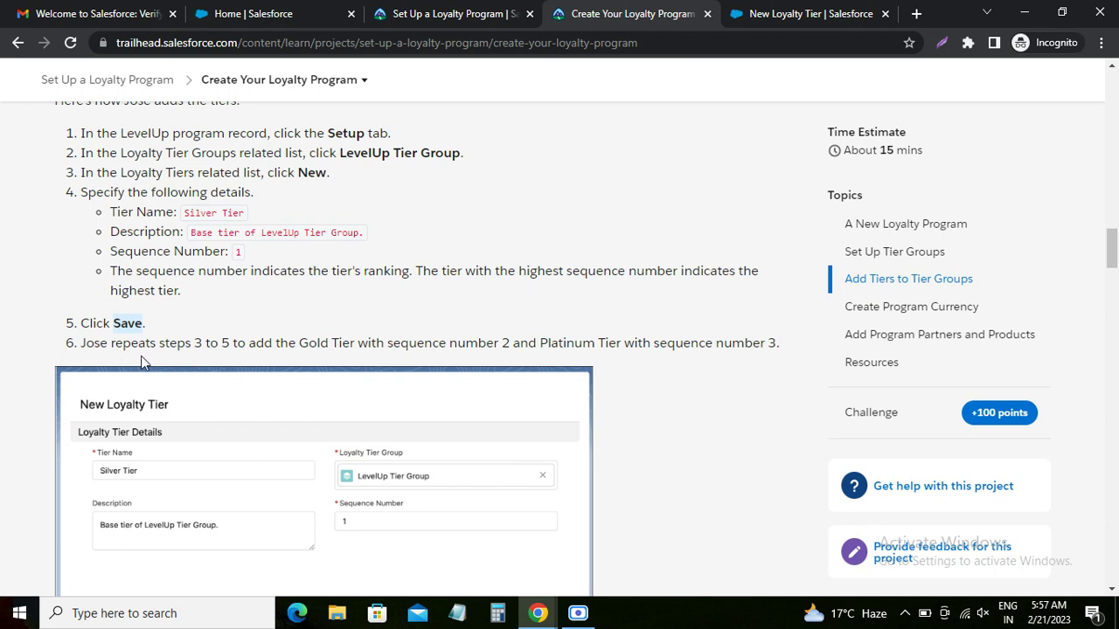
{"action": "left_click", "coordinate": [761, 14]}
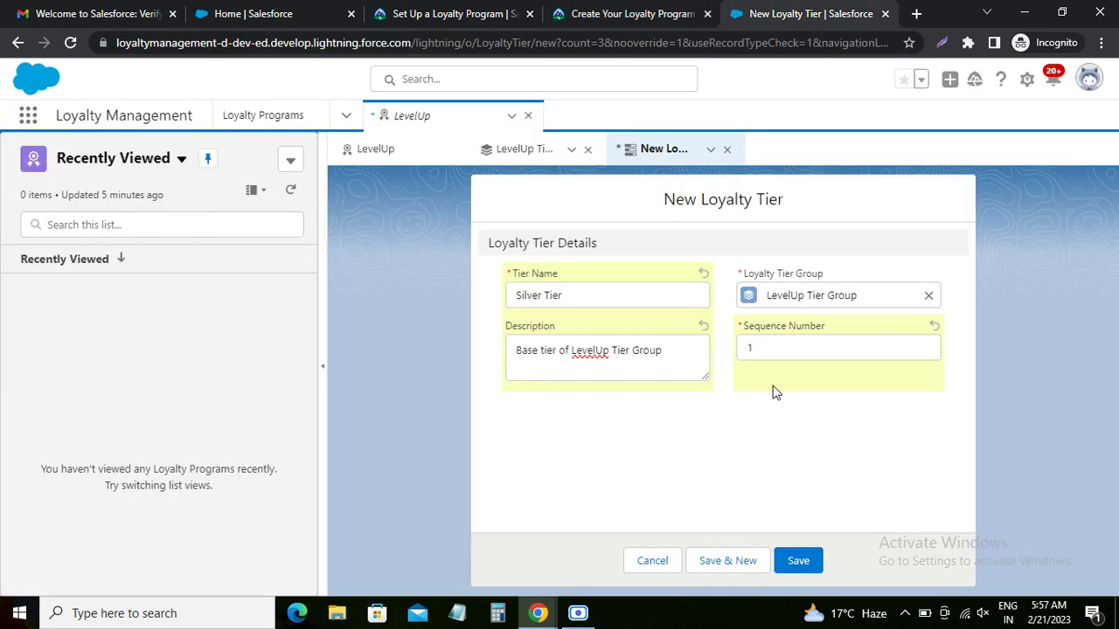
{"action": "left_click", "coordinate": [791, 561]}
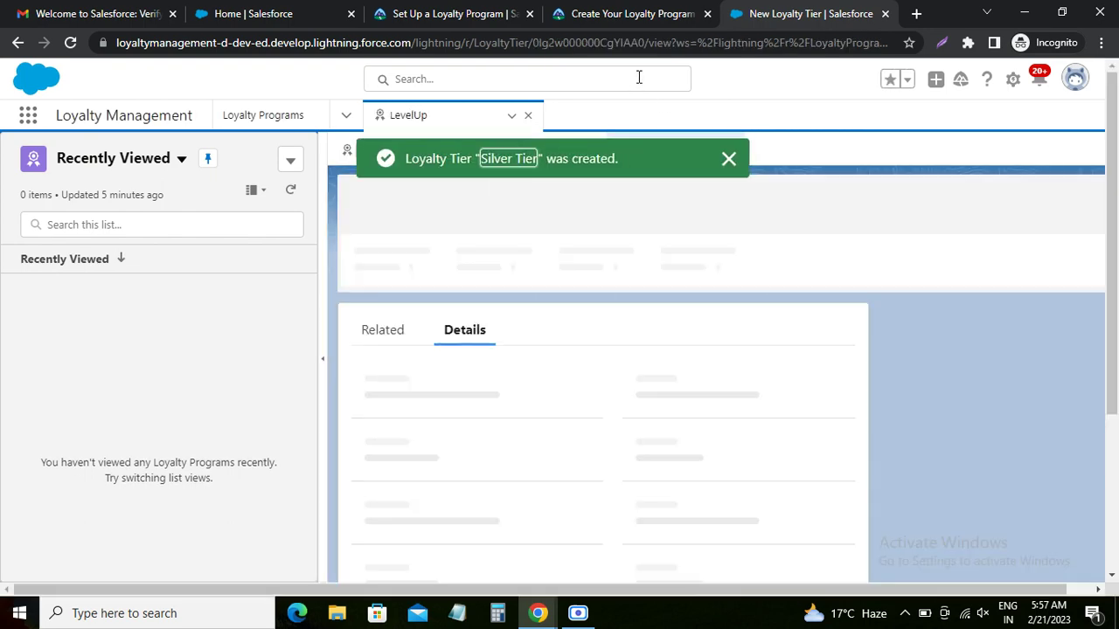
Look up the next tier in Trailhead and start another loyalty tier in LevelUp Tier Group named Gold Tier
{"action": "left_click", "coordinate": [622, 16]}
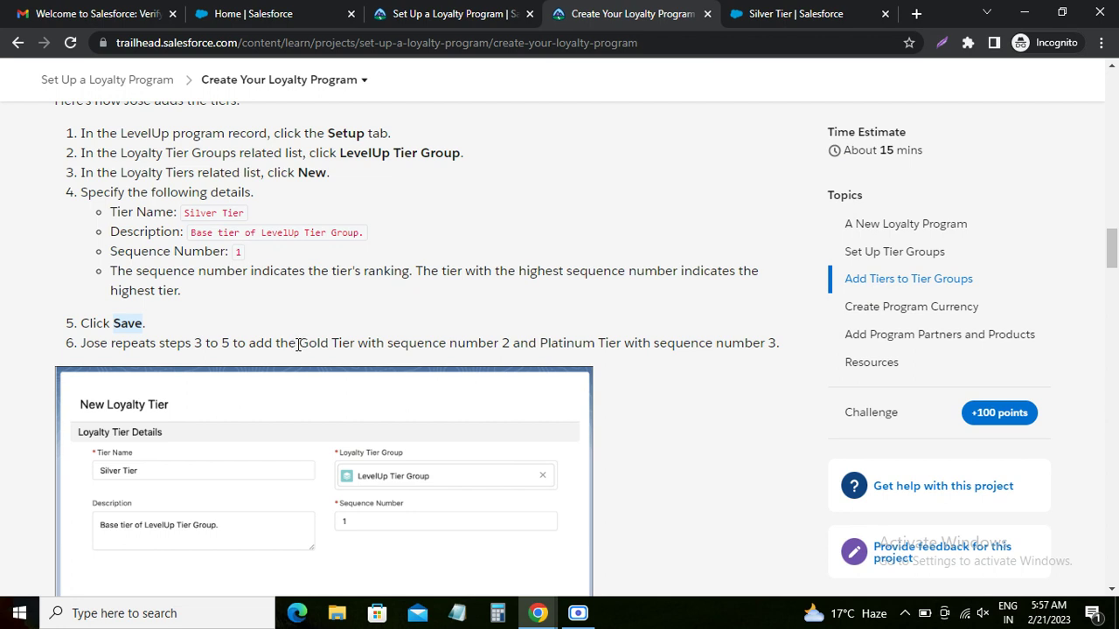
{"action": "left_click_drag", "start_coordinate": [299, 344], "coordinate": [332, 346]}
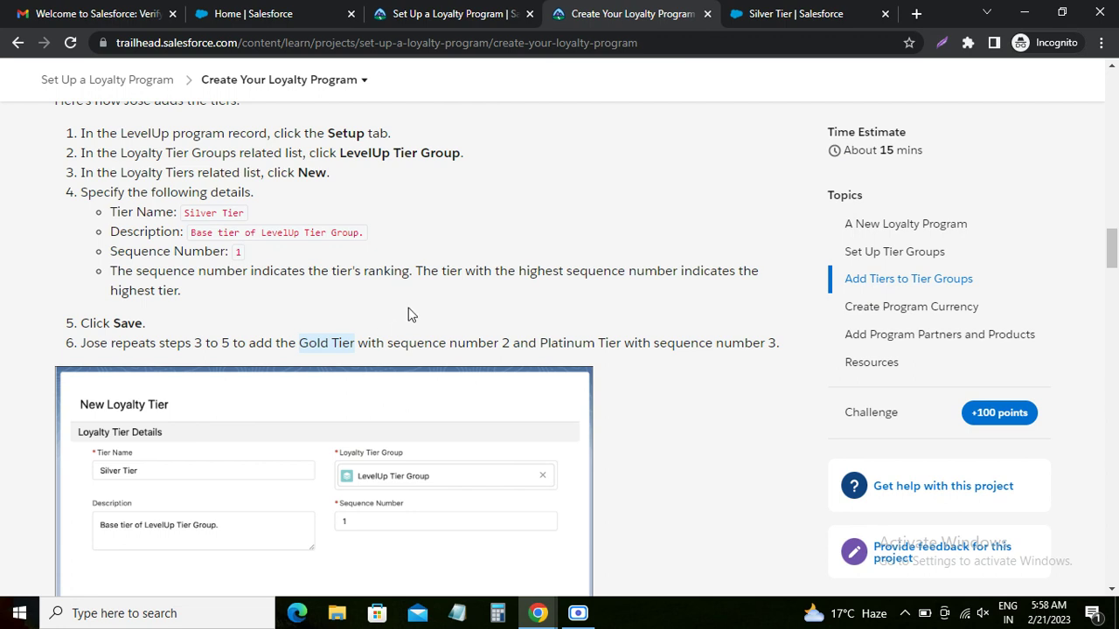
{"action": "left_click", "coordinate": [791, 16]}
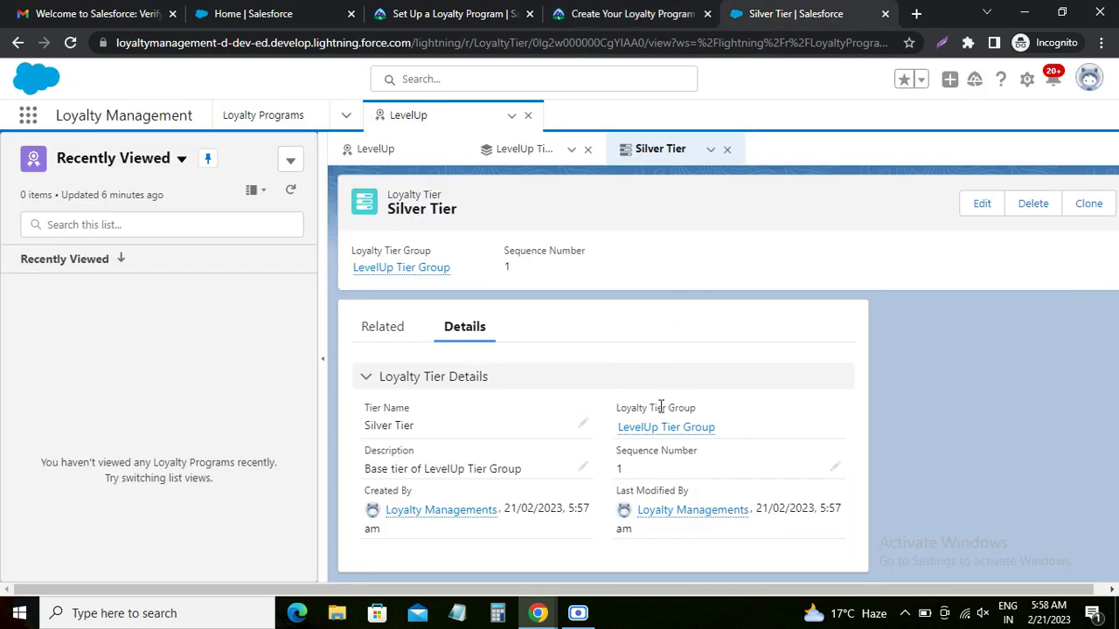
{"action": "mouse_move", "coordinate": [393, 275]}
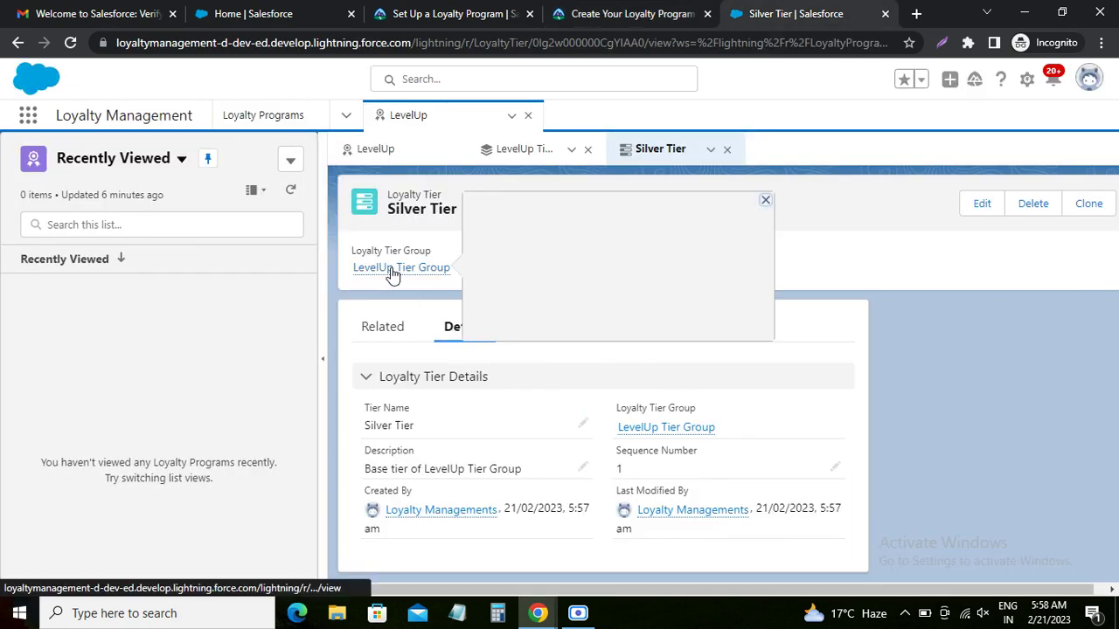
{"action": "left_click", "coordinate": [531, 157]}
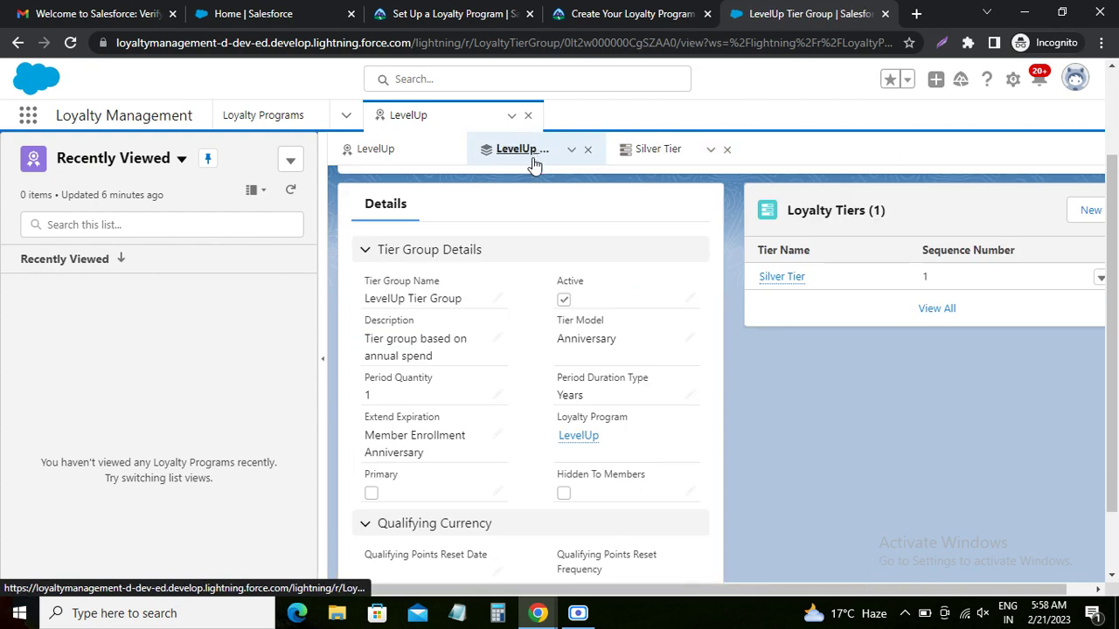
{"action": "left_click", "coordinate": [1090, 211]}
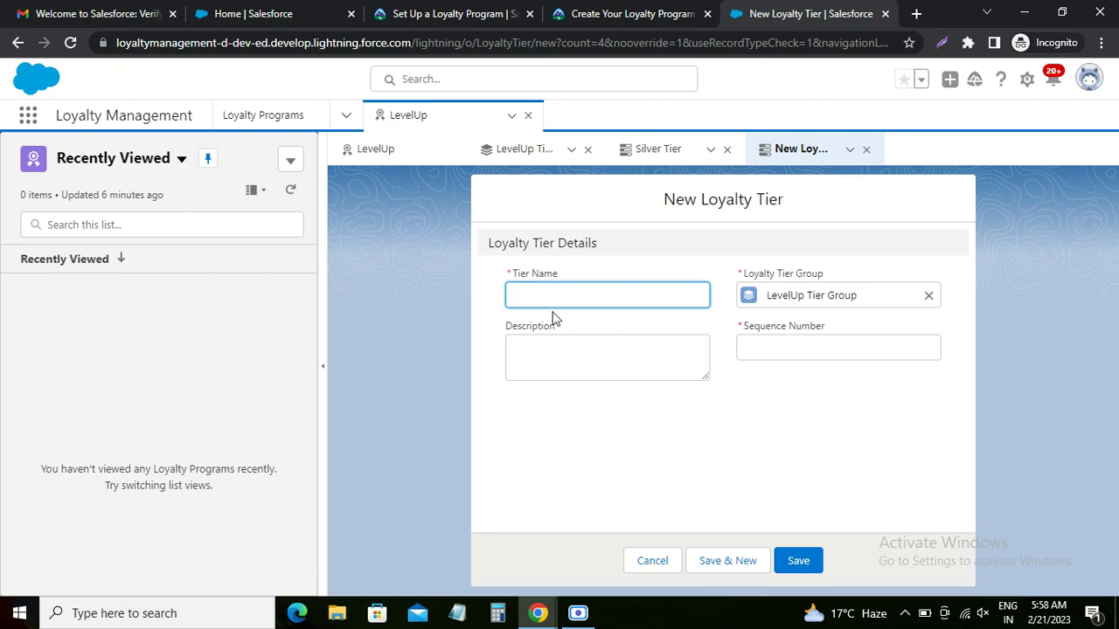
{"action": "type", "text": "Gold Tier"}
Copy the description "Base tier of LevelUp Tier Group." from Trailhead into the Gold Tier form's Description
{"action": "left_click", "coordinate": [571, 352]}
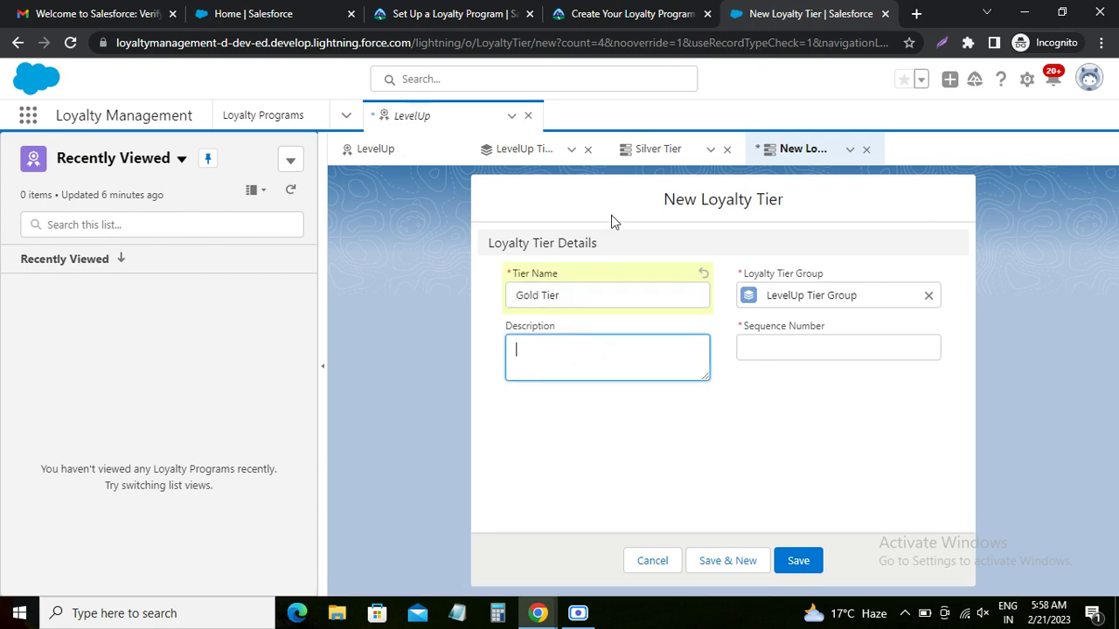
{"action": "left_click", "coordinate": [612, 24]}
{"action": "left_click_drag", "start_coordinate": [191, 232], "coordinate": [351, 232]}
{"action": "key", "text": "ctrl+c"}
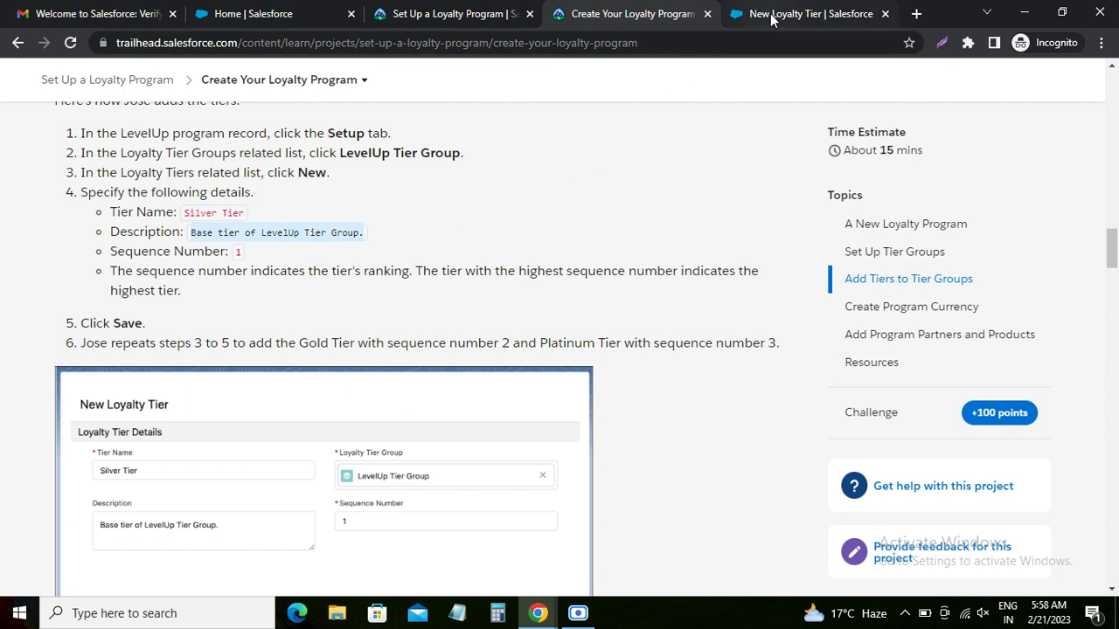
{"action": "left_click", "coordinate": [801, 13]}
{"action": "key", "text": "ctrl+v"}
{"action": "type", "text": "."}
Set the Gold Tier's Sequence Number to 2 and save the loyalty tier
{"action": "left_click", "coordinate": [757, 345]}
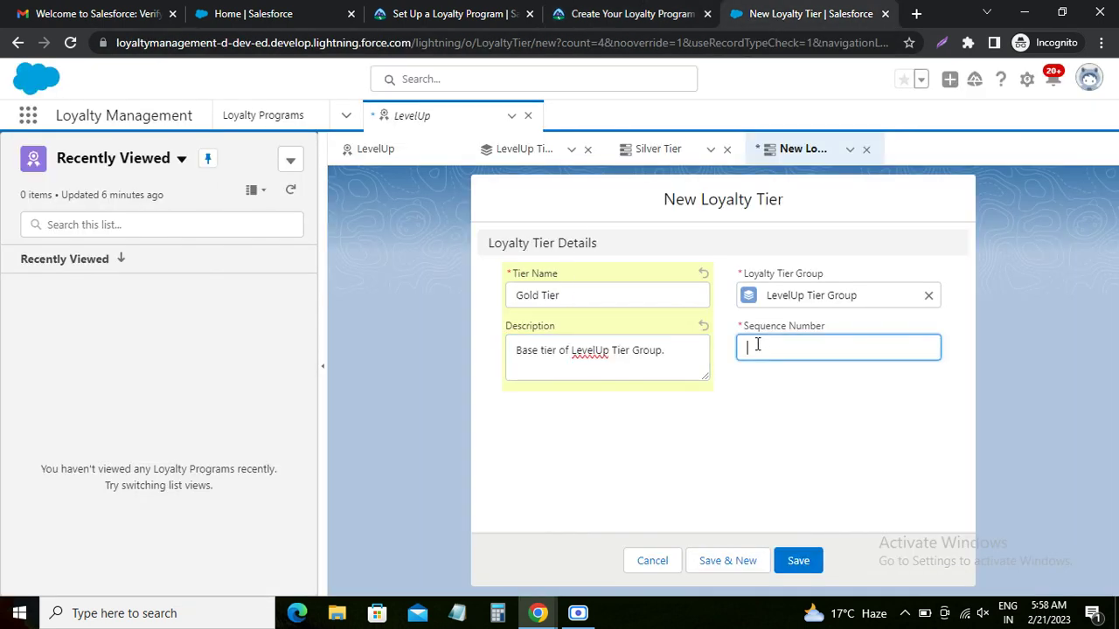
{"action": "type", "text": "2"}
{"action": "left_click", "coordinate": [749, 394]}
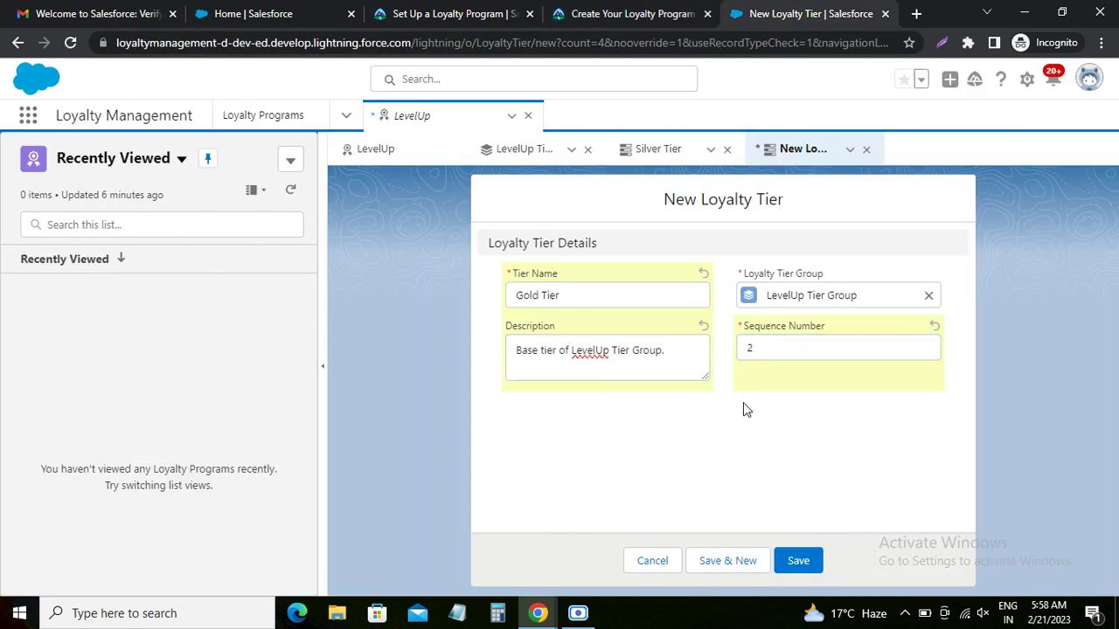
{"action": "left_click", "coordinate": [792, 564]}
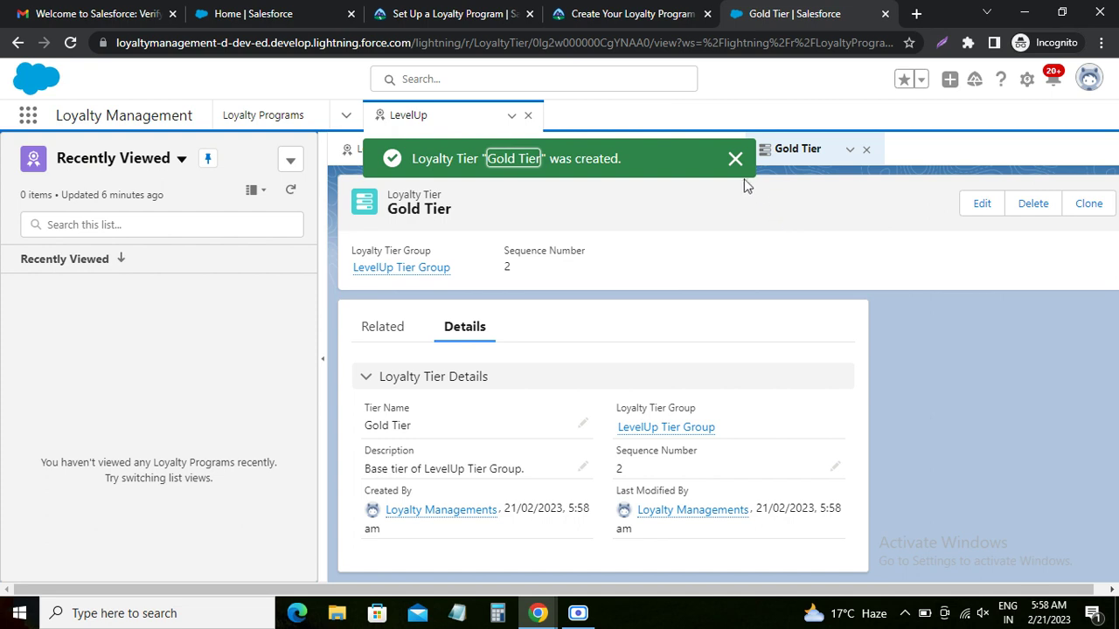
Look up the next tier in Trailhead and start another loyalty tier in LevelUp Tier Group named Platinum Tier
{"action": "left_click", "coordinate": [629, 13]}
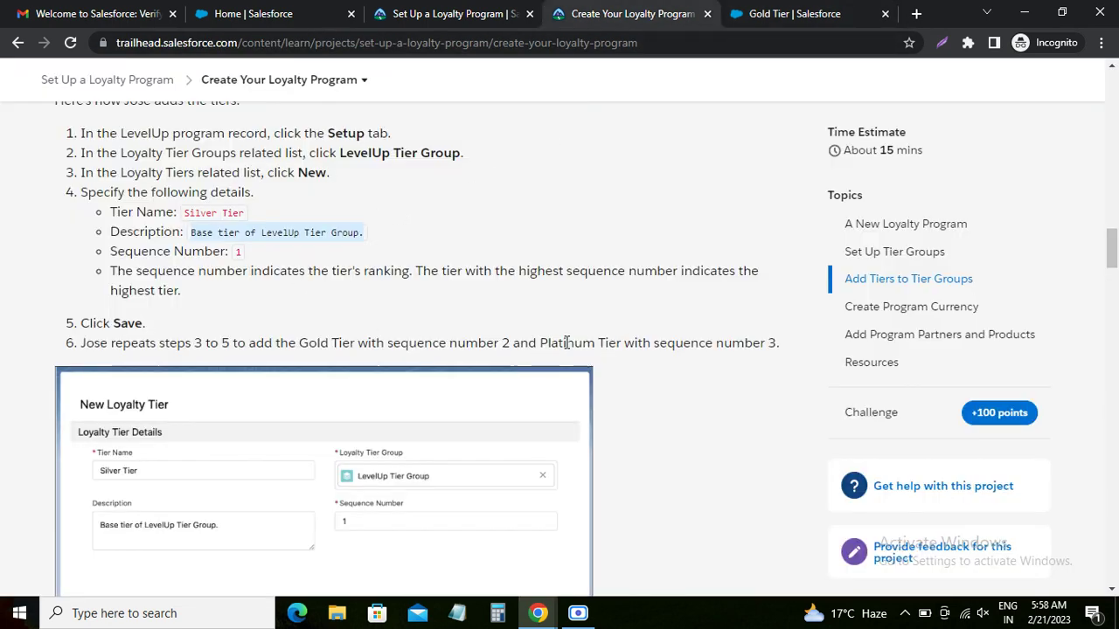
{"action": "left_click_drag", "start_coordinate": [542, 342], "coordinate": [611, 341]}
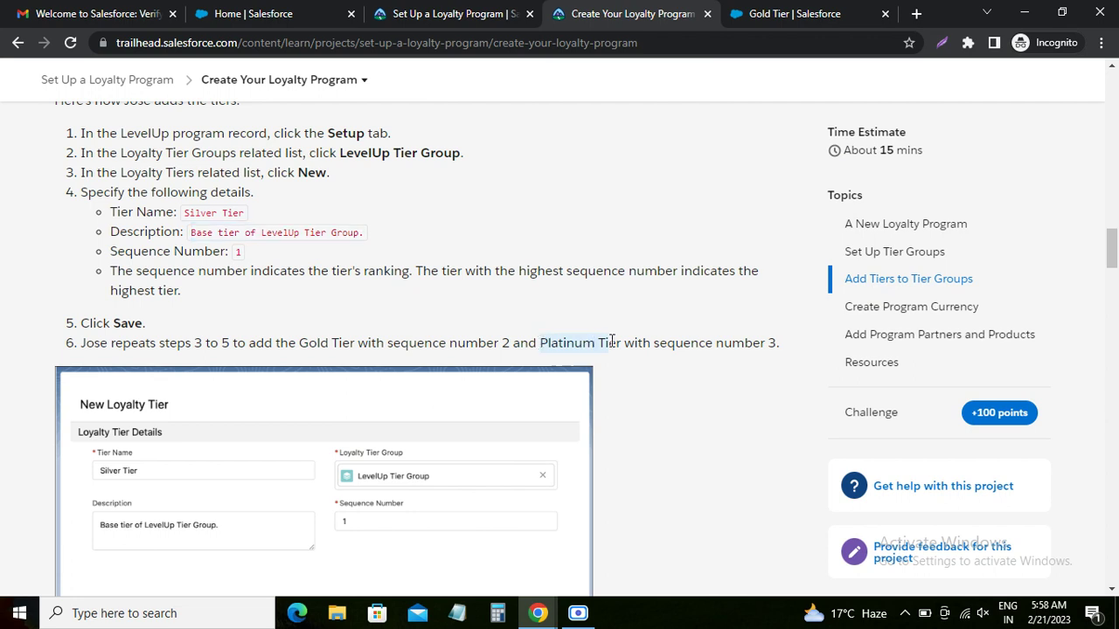
{"action": "left_click", "coordinate": [798, 16]}
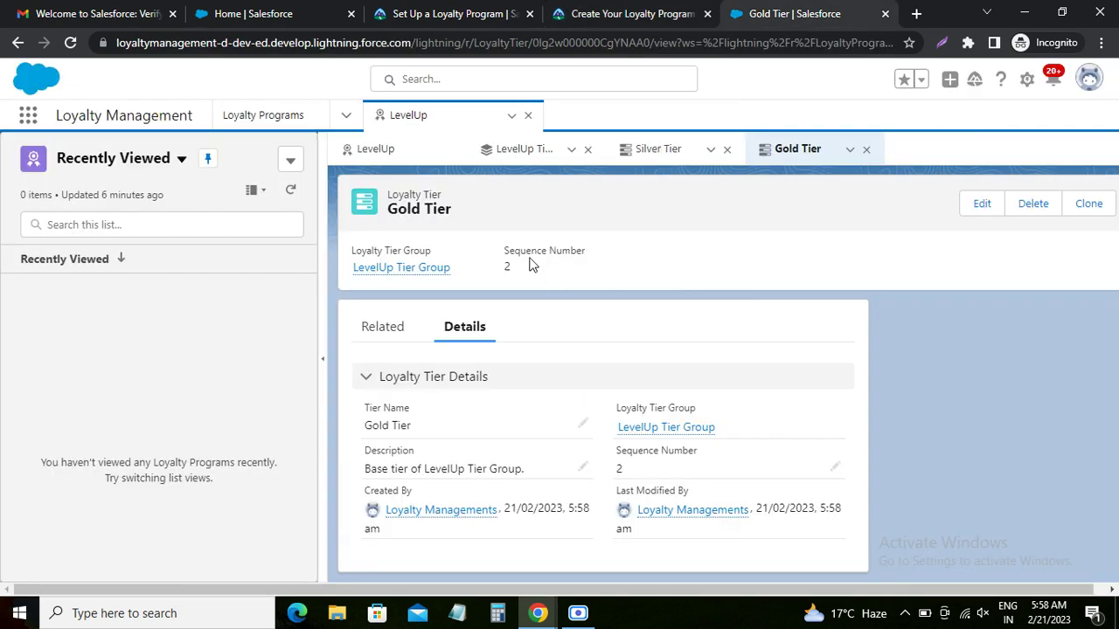
{"action": "left_click", "coordinate": [511, 150]}
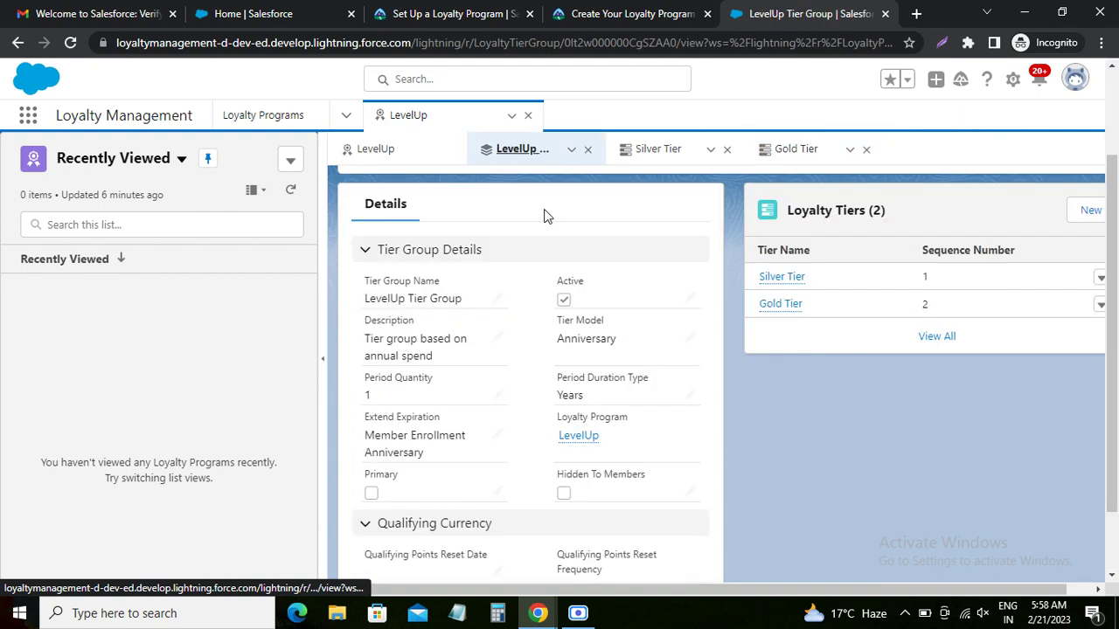
{"action": "left_click", "coordinate": [1089, 211]}
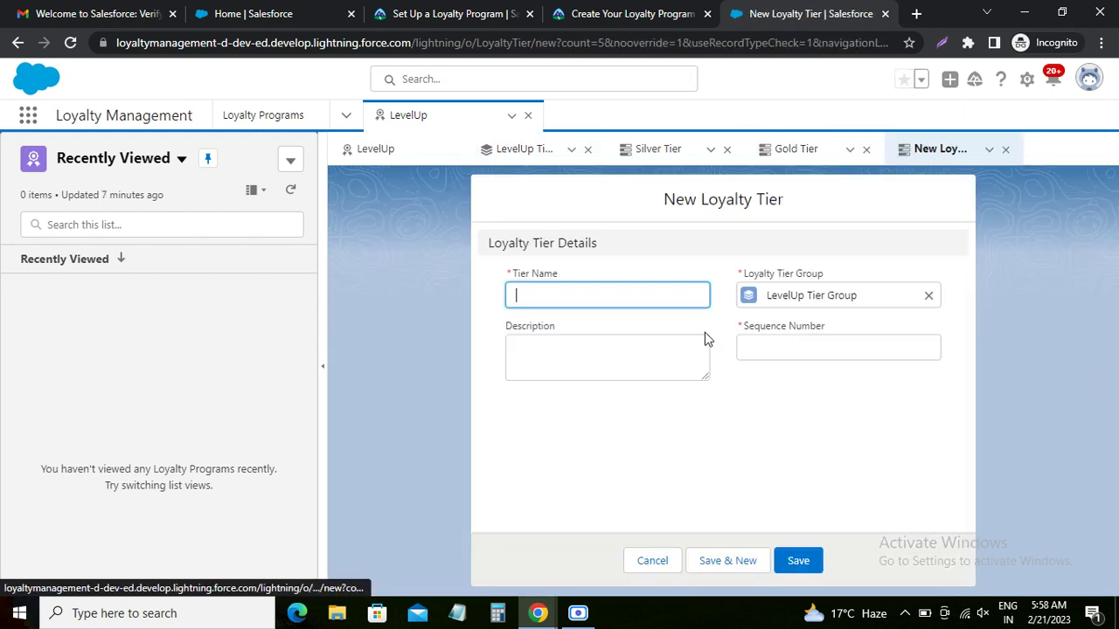
{"action": "type", "text": "Platinum Tier"}
Copy the description "Base tier of LevelUp Tier Group" from Trailhead into the Platinum Tier form's Description
{"action": "left_click", "coordinate": [577, 362]}
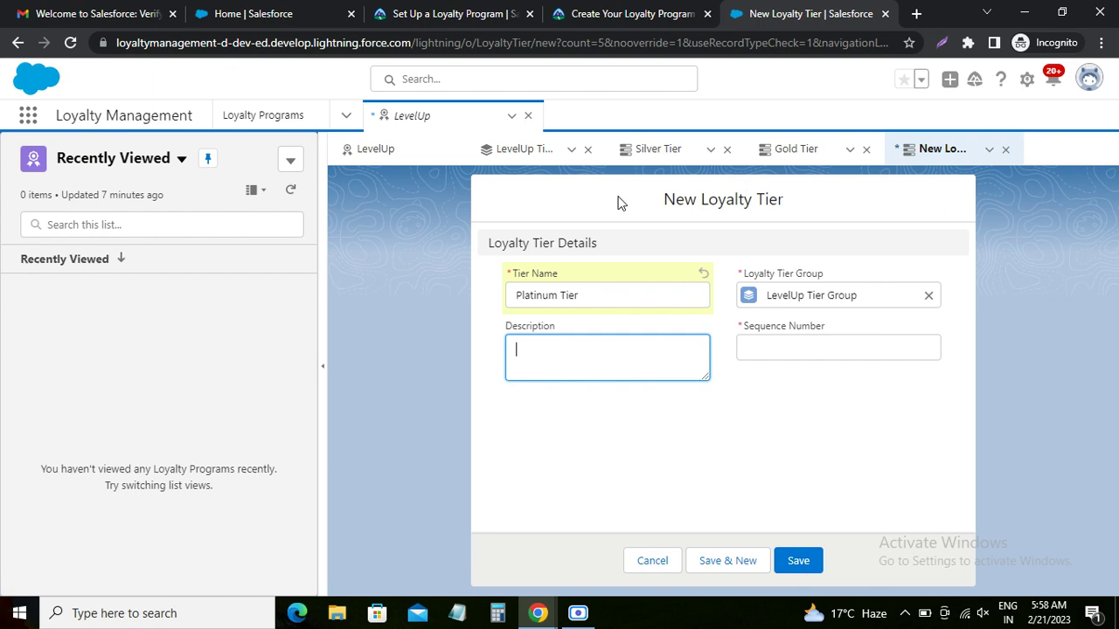
{"action": "left_click", "coordinate": [595, 17]}
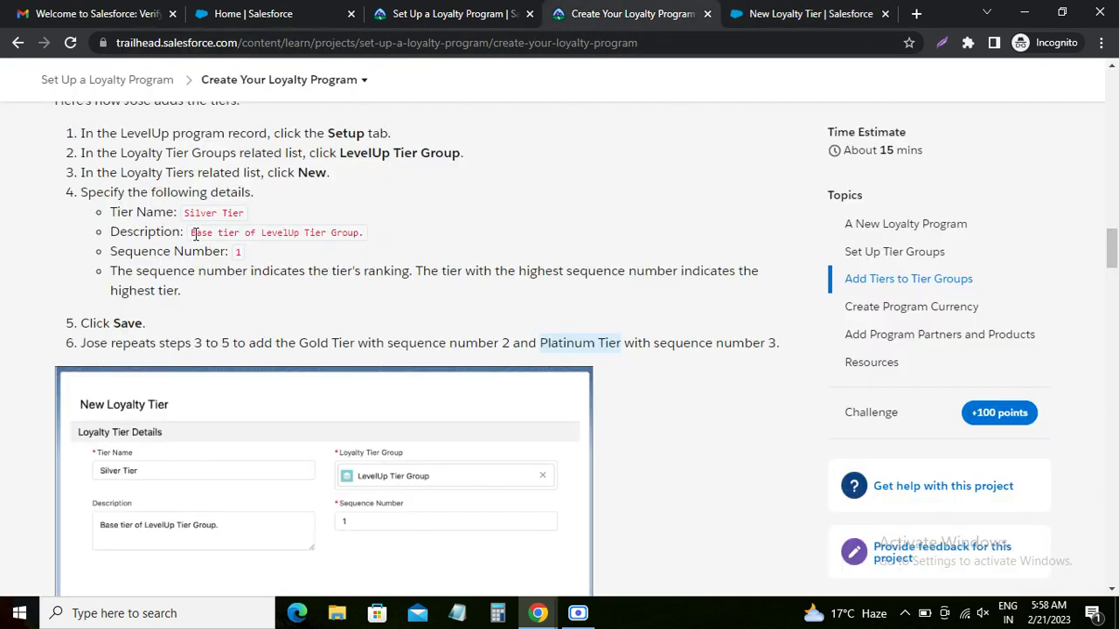
{"action": "left_click_drag", "start_coordinate": [191, 232], "coordinate": [357, 232]}
{"action": "key", "text": "ctrl+c"}
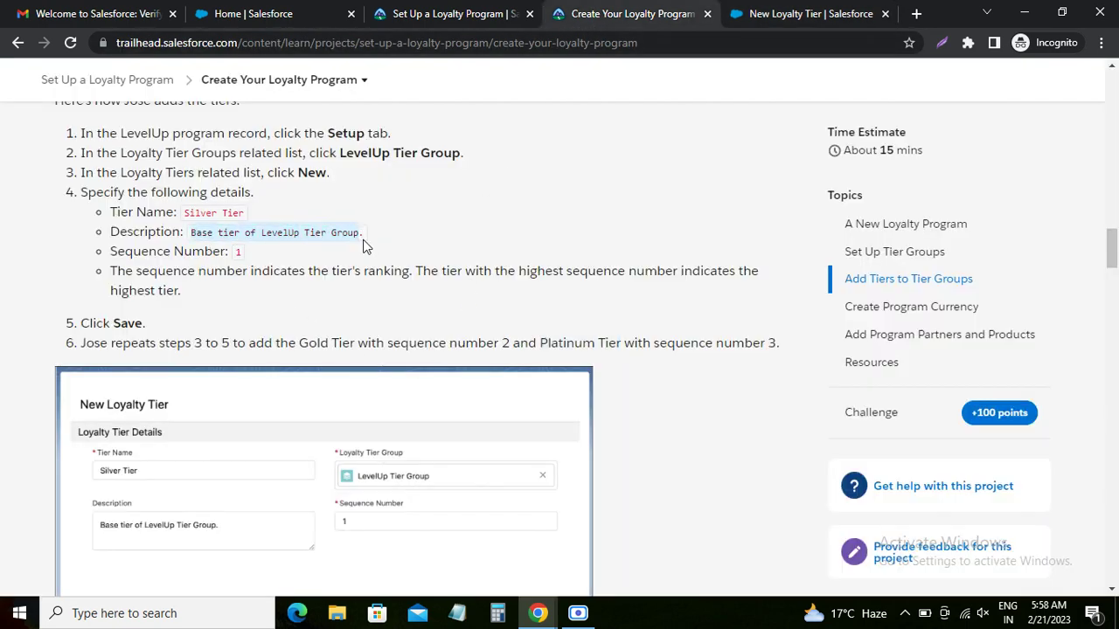
{"action": "left_click", "coordinate": [810, 13]}
{"action": "key", "text": "ctrl+v"}
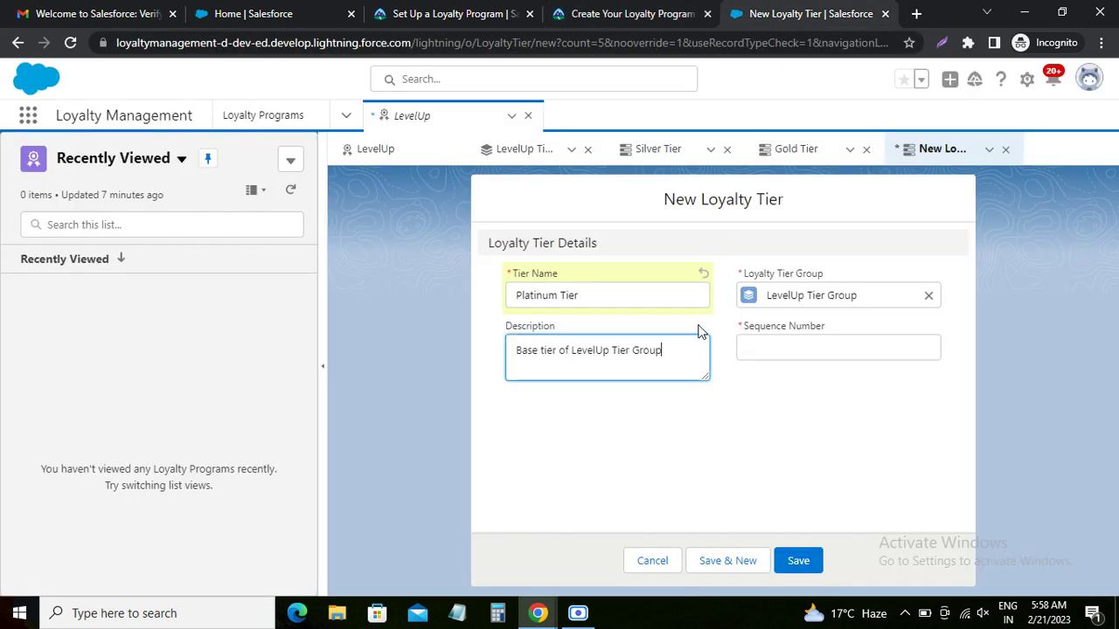
Set the Platinum Tier's Sequence Number to 3 and save the loyalty tier
{"action": "left_click", "coordinate": [766, 342]}
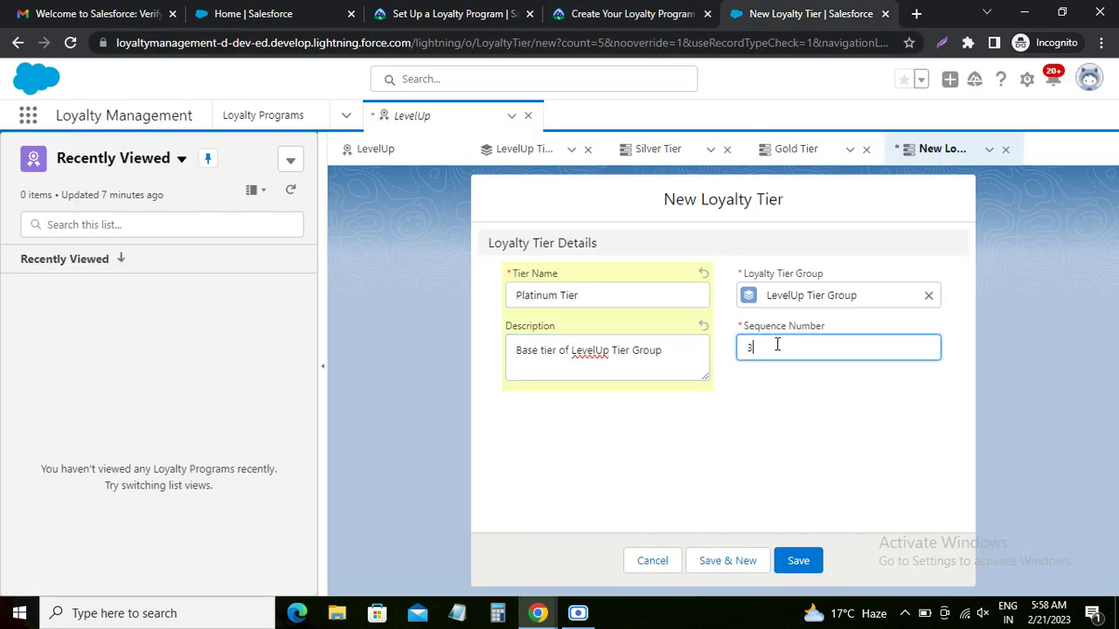
{"action": "left_click", "coordinate": [794, 395]}
{"action": "left_click", "coordinate": [798, 560]}
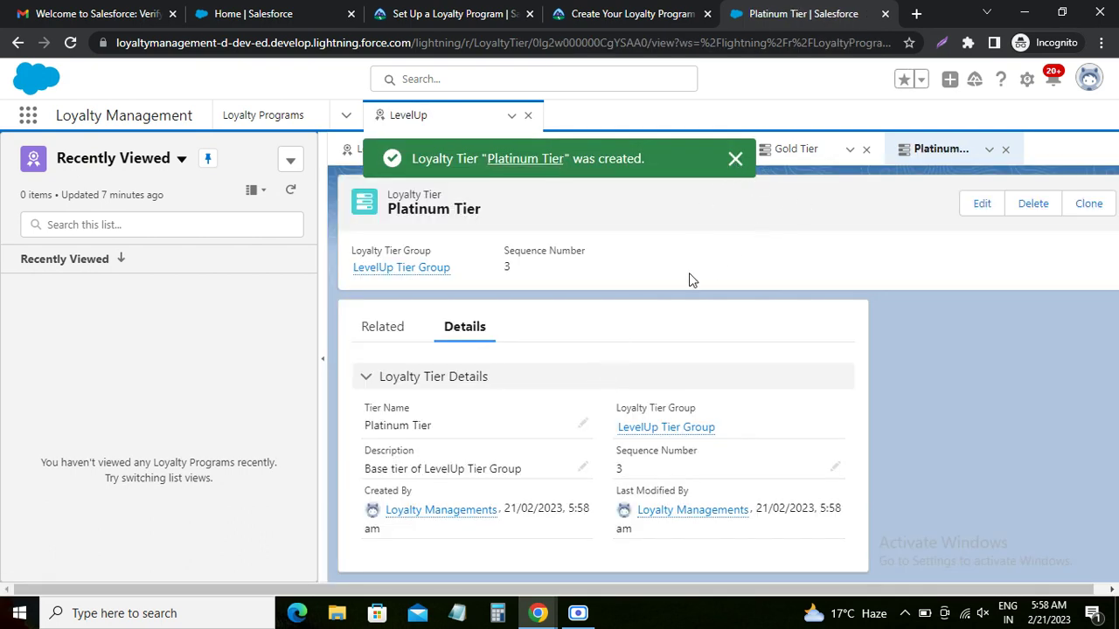
Read Trailhead's Create Program Currency instructions and return to the LevelUp program record in Salesforce
{"action": "left_click", "coordinate": [647, 13]}
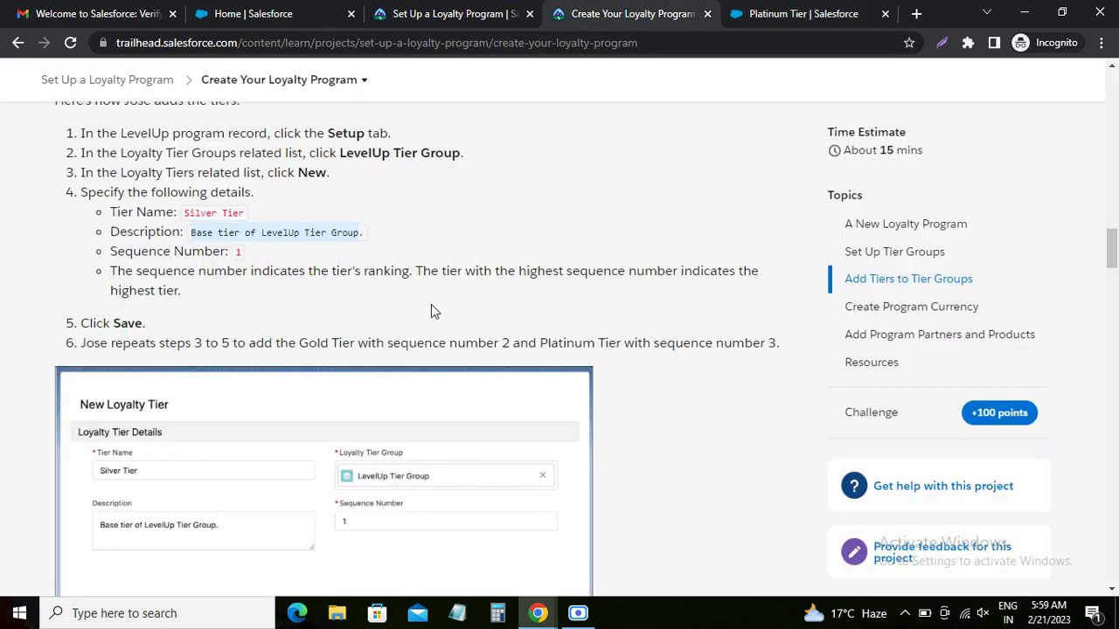
{"action": "scroll", "coordinate": [286, 354], "scroll_direction": "down", "scroll_amount": 5}
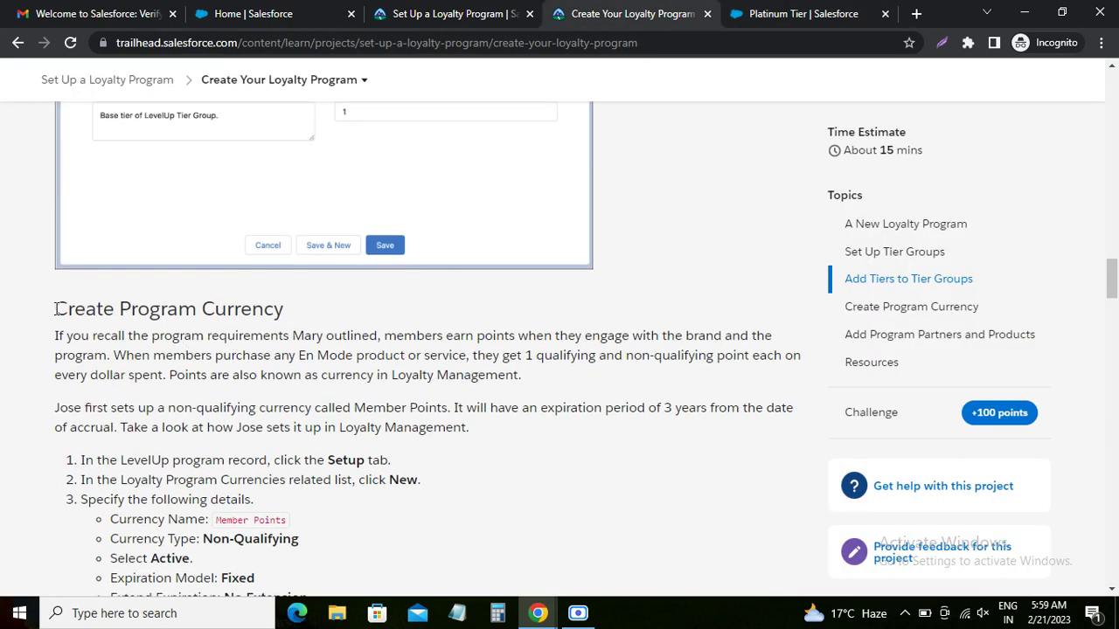
{"action": "left_click_drag", "start_coordinate": [55, 308], "coordinate": [330, 317]}
{"action": "scroll", "coordinate": [327, 314], "scroll_direction": "down", "scroll_amount": 3}
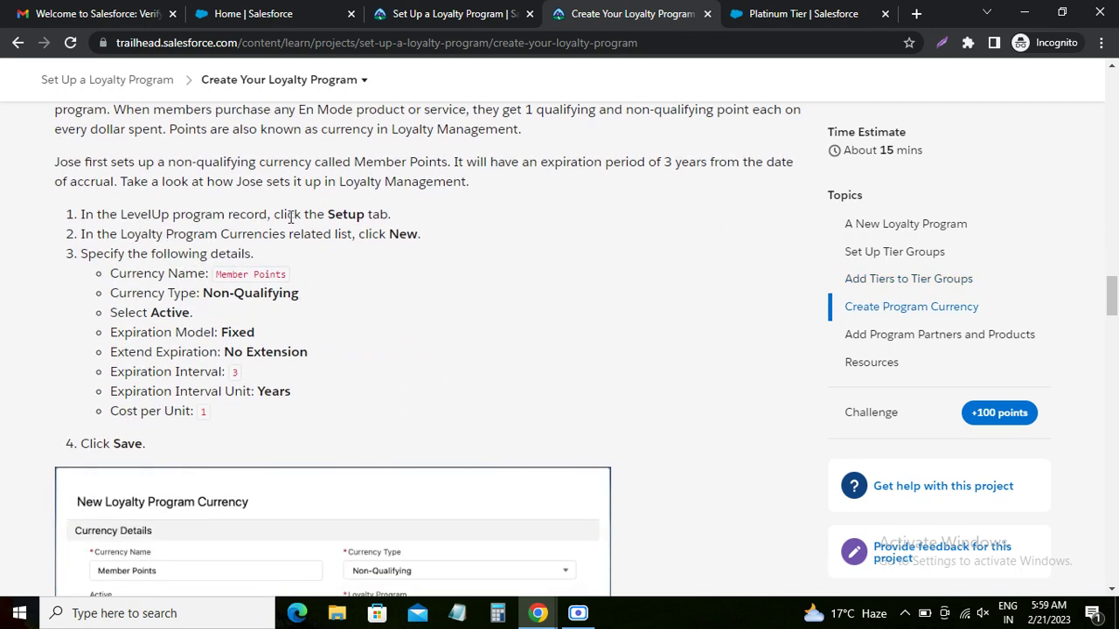
{"action": "double_click", "coordinate": [346, 213]}
{"action": "left_click", "coordinate": [791, 13]}
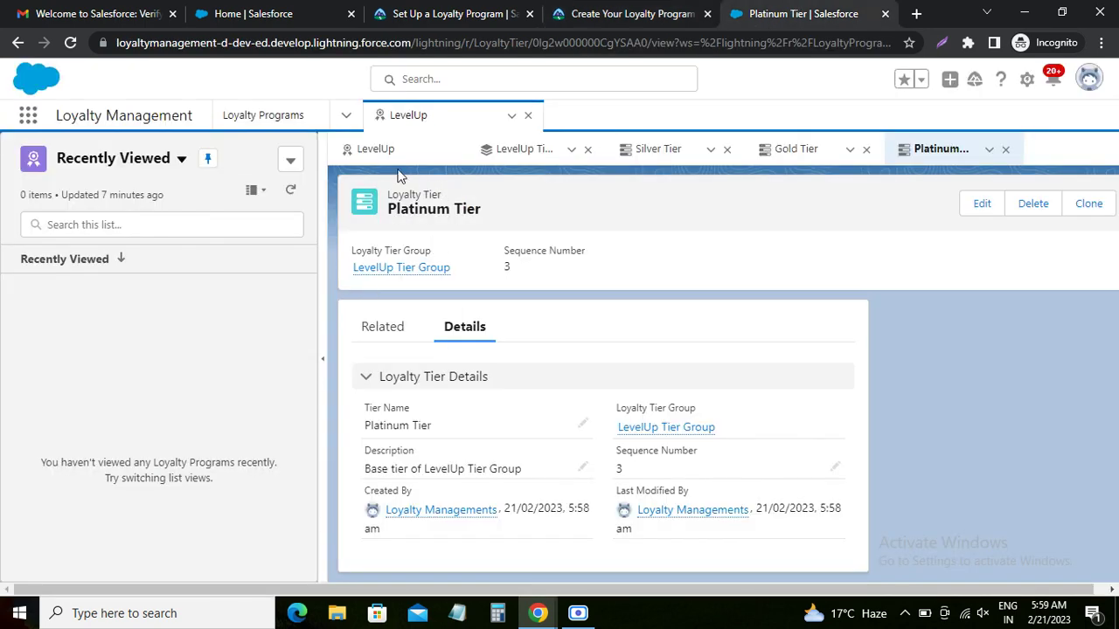
{"action": "left_click", "coordinate": [375, 148]}
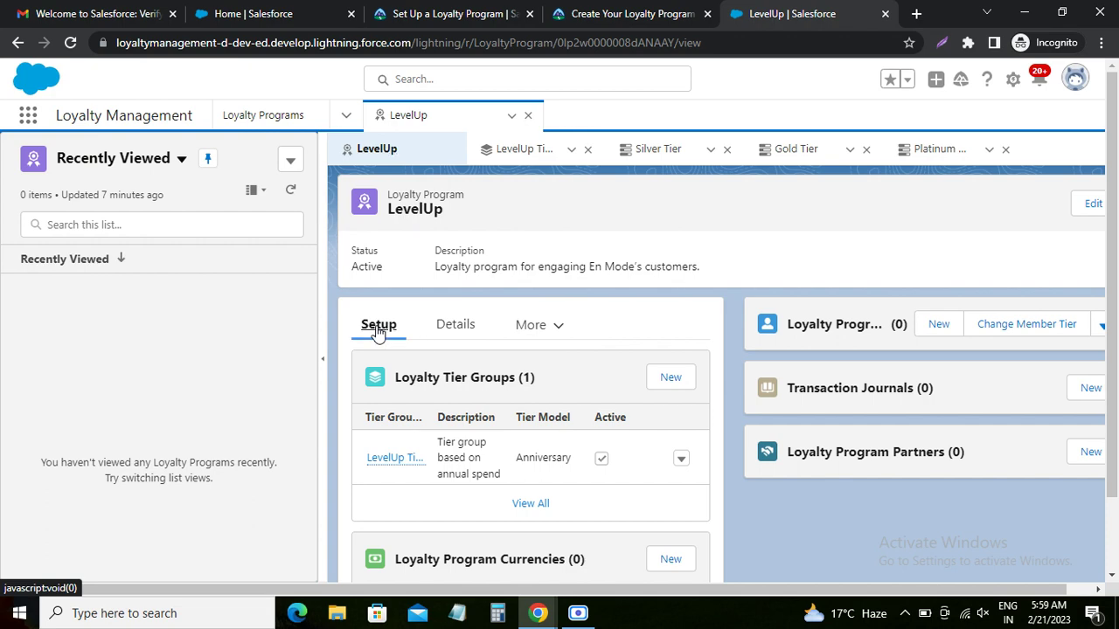
Look up the currency name in Trailhead and start a new loyalty program currency for LevelUp named Member Points
{"action": "left_click", "coordinate": [596, 14]}
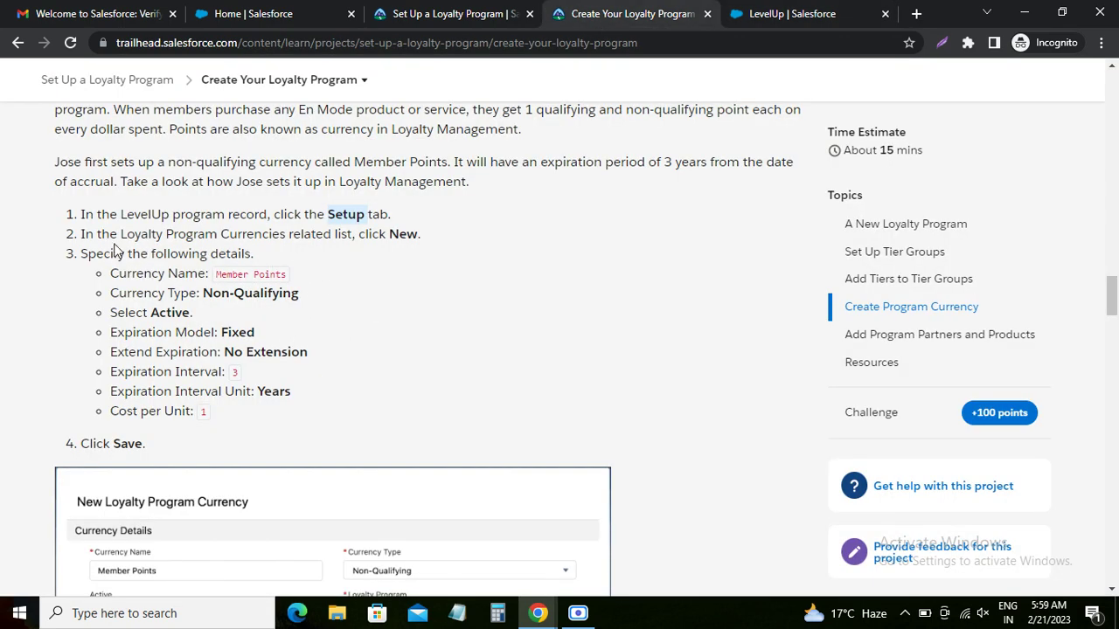
{"action": "left_click_drag", "start_coordinate": [120, 234], "coordinate": [352, 234]}
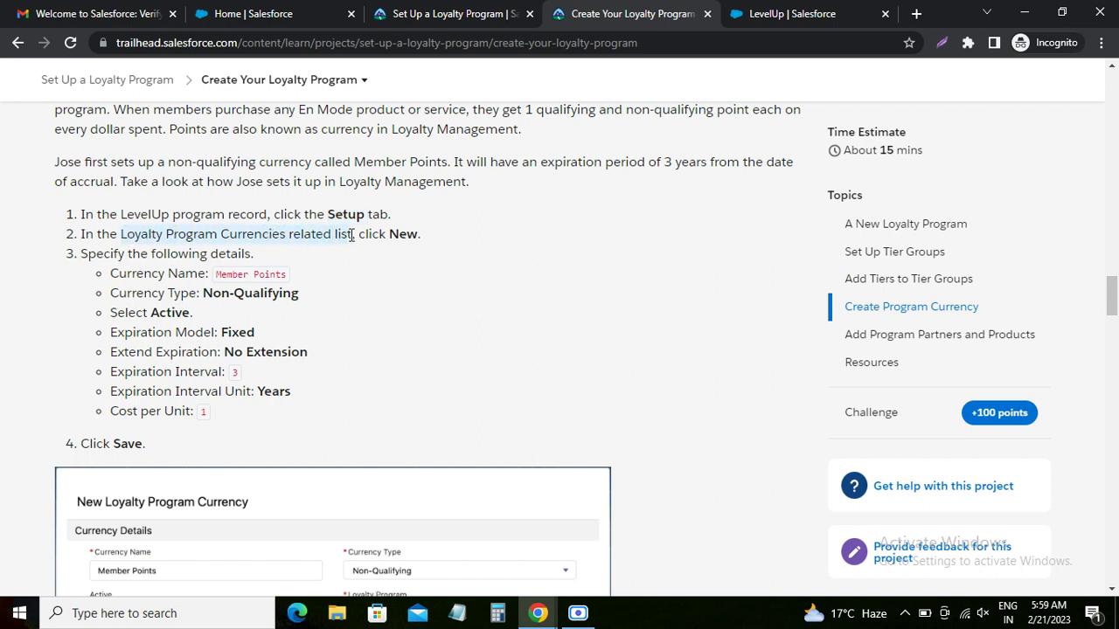
{"action": "double_click", "coordinate": [405, 234]}
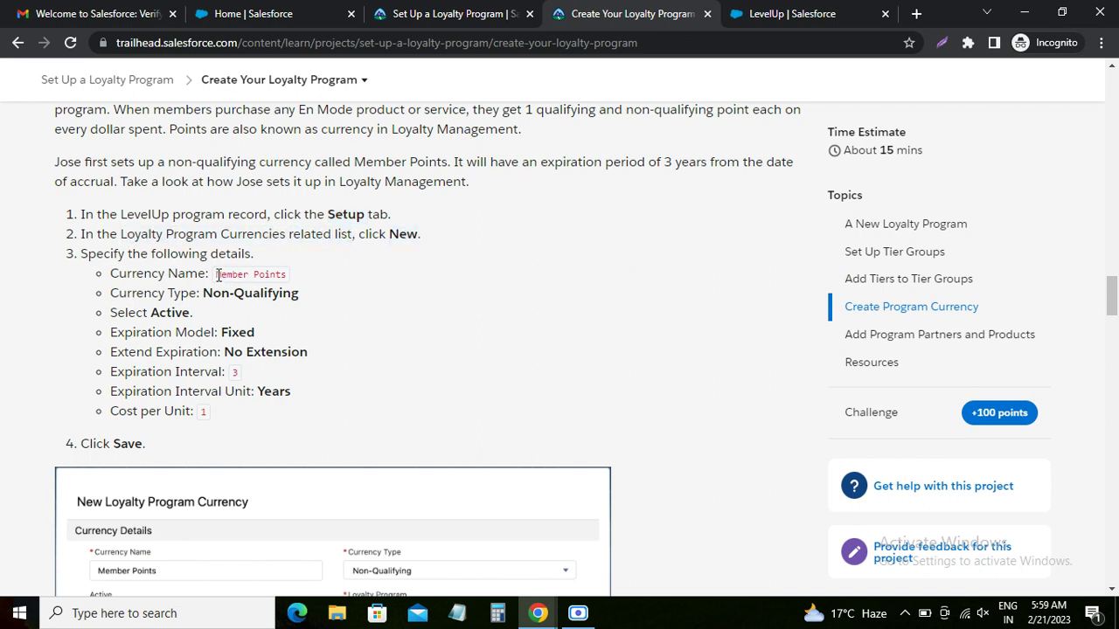
{"action": "left_click_drag", "start_coordinate": [218, 274], "coordinate": [288, 278]}
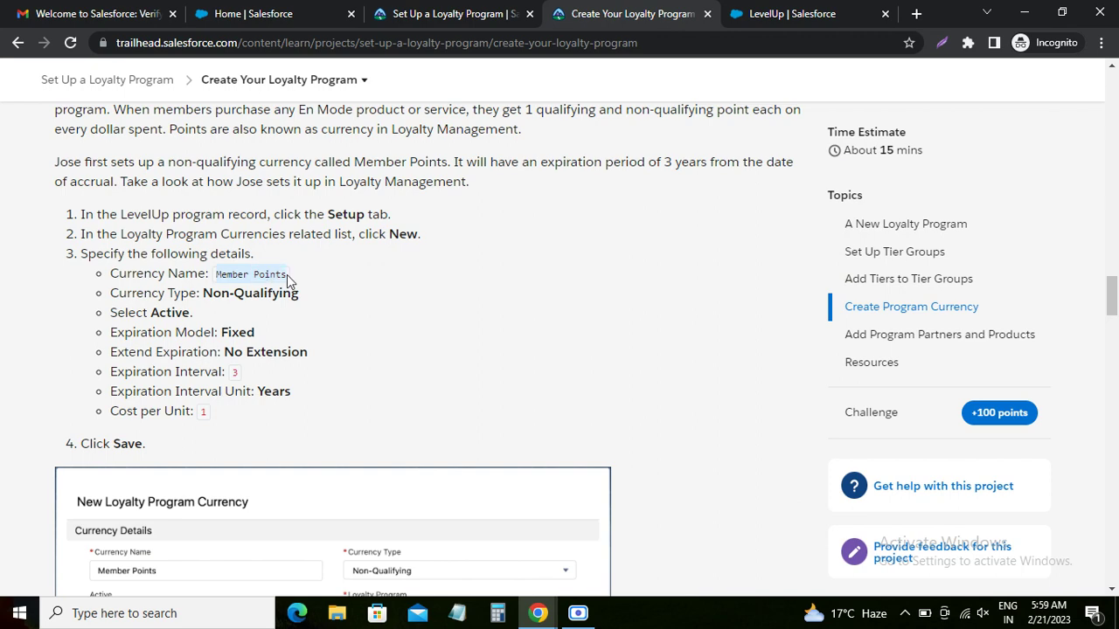
{"action": "left_click", "coordinate": [780, 14]}
{"action": "scroll", "coordinate": [472, 519], "scroll_direction": "down", "scroll_amount": 1}
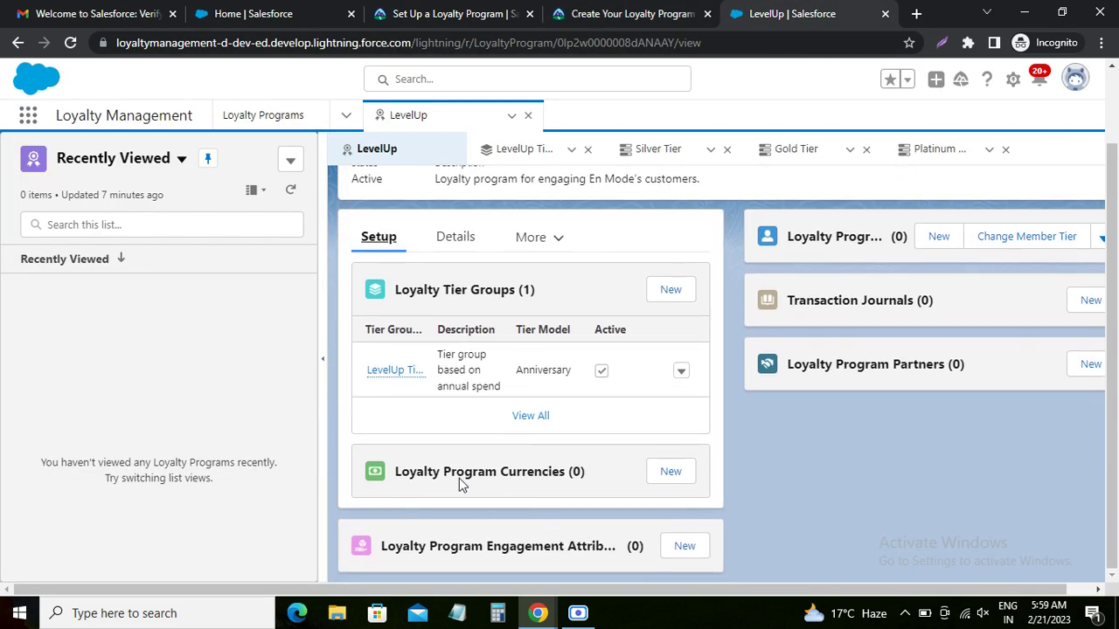
{"action": "left_click", "coordinate": [662, 473]}
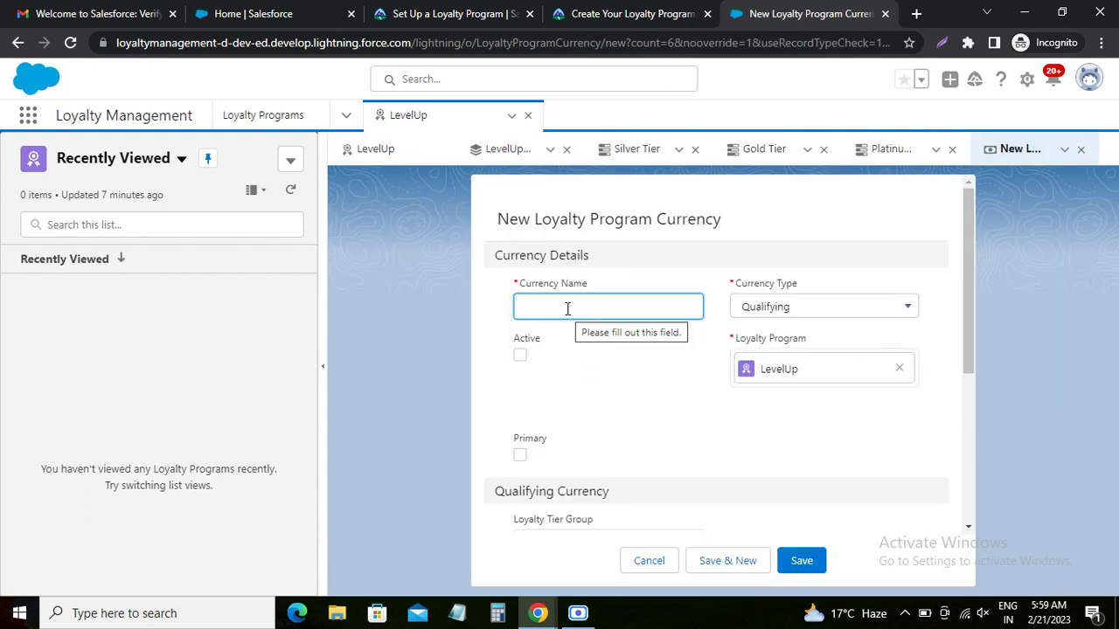
{"action": "type", "text": "Member Points"}
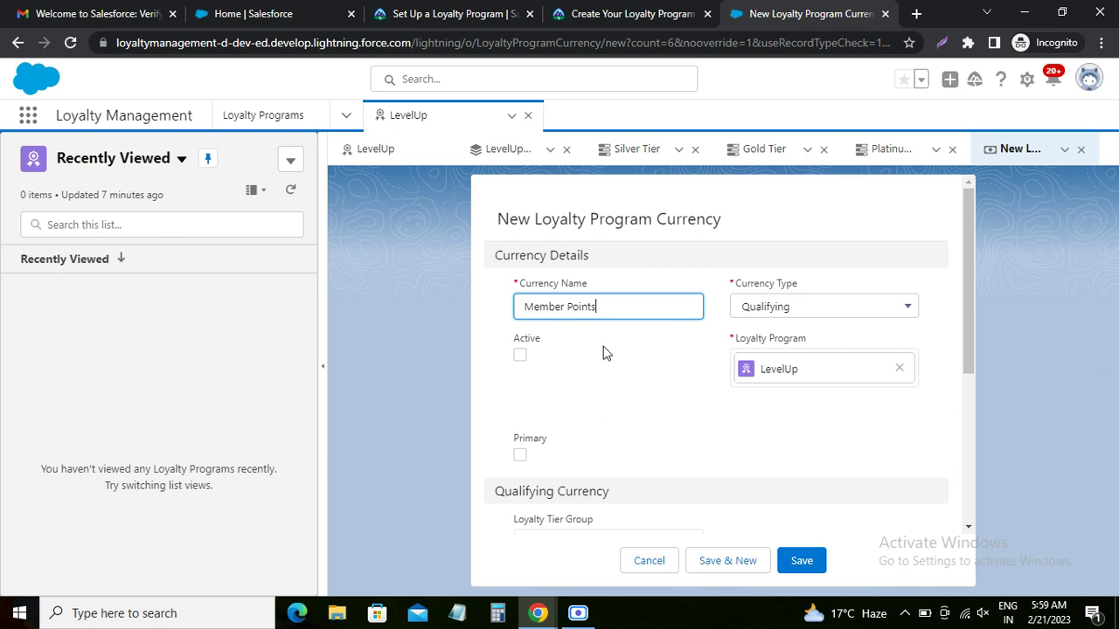
Check the currency details in Trailhead, then set Member Points' Currency Type to Non-Qualifying and mark it Active
{"action": "left_click", "coordinate": [625, 13]}
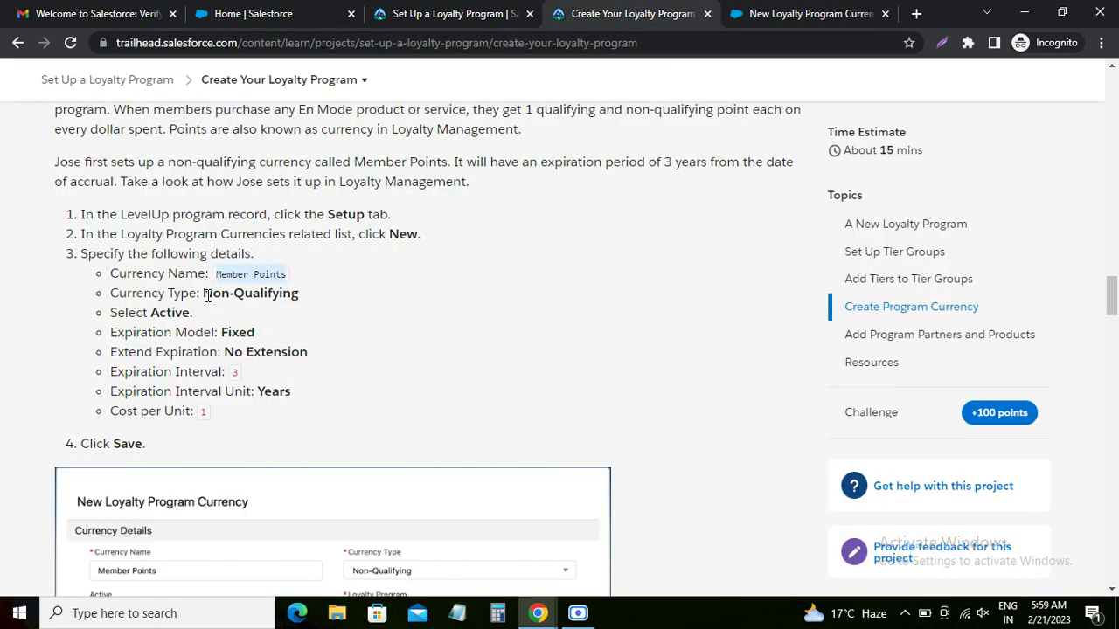
{"action": "left_click_drag", "start_coordinate": [205, 295], "coordinate": [317, 299]}
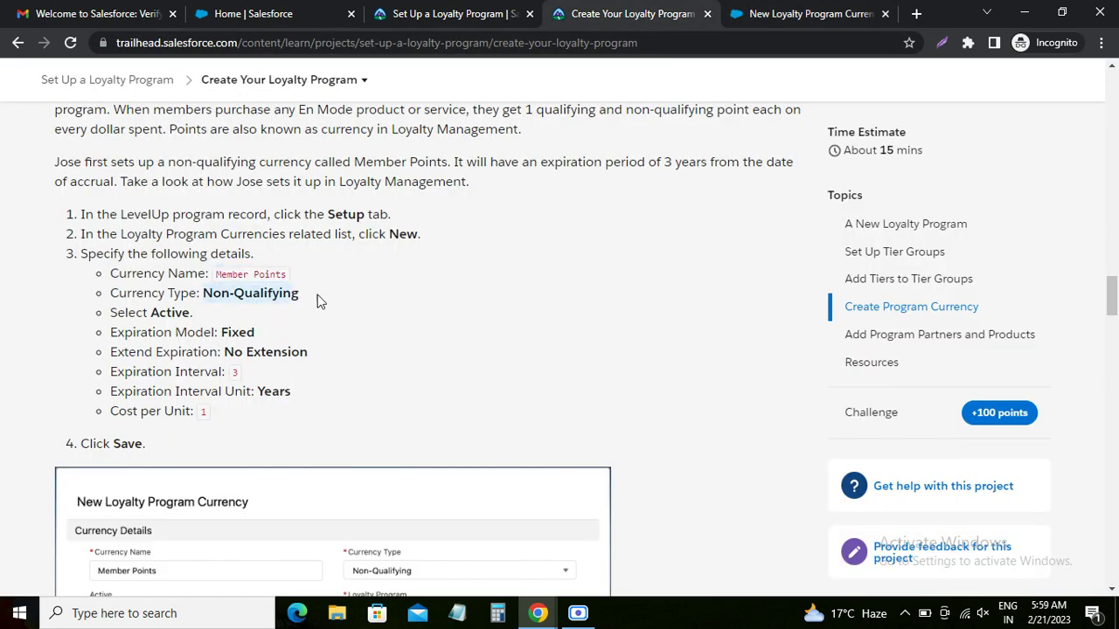
{"action": "double_click", "coordinate": [172, 312]}
{"action": "left_click", "coordinate": [804, 13]}
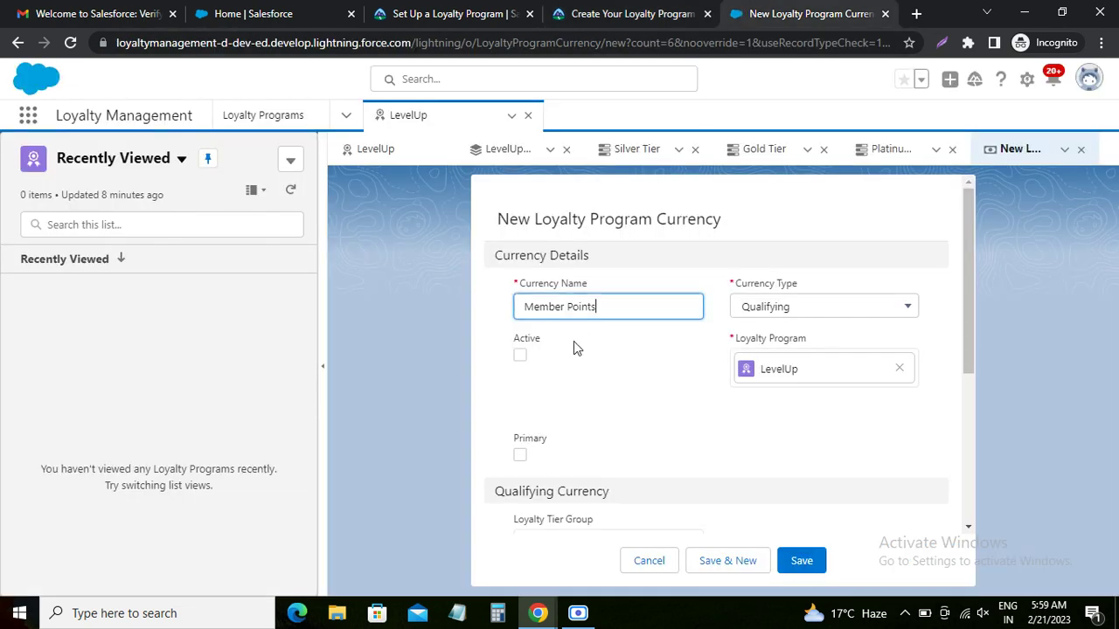
{"action": "left_click", "coordinate": [771, 310]}
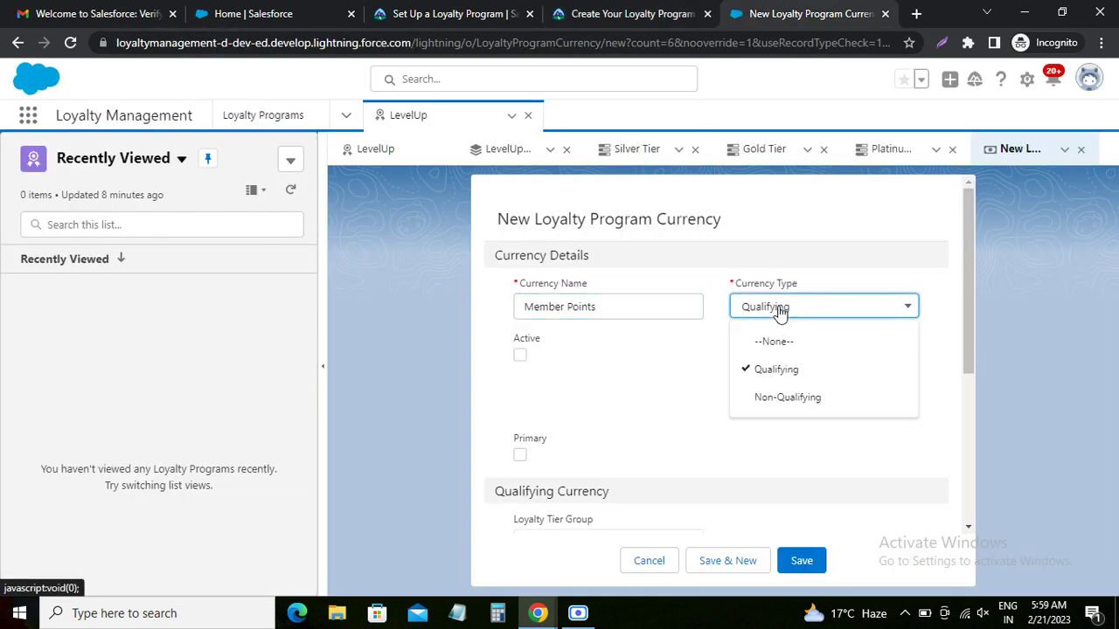
{"action": "left_click", "coordinate": [787, 398]}
{"action": "left_click", "coordinate": [520, 354]}
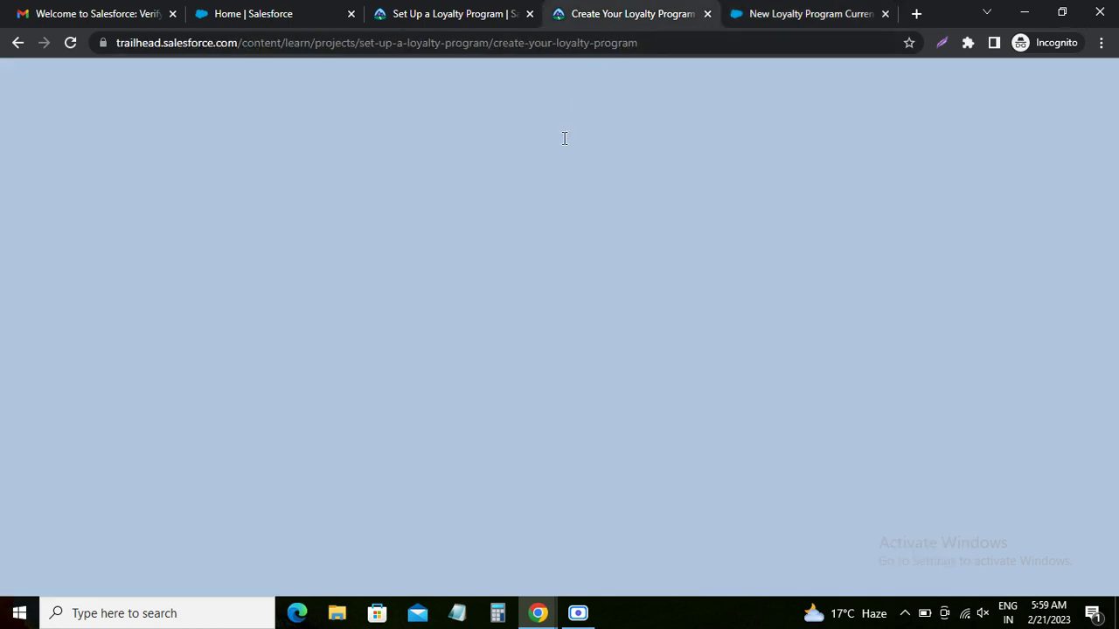
Check the expiration settings in Trailhead, then set Member Points' Expiration Model to Fixed and Extend Expiration to No Extension in Salesforce
{"action": "left_click", "coordinate": [622, 15]}
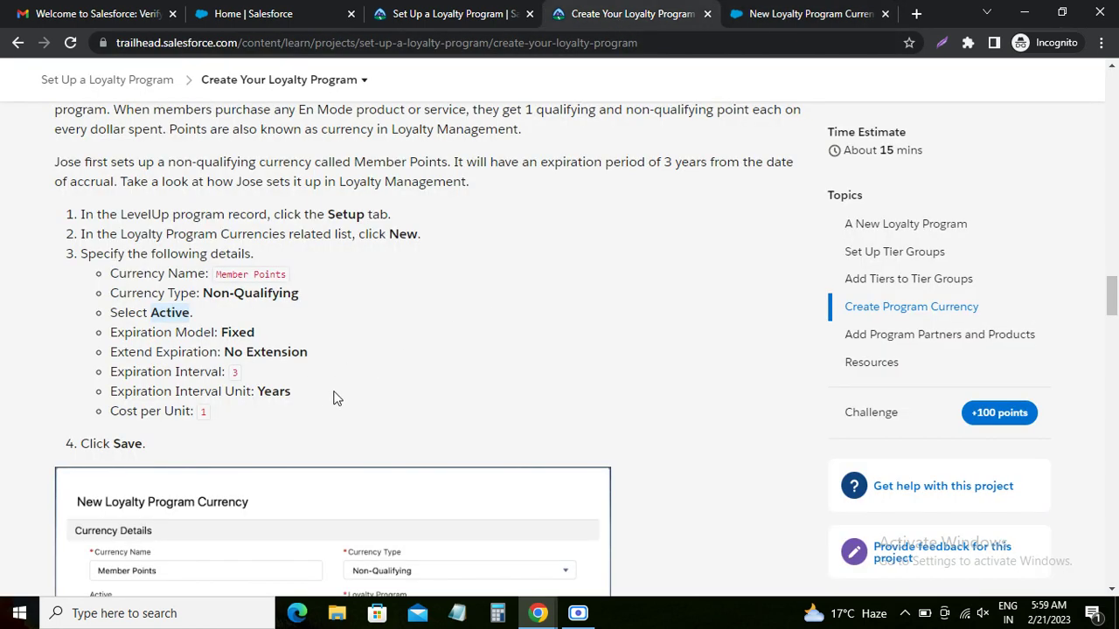
{"action": "left_click", "coordinate": [254, 332]}
{"action": "left_click_drag", "start_coordinate": [225, 353], "coordinate": [294, 353]}
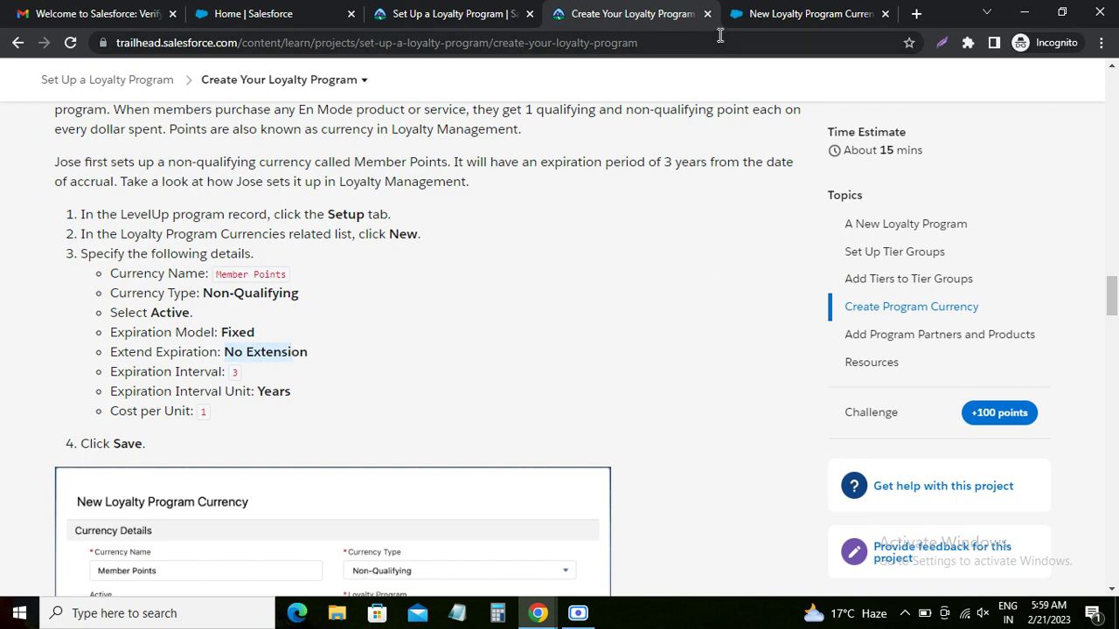
{"action": "left_click", "coordinate": [776, 14]}
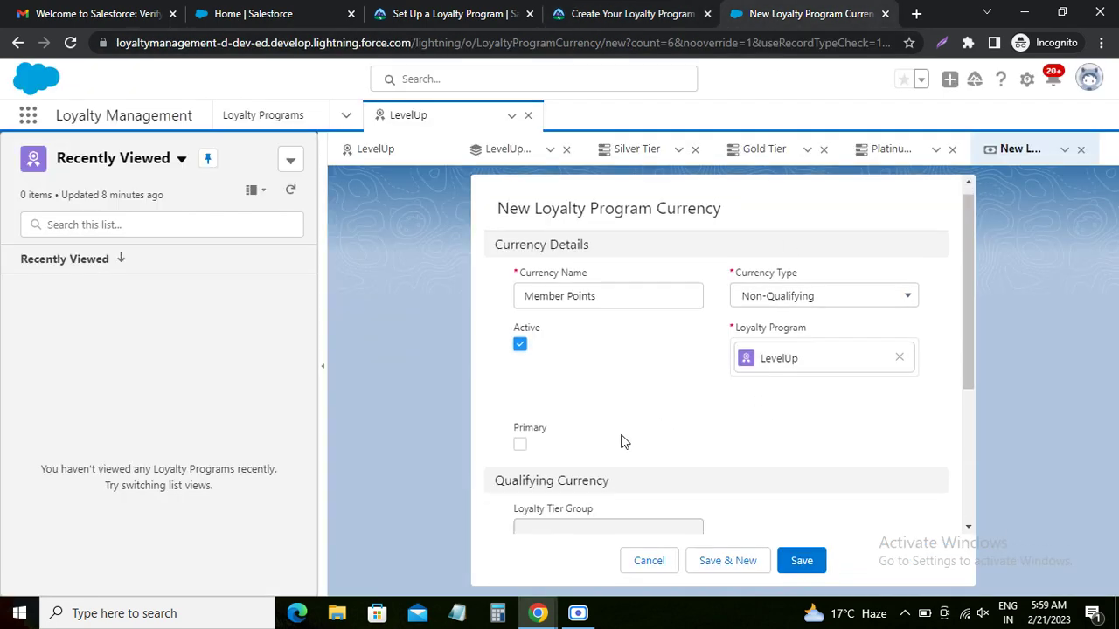
{"action": "scroll", "coordinate": [612, 440], "scroll_direction": "down", "scroll_amount": 2}
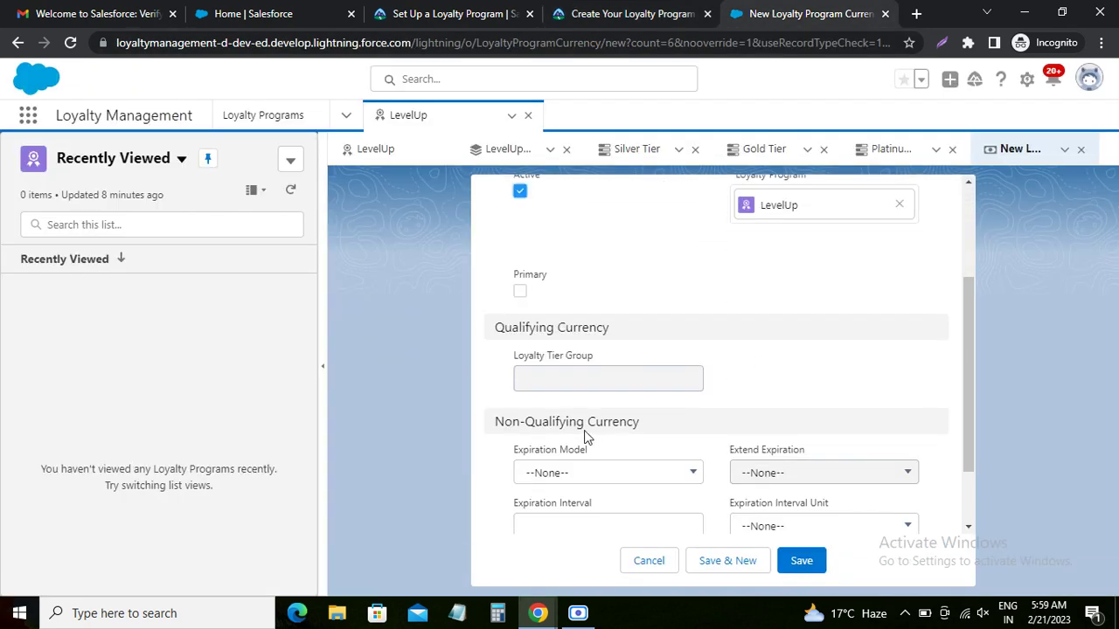
{"action": "left_click", "coordinate": [561, 473]}
{"action": "left_click", "coordinate": [564, 510]}
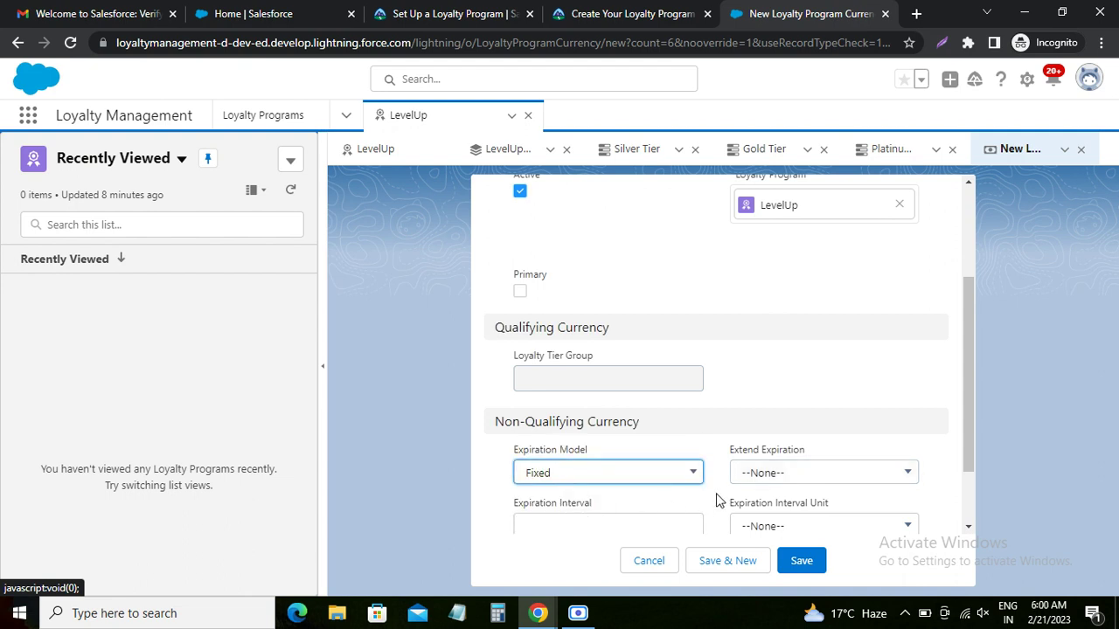
{"action": "left_click", "coordinate": [781, 481]}
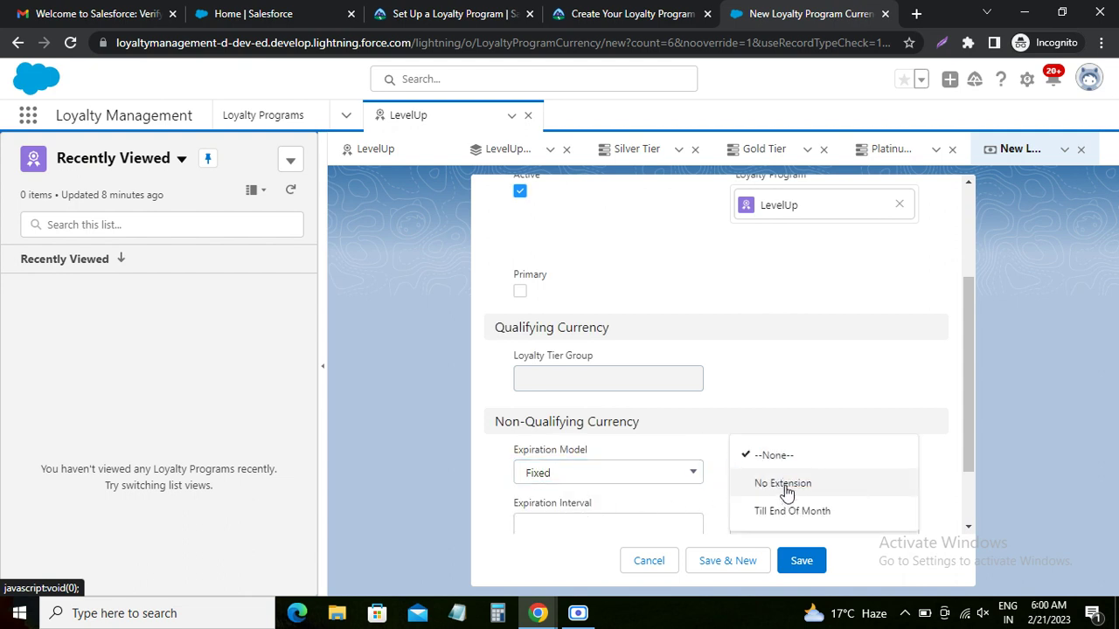
{"action": "left_click", "coordinate": [787, 494]}
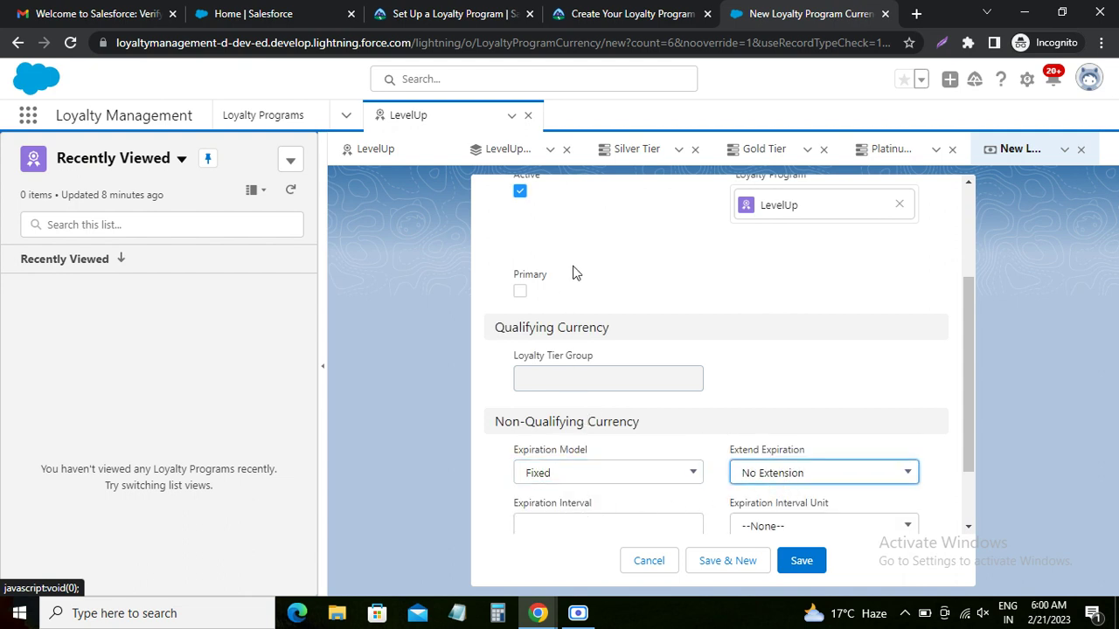
Look up the expiration interval in Trailhead, then set Member Points' Expiration Interval to 3 and its unit to Years
{"action": "left_click", "coordinate": [630, 14]}
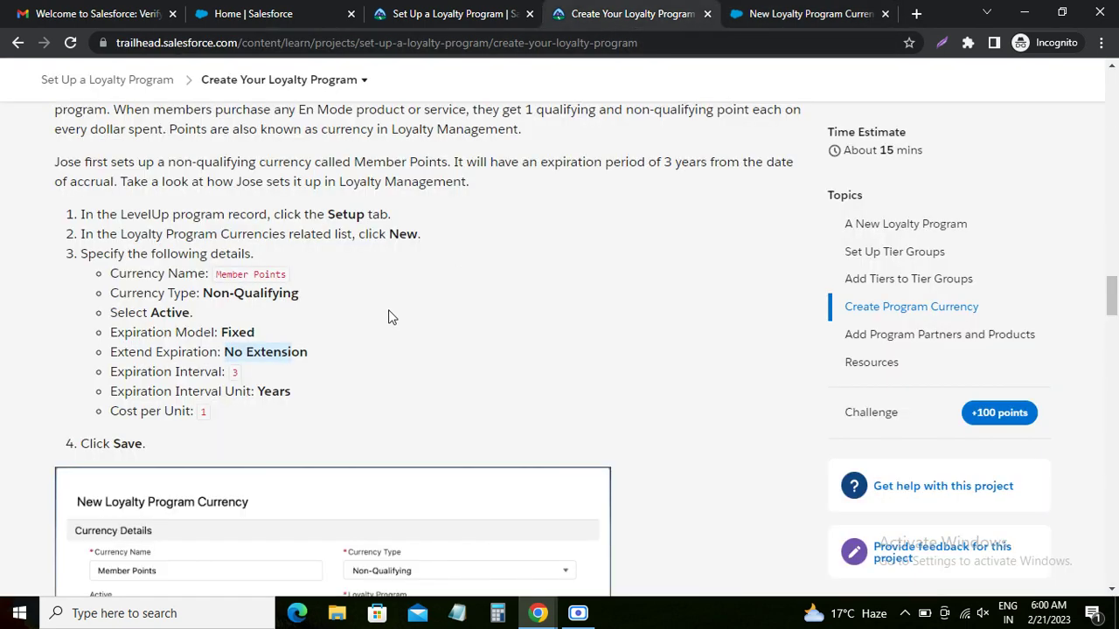
{"action": "left_click", "coordinate": [232, 381]}
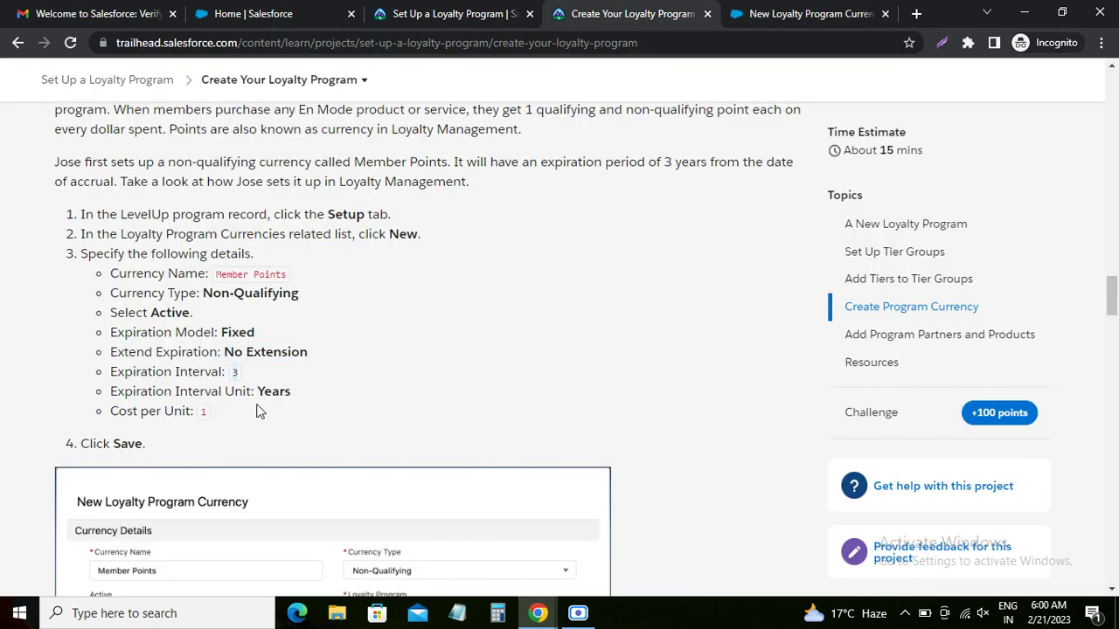
{"action": "double_click", "coordinate": [272, 391]}
{"action": "left_click", "coordinate": [779, 14]}
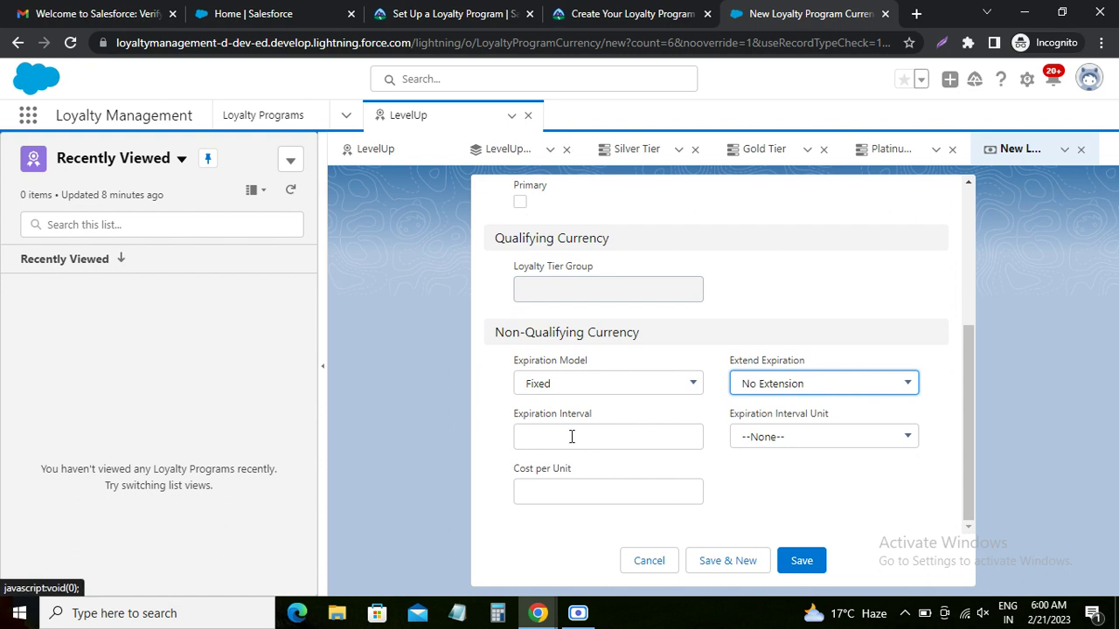
{"action": "left_click", "coordinate": [572, 437]}
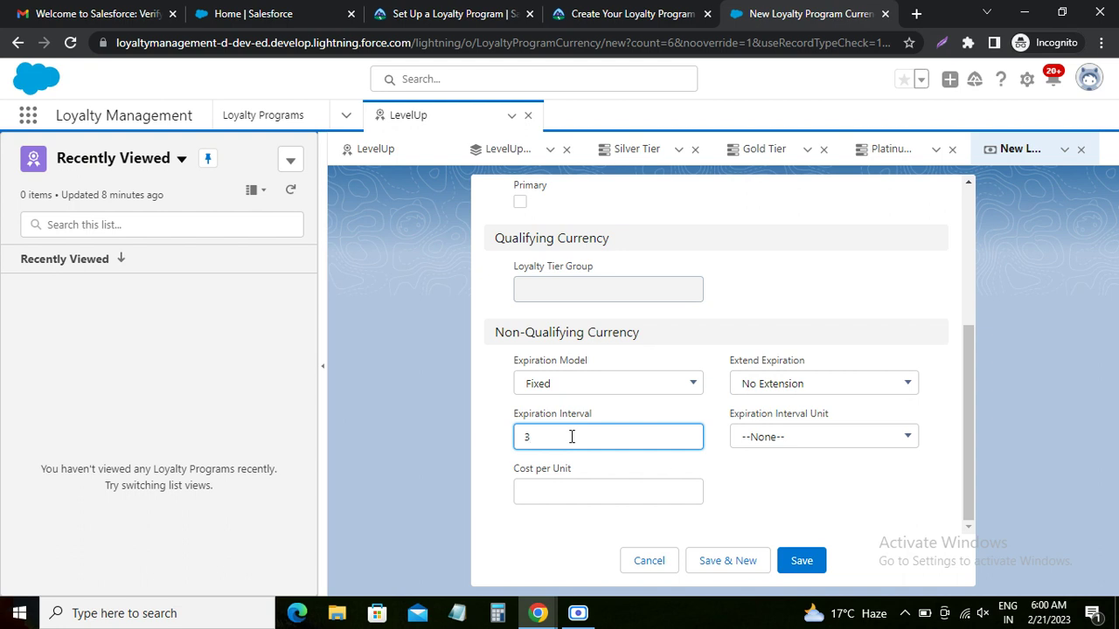
{"action": "left_click", "coordinate": [622, 467]}
{"action": "left_click", "coordinate": [797, 445]}
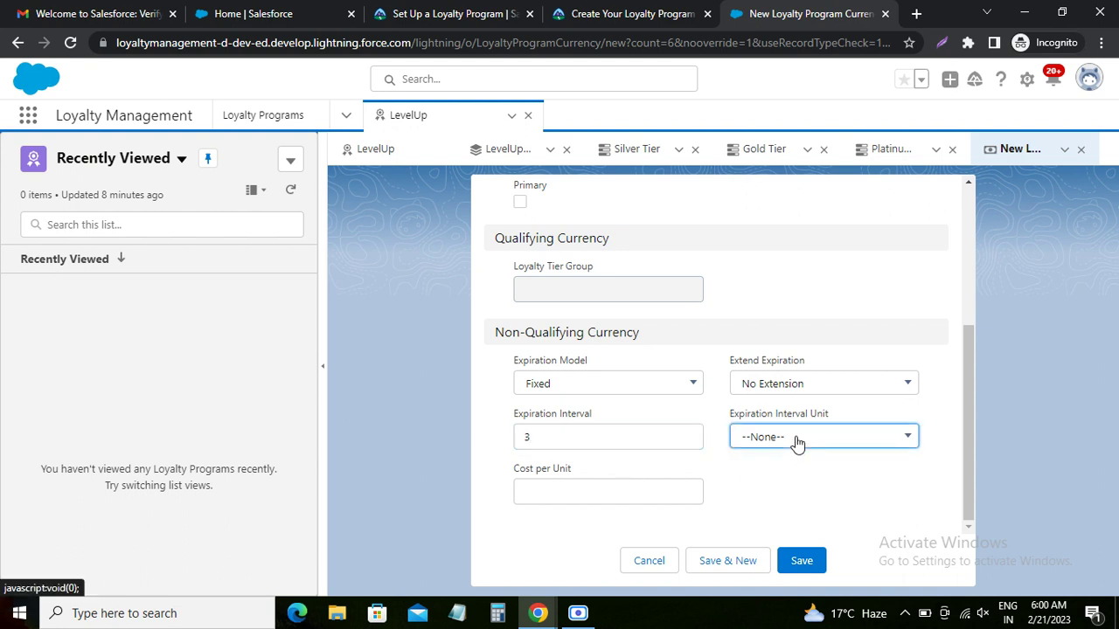
{"action": "left_click", "coordinate": [761, 512]}
Set the Cost per Unit to 1, check it against the Trailhead instructions, and save the Member Points currency
{"action": "left_click", "coordinate": [612, 498]}
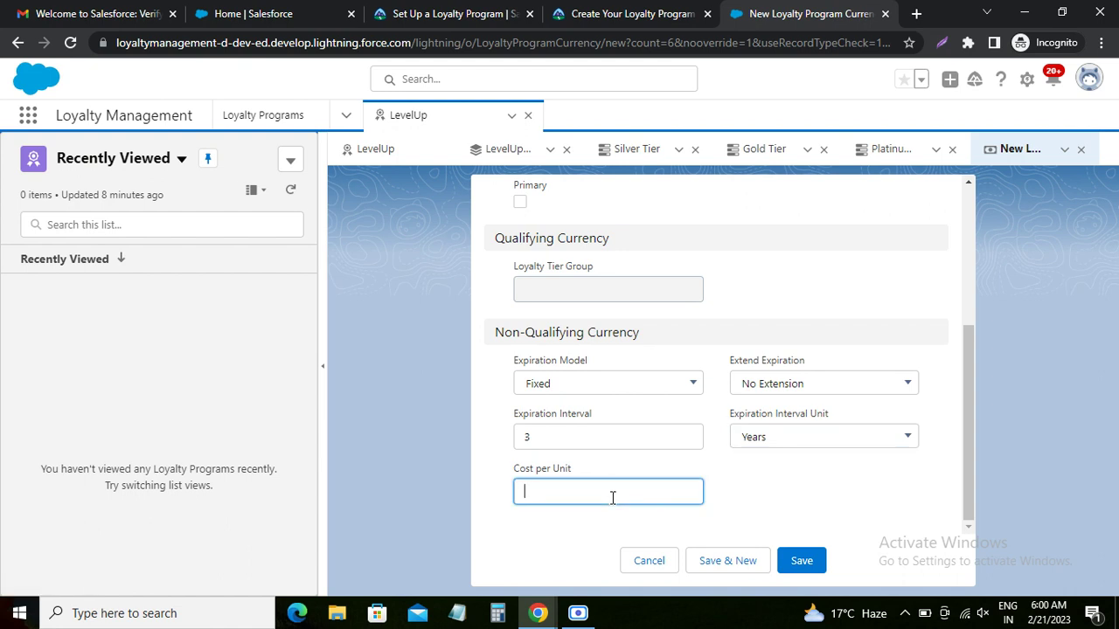
{"action": "left_click", "coordinate": [791, 502]}
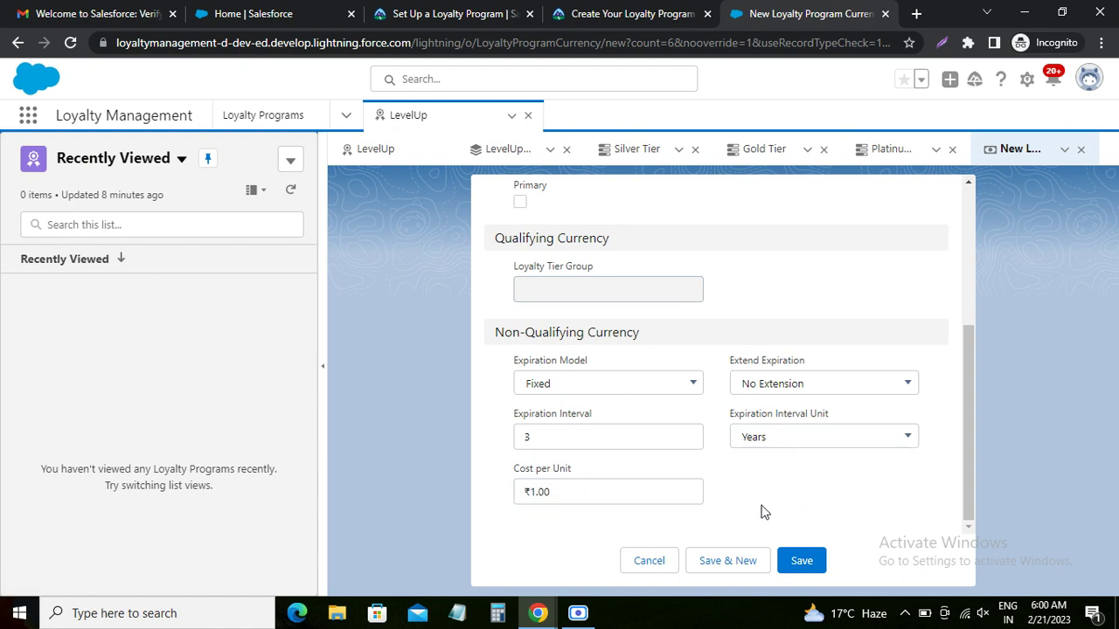
{"action": "left_click", "coordinate": [637, 14]}
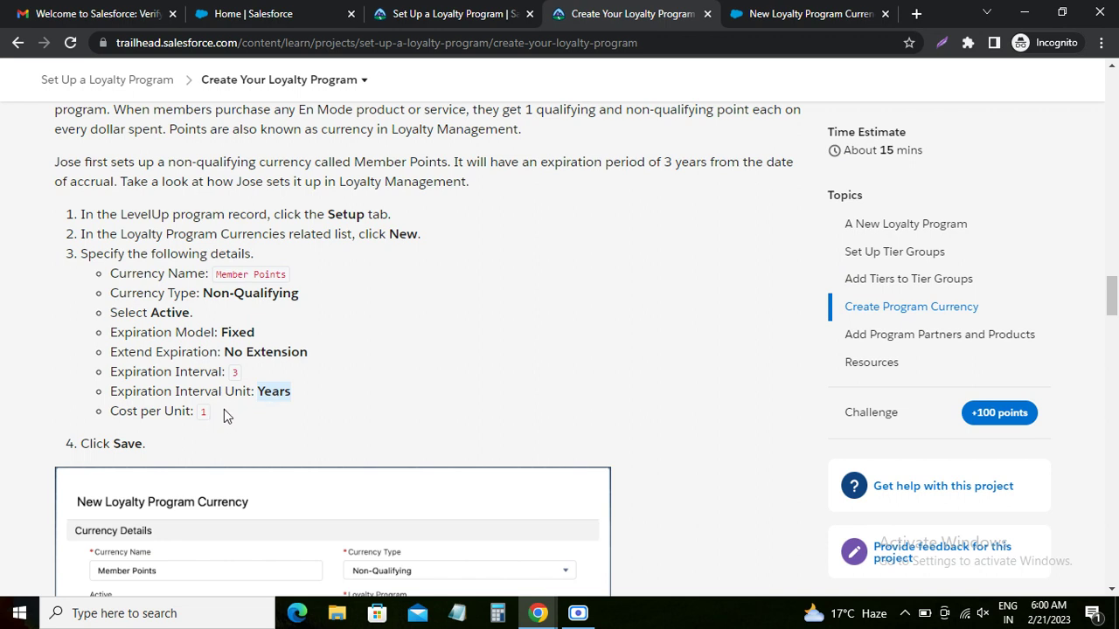
{"action": "left_click", "coordinate": [769, 15]}
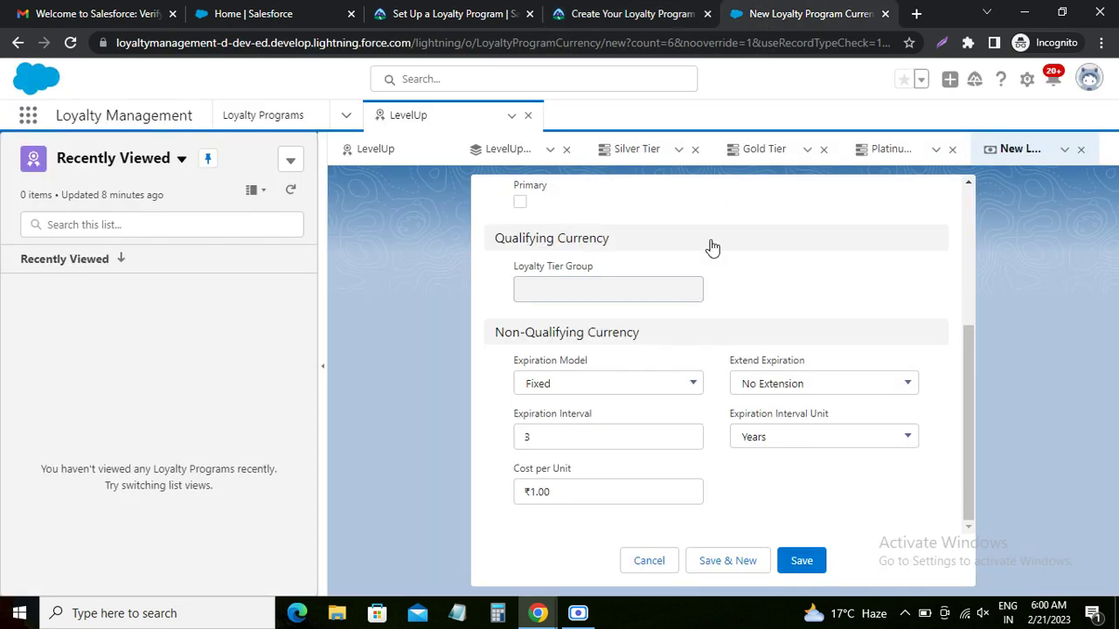
{"action": "left_click", "coordinate": [803, 564]}
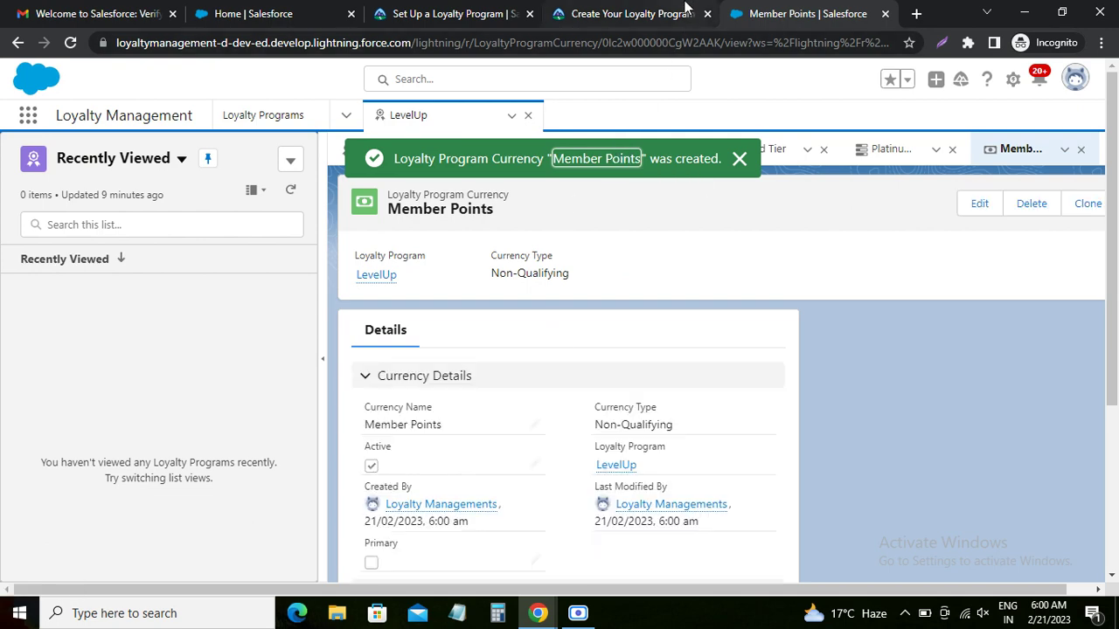
Read Trailhead's instructions for setting up the qualifying currency Tier Points in the LevelUp program
{"action": "left_click", "coordinate": [644, 13]}
{"action": "scroll", "coordinate": [210, 372], "scroll_direction": "down", "scroll_amount": 7}
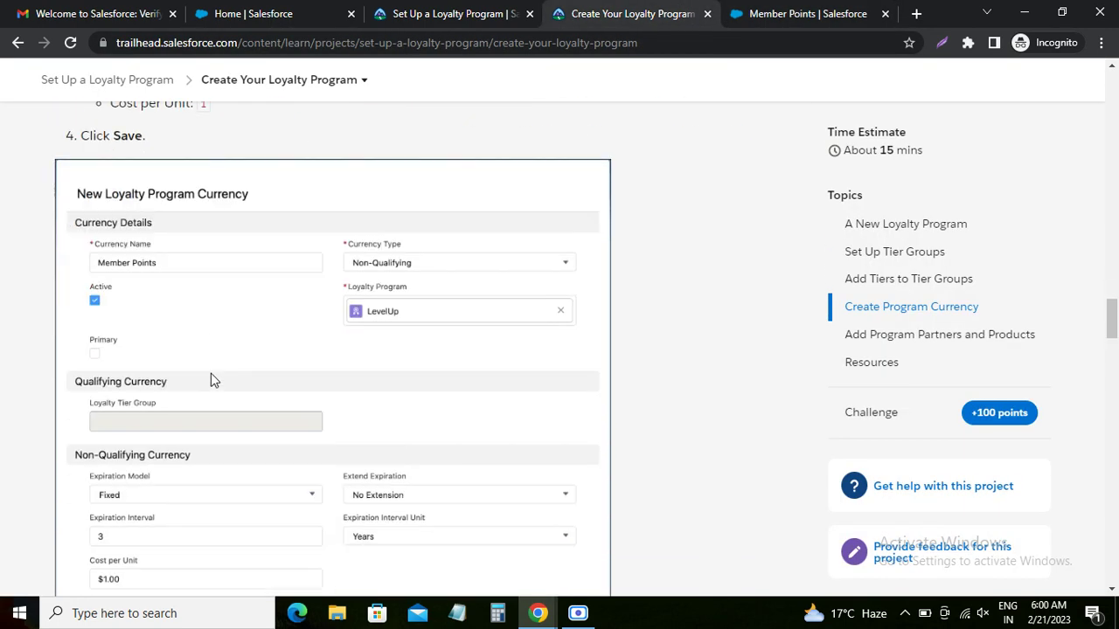
{"action": "scroll", "coordinate": [208, 376], "scroll_direction": "down", "scroll_amount": 2}
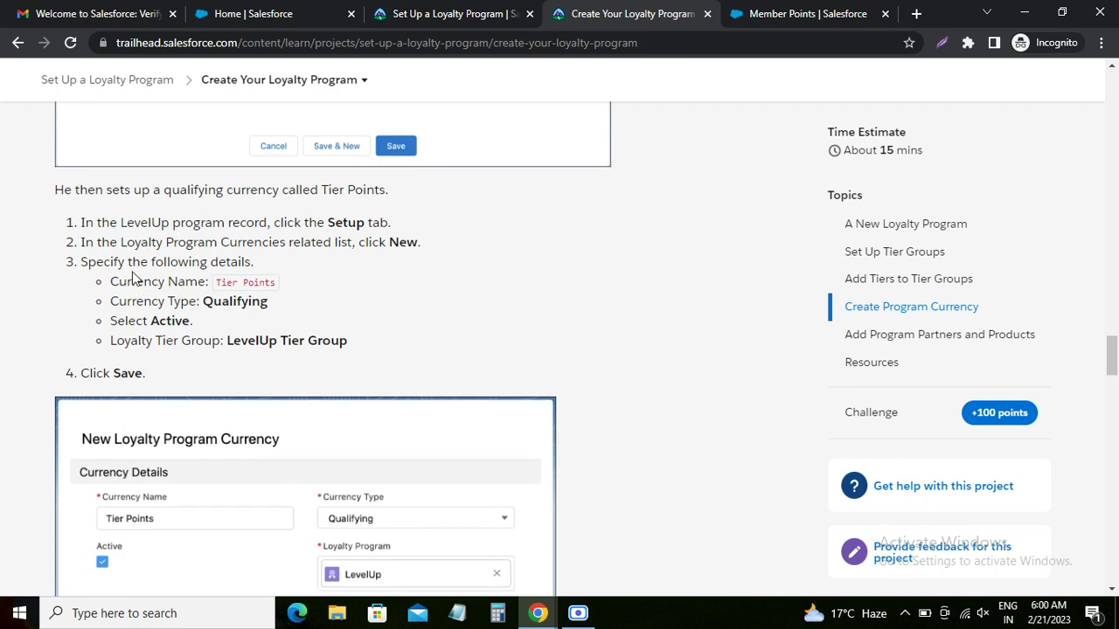
{"action": "left_click_drag", "start_coordinate": [101, 229], "coordinate": [372, 225]}
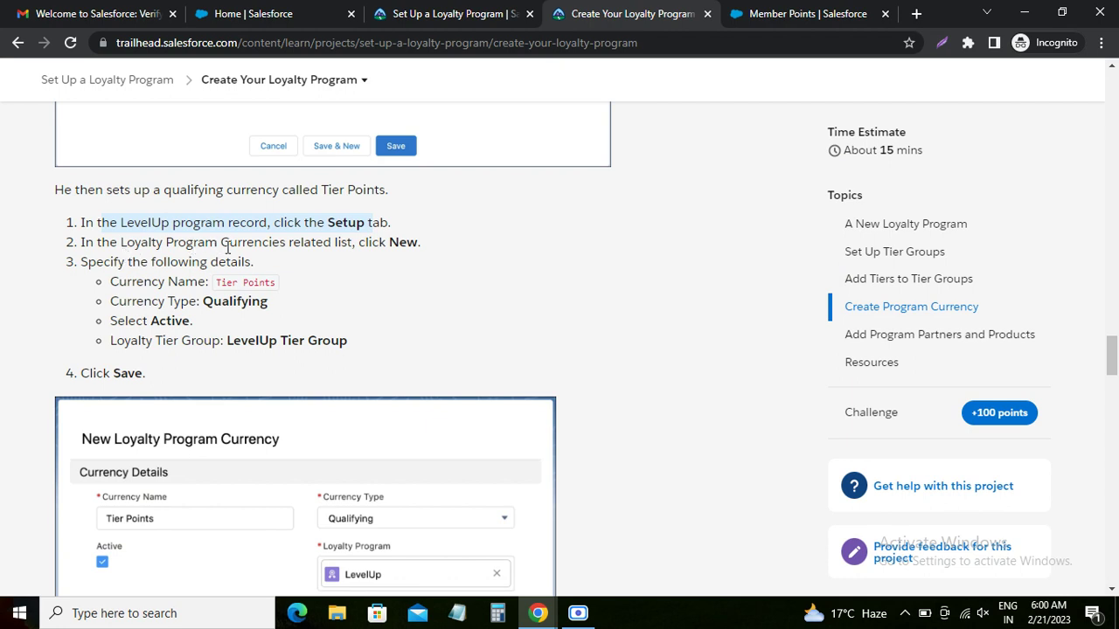
{"action": "double_click", "coordinate": [401, 245]}
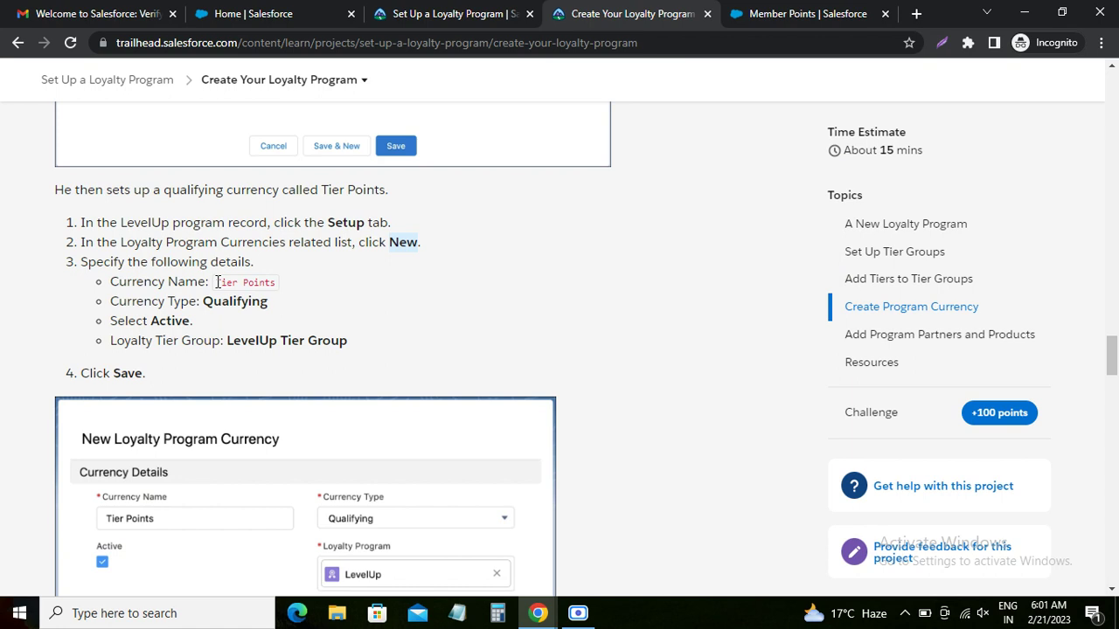
{"action": "left_click_drag", "start_coordinate": [218, 282], "coordinate": [284, 289]}
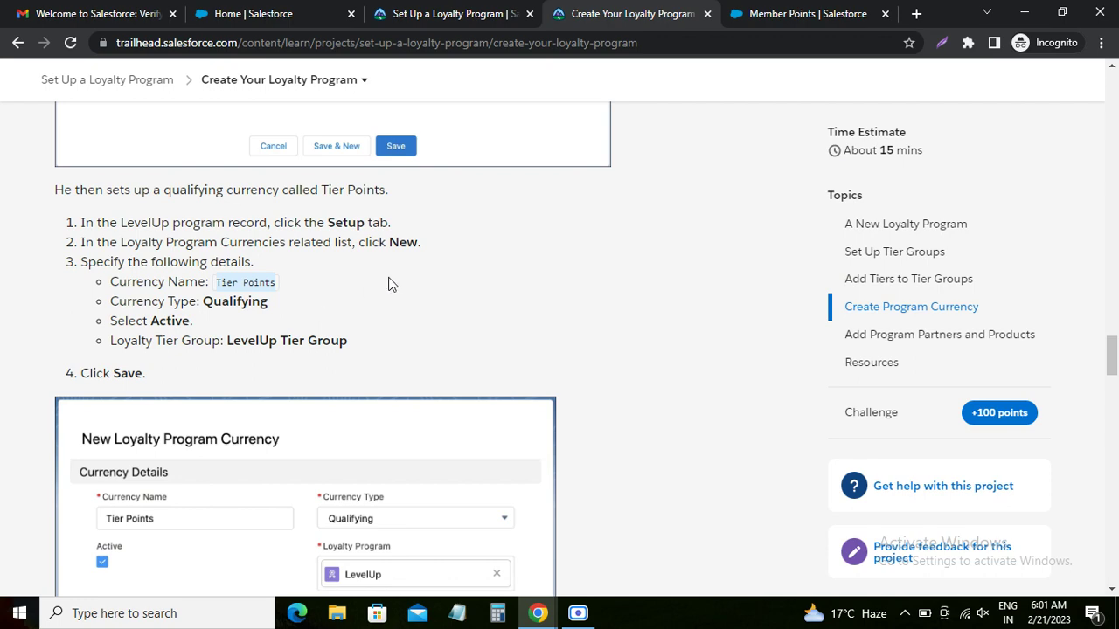
Review Trailhead's Member Points, Tier Points and program partner instructions, and compare the Member Points details with the saved Salesforce record
{"action": "scroll", "coordinate": [401, 276], "scroll_direction": "up", "scroll_amount": 8}
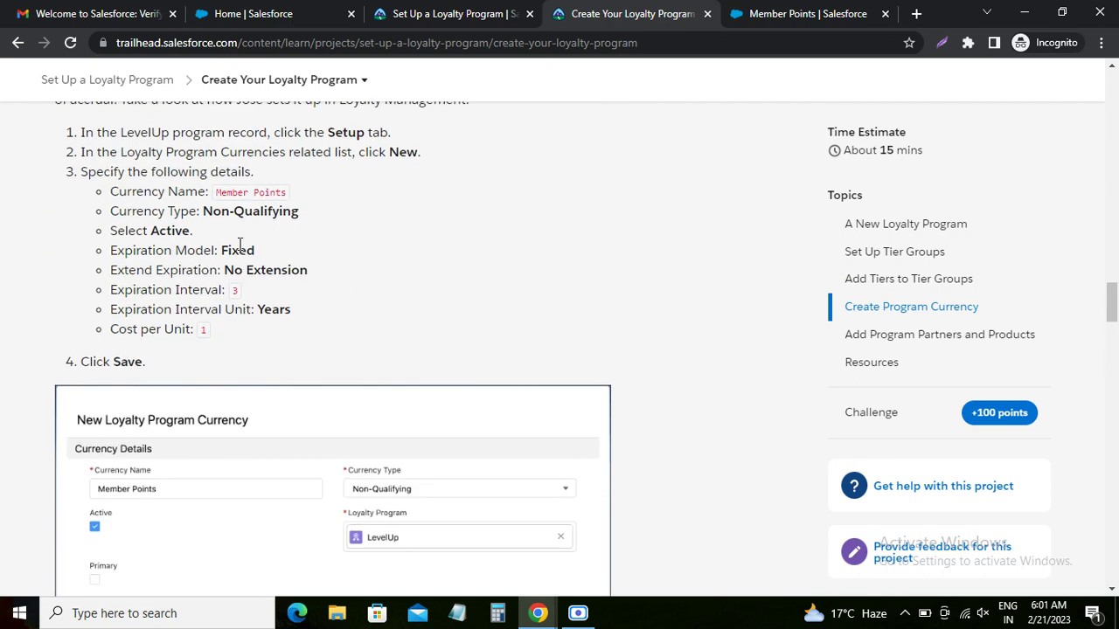
{"action": "scroll", "coordinate": [239, 244], "scroll_direction": "up", "scroll_amount": 2}
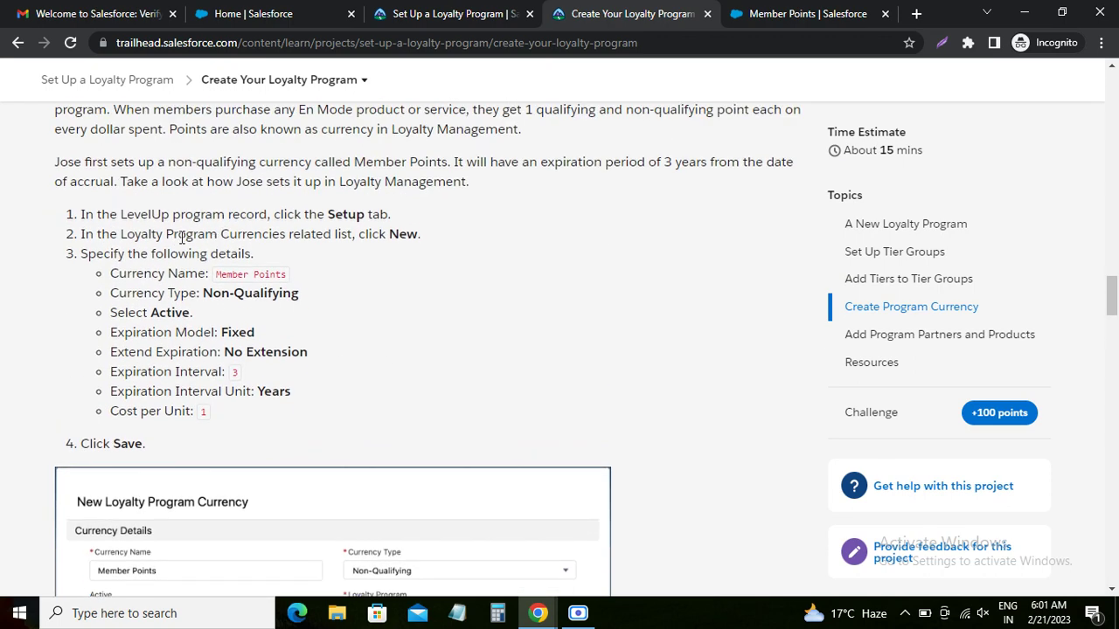
{"action": "scroll", "coordinate": [319, 249], "scroll_direction": "down", "scroll_amount": 8}
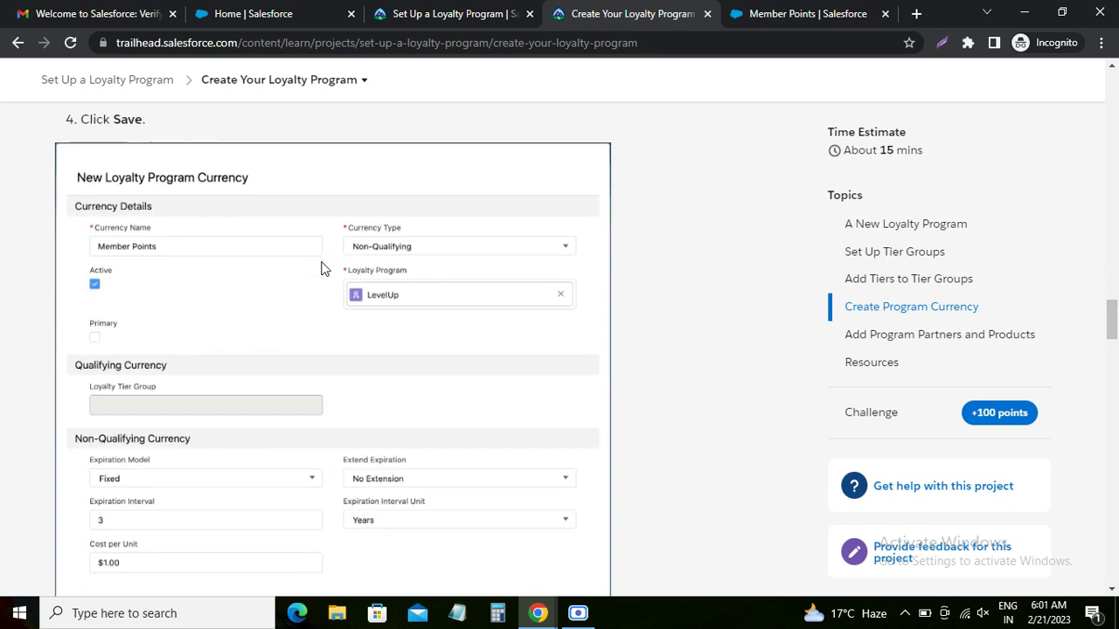
{"action": "scroll", "coordinate": [319, 257], "scroll_direction": "up", "scroll_amount": 6}
{"action": "scroll", "coordinate": [320, 267], "scroll_direction": "down", "scroll_amount": 12}
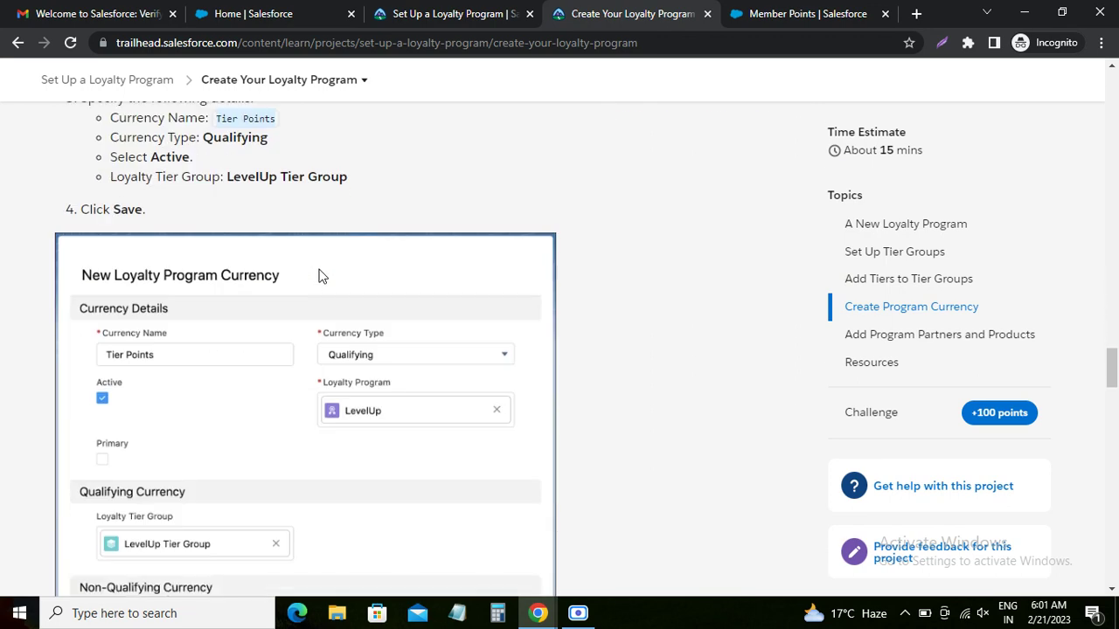
{"action": "scroll", "coordinate": [308, 288], "scroll_direction": "up", "scroll_amount": 1}
{"action": "scroll", "coordinate": [308, 288], "scroll_direction": "up", "scroll_amount": 3}
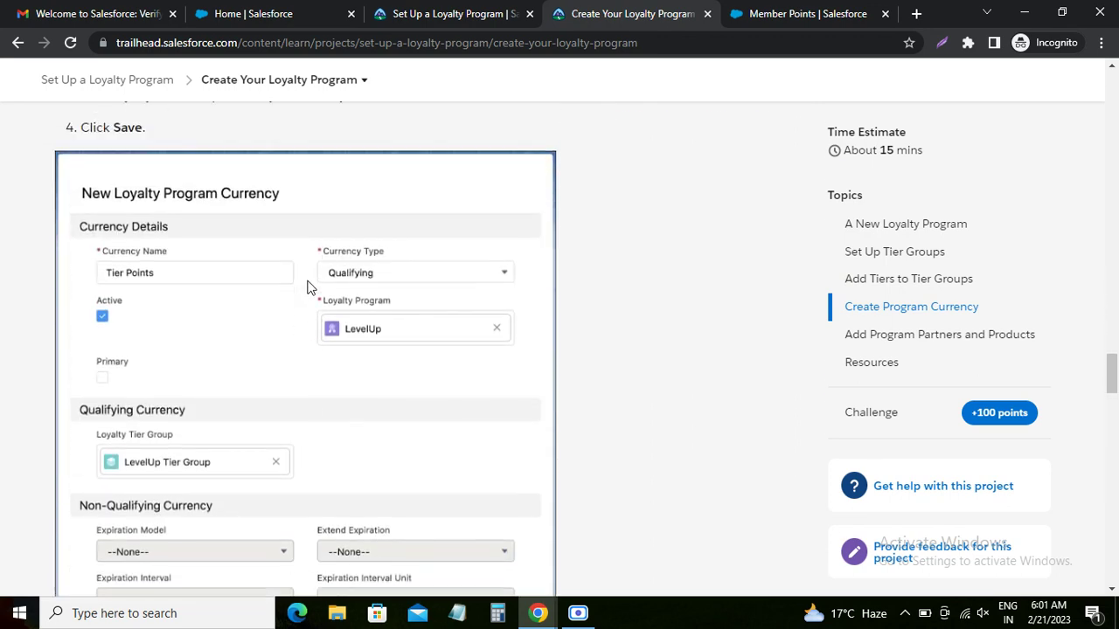
{"action": "scroll", "coordinate": [307, 288], "scroll_direction": "down", "scroll_amount": 7}
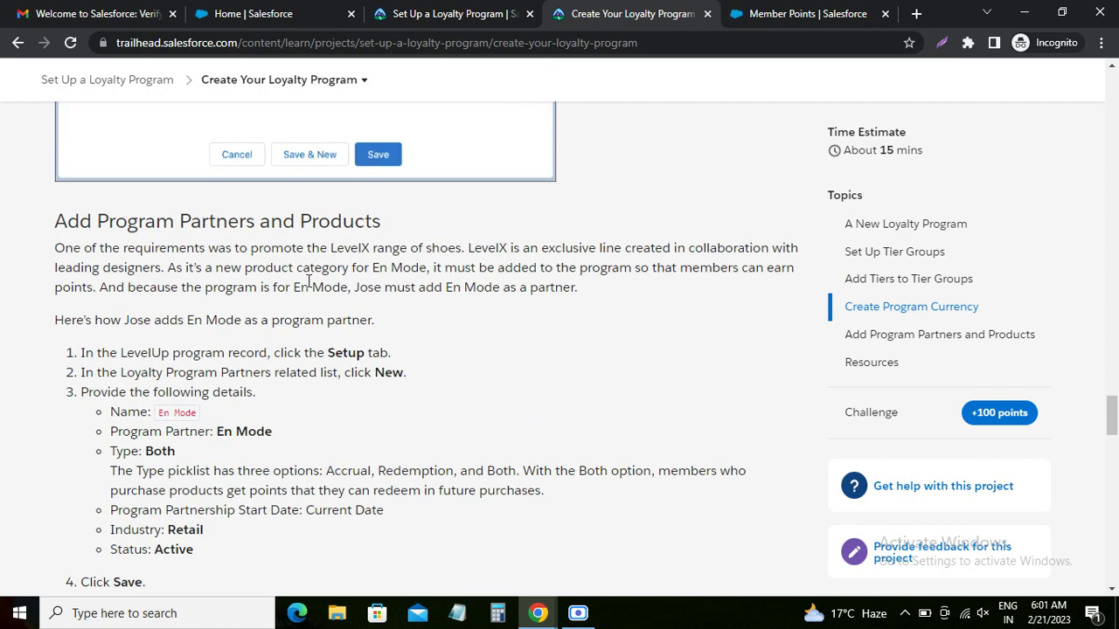
{"action": "scroll", "coordinate": [308, 282], "scroll_direction": "down", "scroll_amount": 1}
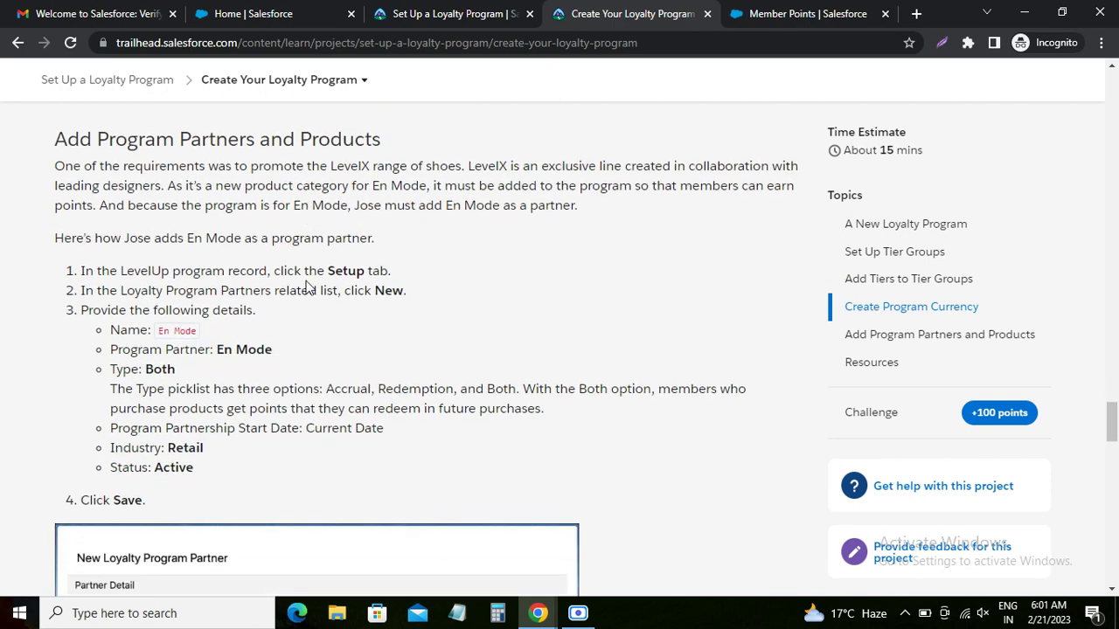
{"action": "scroll", "coordinate": [248, 304], "scroll_direction": "up", "scroll_amount": 7}
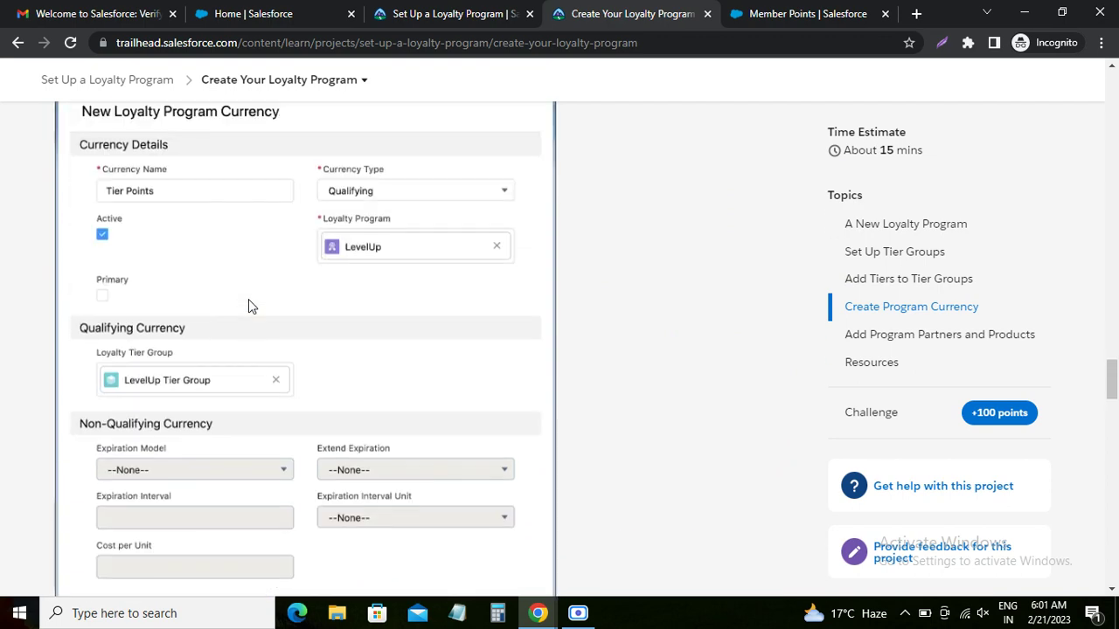
{"action": "scroll", "coordinate": [248, 302], "scroll_direction": "up", "scroll_amount": 4}
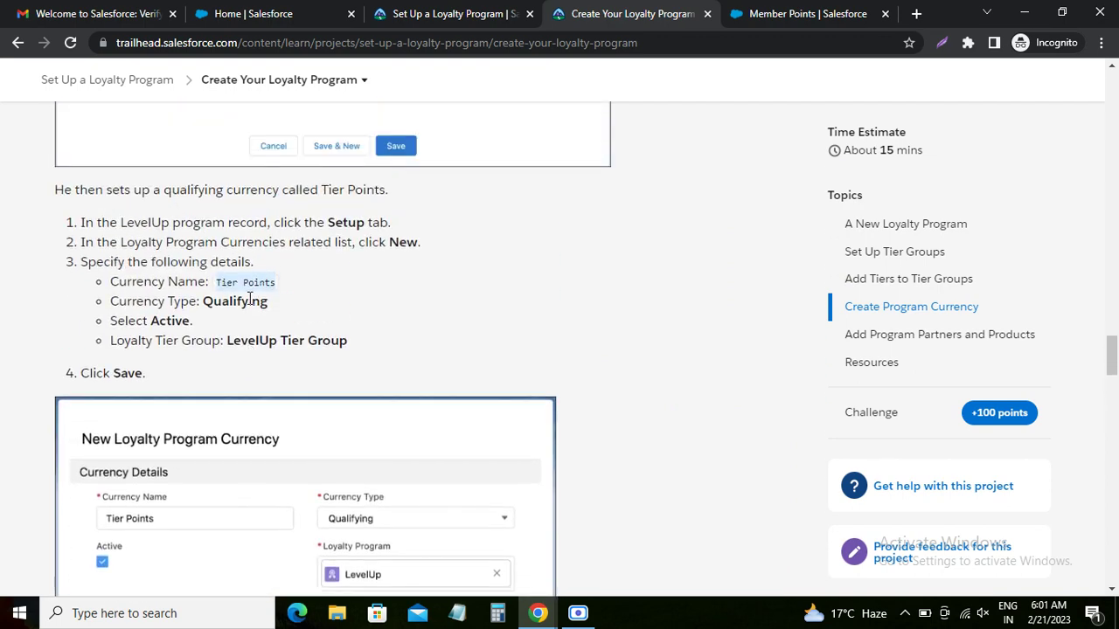
{"action": "scroll", "coordinate": [249, 300], "scroll_direction": "up", "scroll_amount": 8}
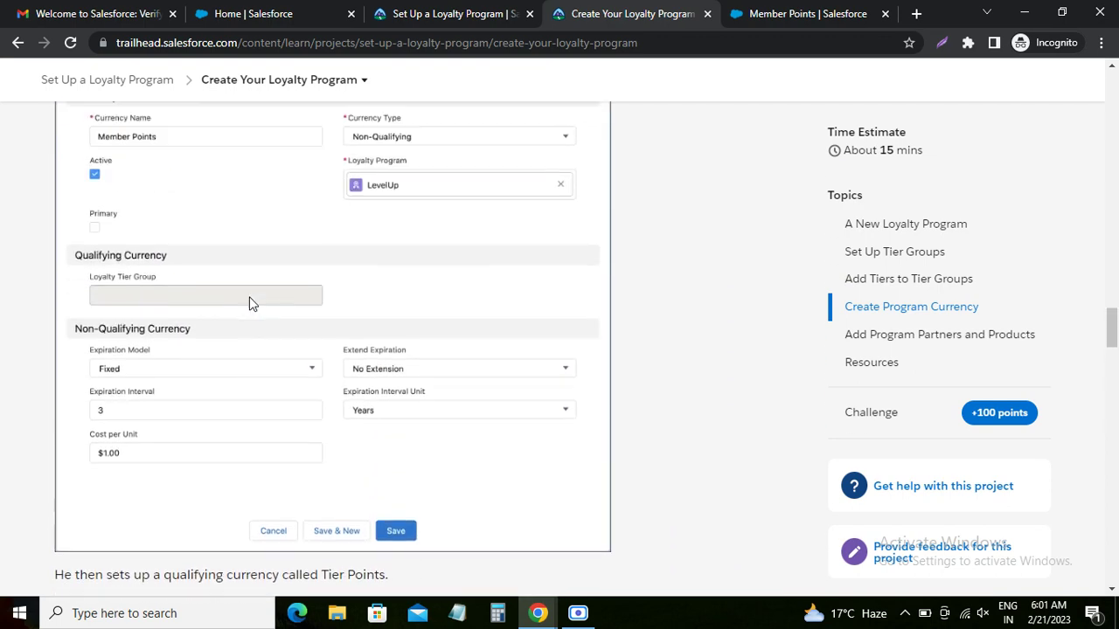
{"action": "scroll", "coordinate": [249, 304], "scroll_direction": "up", "scroll_amount": 3}
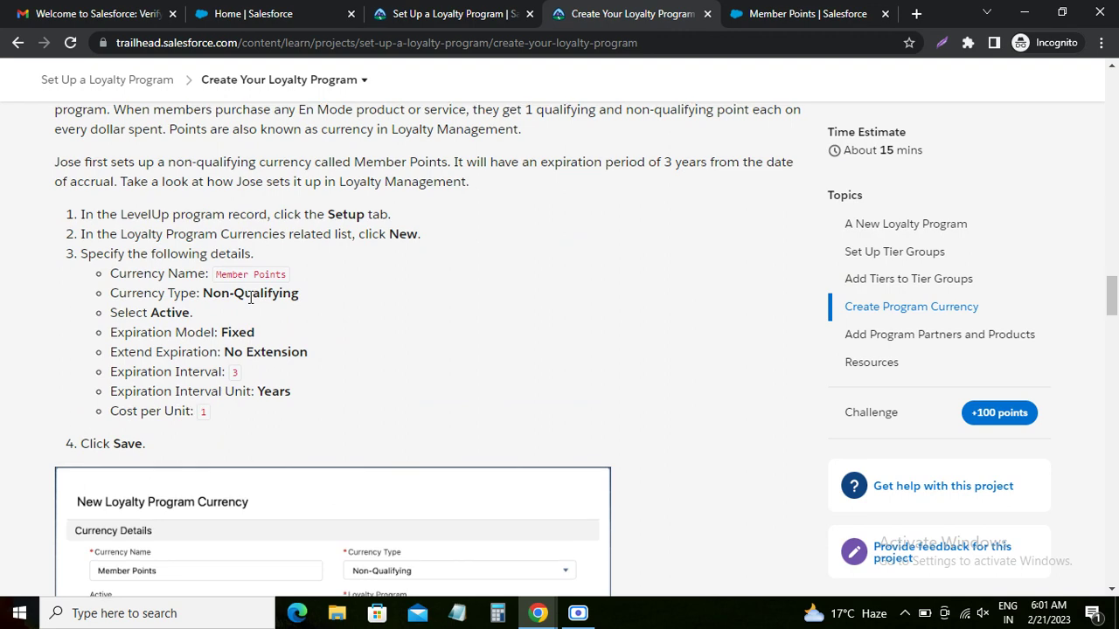
{"action": "left_click", "coordinate": [797, 17]}
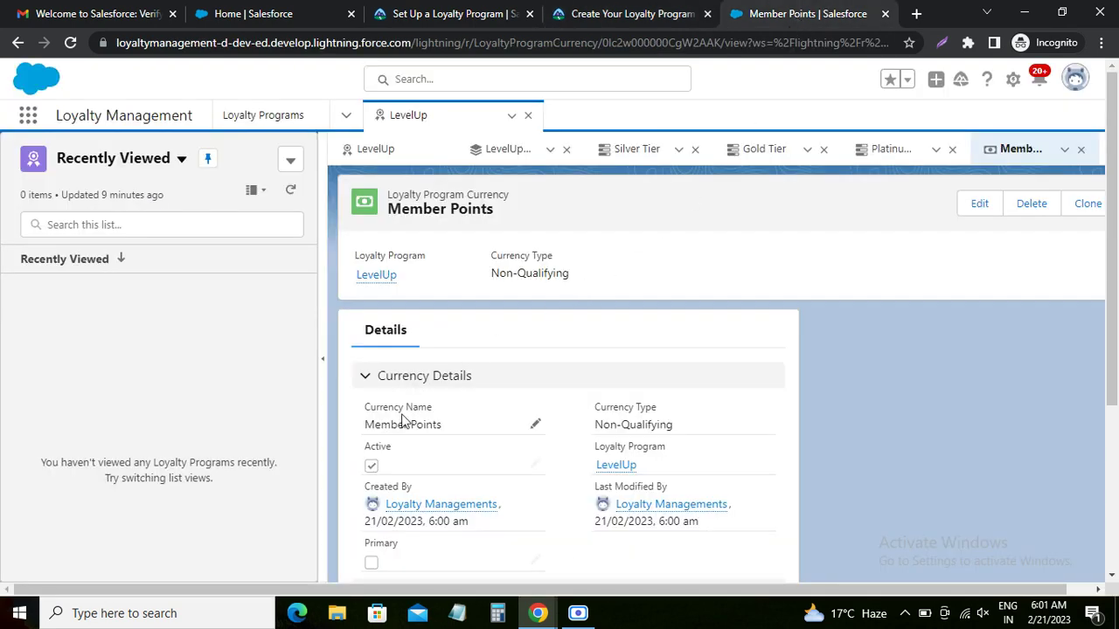
{"action": "left_click", "coordinate": [687, 12]}
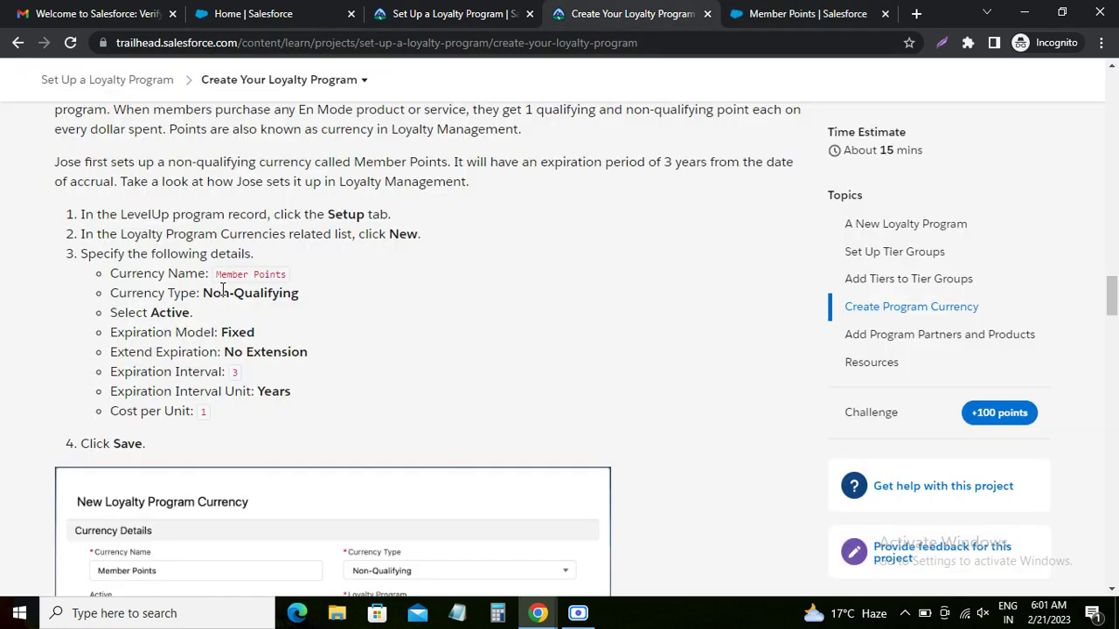
Review Trailhead's Tier Points instructions, then start a new loyalty program currency in the LevelUp program and name it Tier Points
{"action": "scroll", "coordinate": [223, 289], "scroll_direction": "down", "scroll_amount": 8}
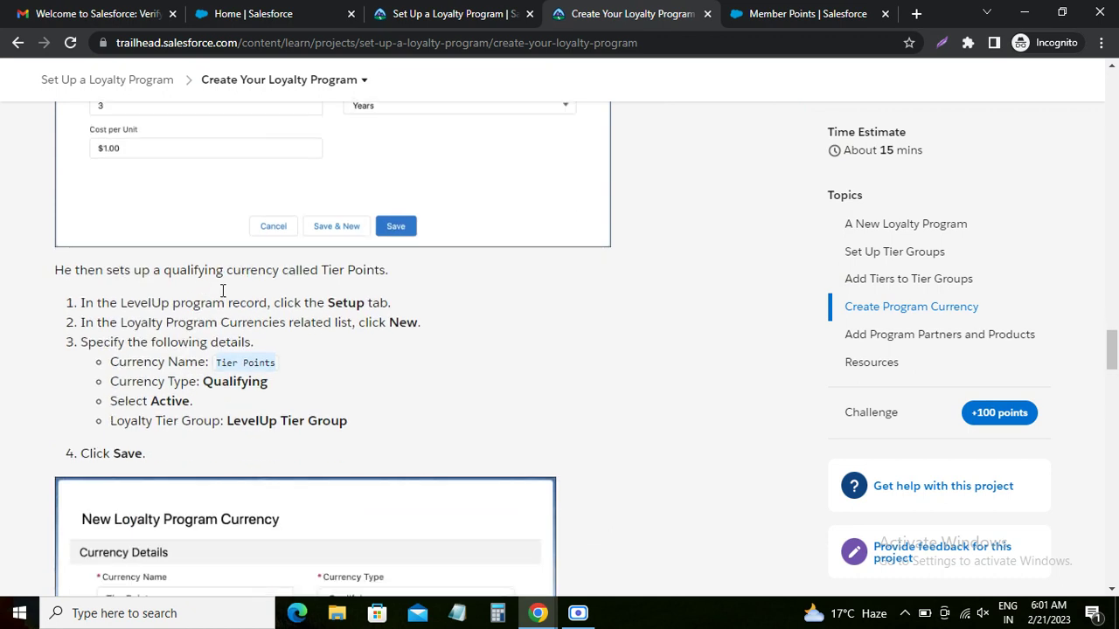
{"action": "scroll", "coordinate": [222, 290], "scroll_direction": "down", "scroll_amount": 1}
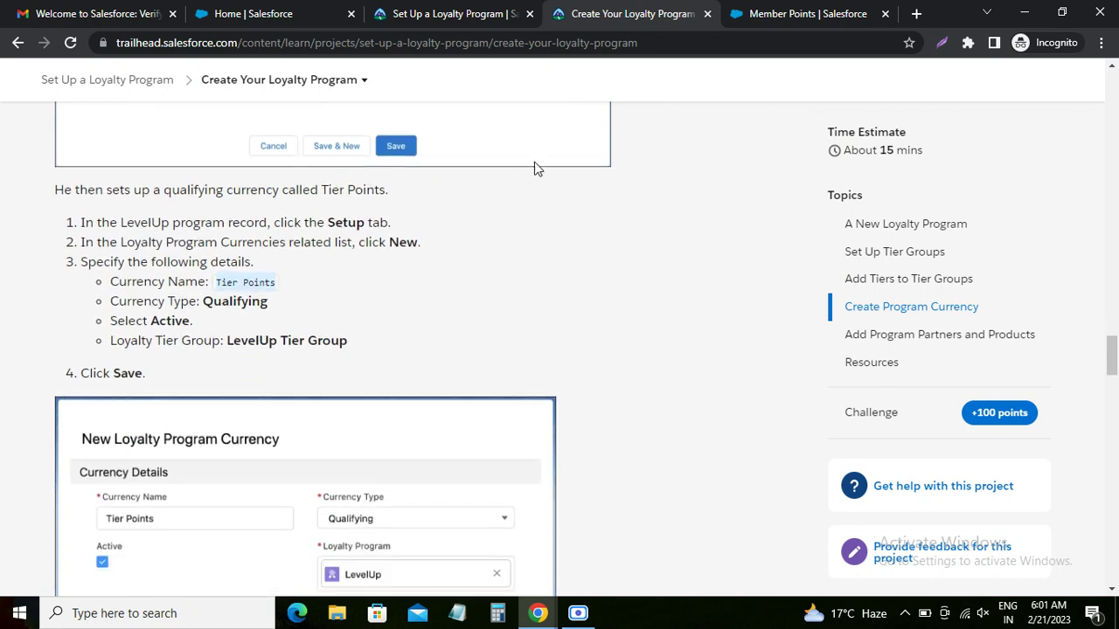
{"action": "scroll", "coordinate": [435, 214], "scroll_direction": "up", "scroll_amount": 8}
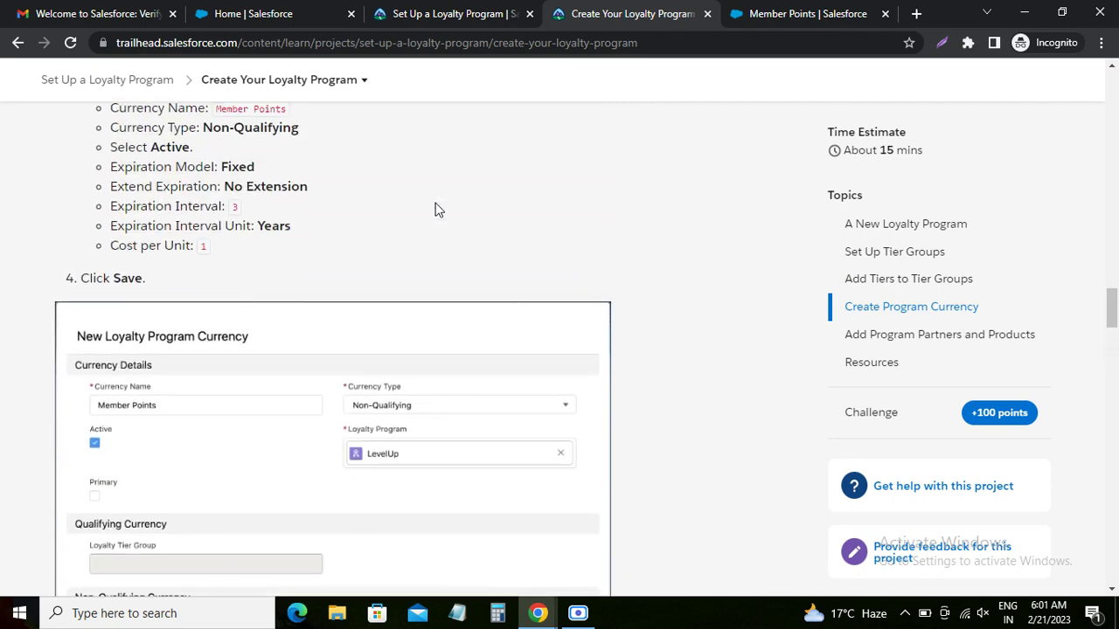
{"action": "scroll", "coordinate": [437, 210], "scroll_direction": "down", "scroll_amount": 10}
{"action": "left_click", "coordinate": [797, 14]}
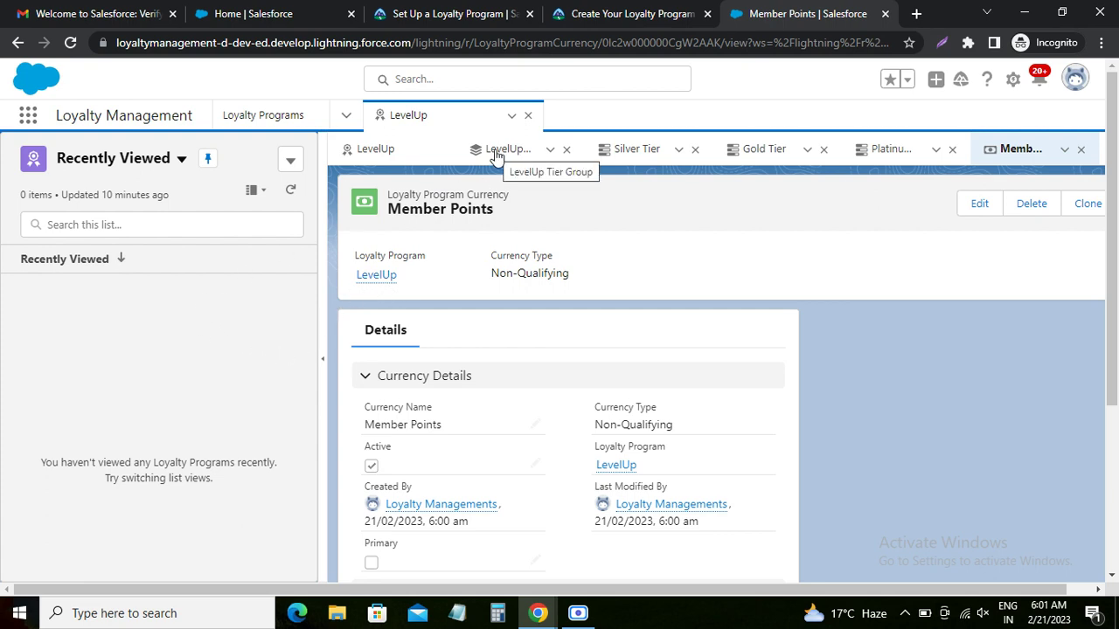
{"action": "left_click", "coordinate": [409, 154]}
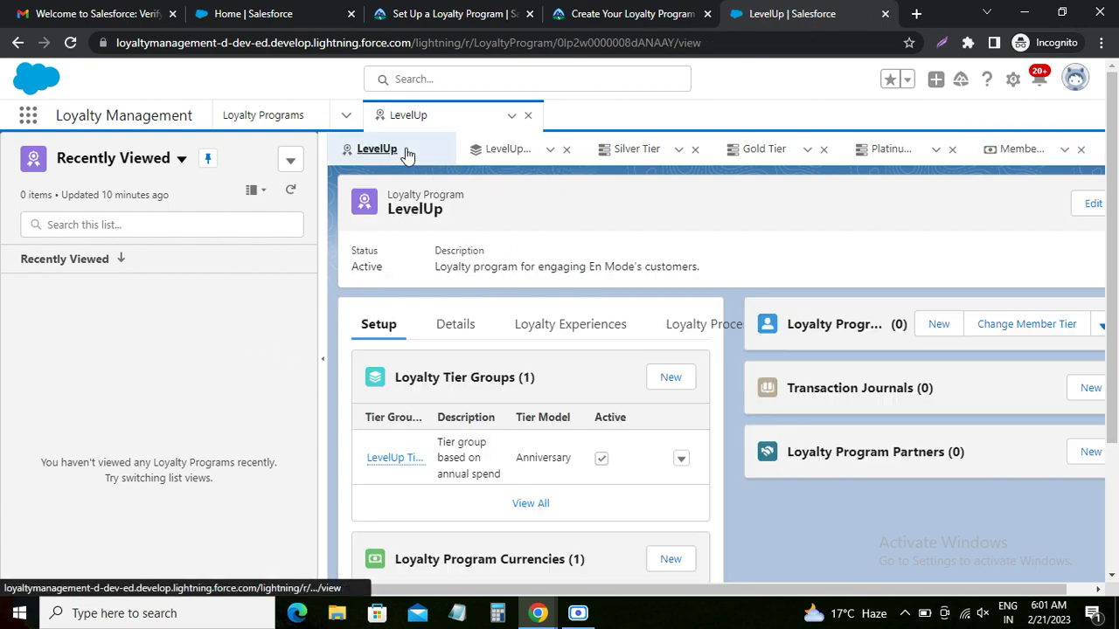
{"action": "scroll", "coordinate": [516, 299], "scroll_direction": "down", "scroll_amount": 2}
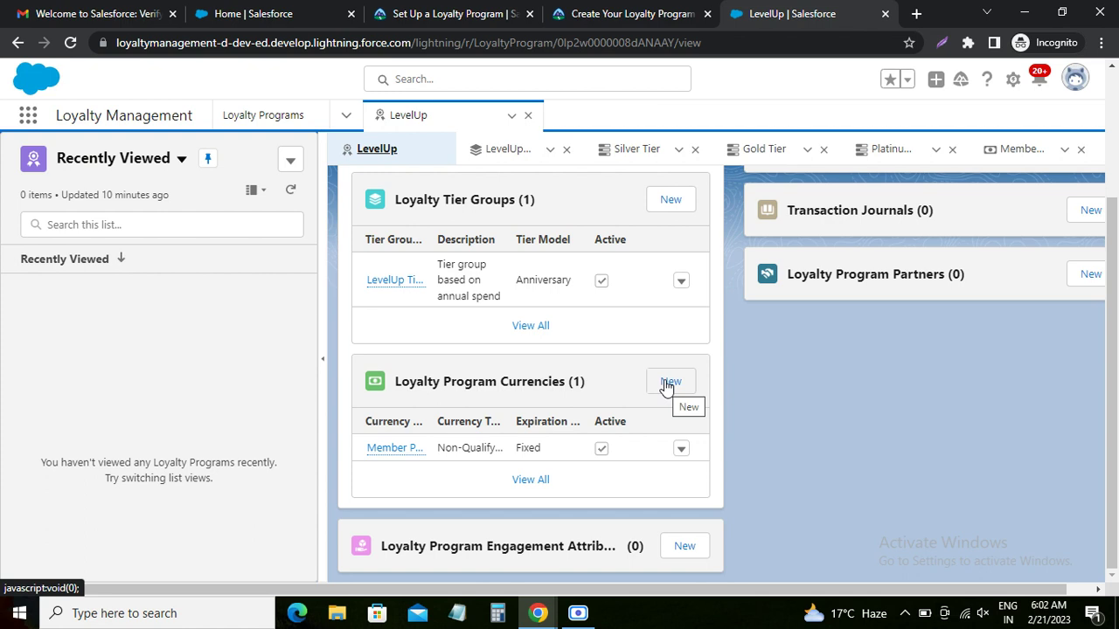
{"action": "left_click", "coordinate": [668, 383]}
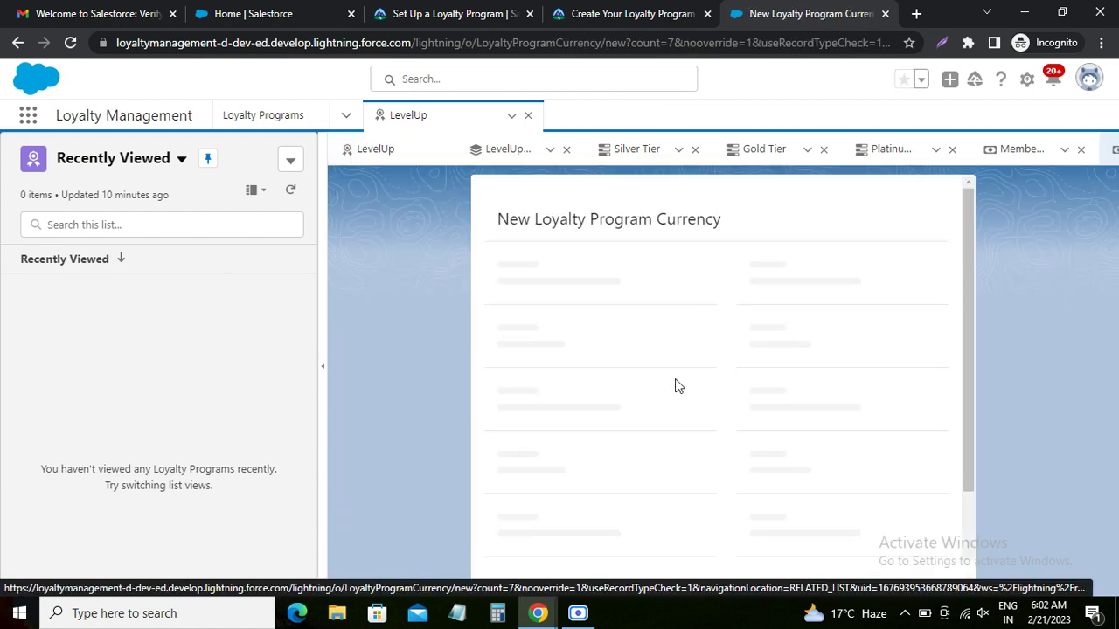
{"action": "type", "text": "Tier Points"}
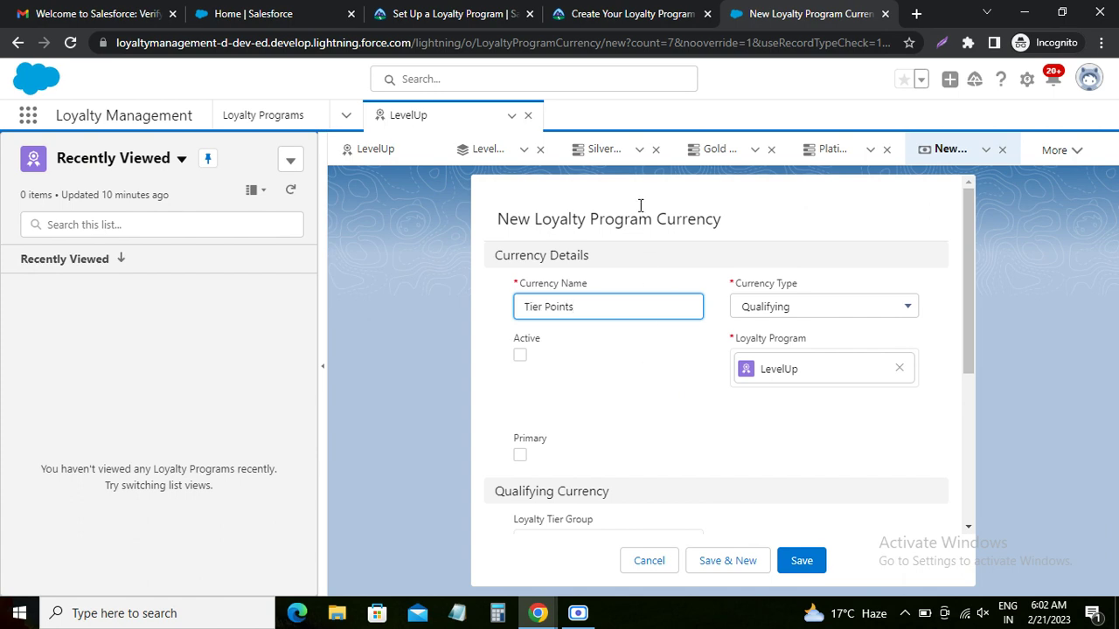
Check the currency type and status in Trailhead, then set Tier Points' Currency Type to Qualifying and make it Active
{"action": "left_click", "coordinate": [620, 14]}
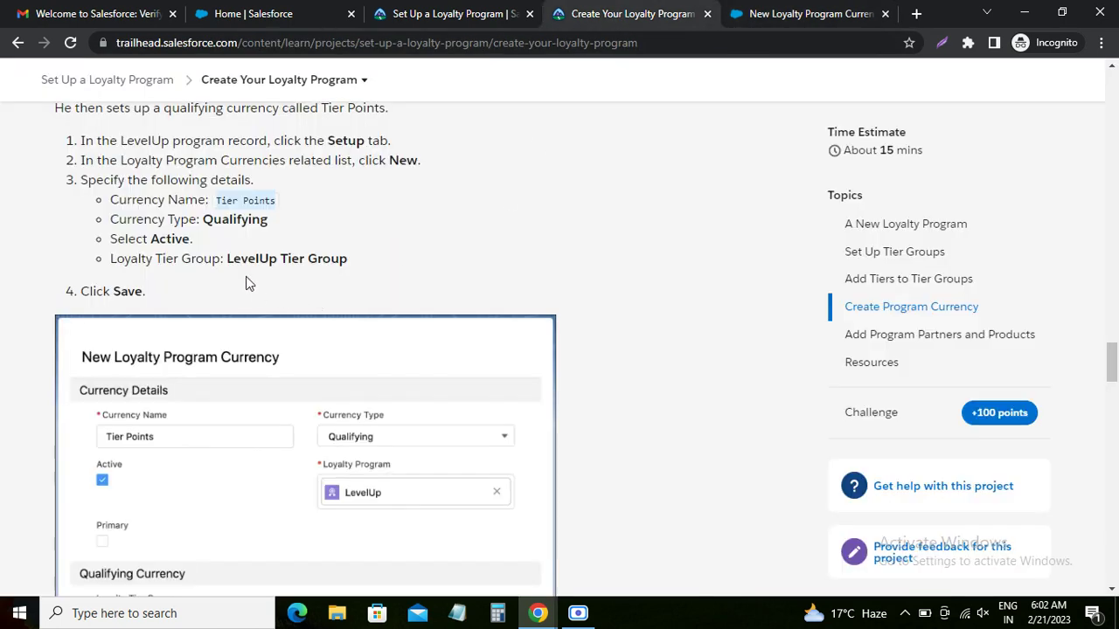
{"action": "double_click", "coordinate": [243, 220]}
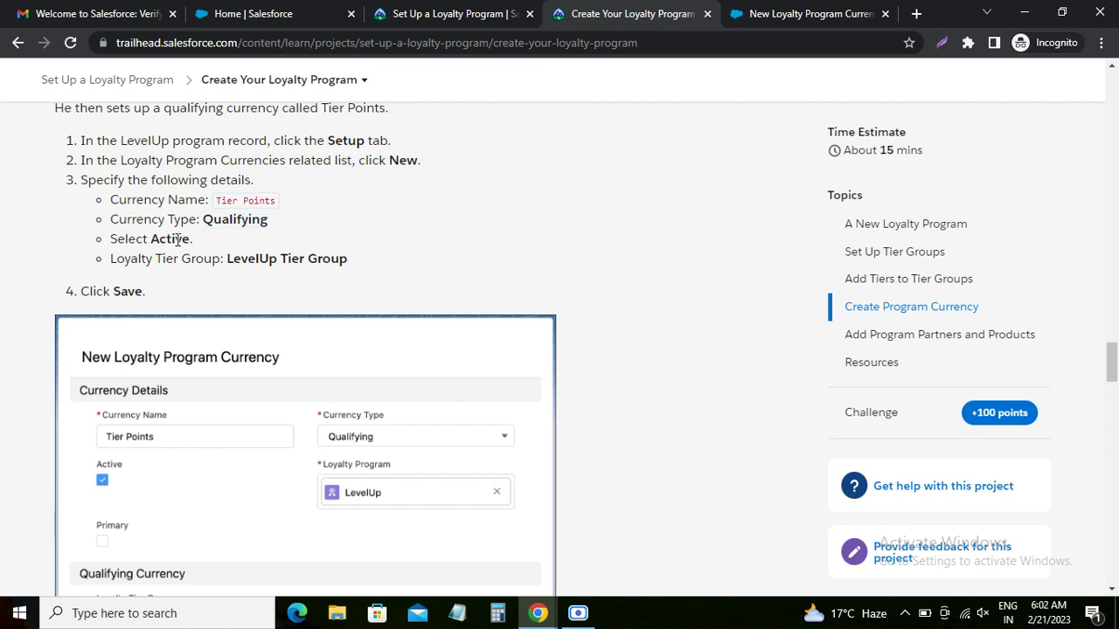
{"action": "double_click", "coordinate": [179, 240]}
{"action": "left_click", "coordinate": [753, 14]}
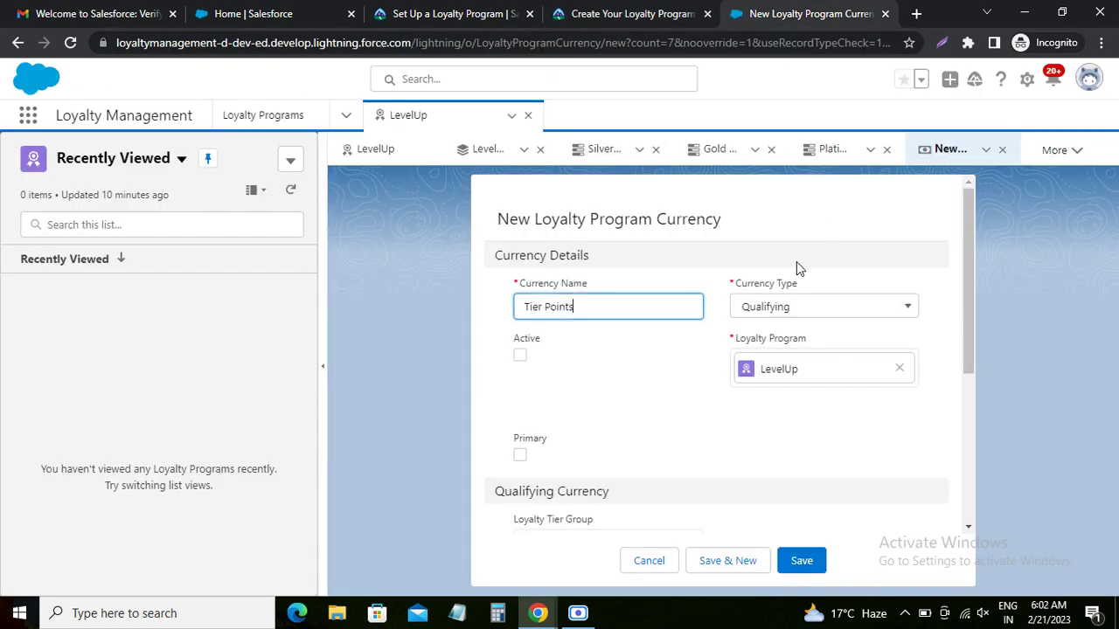
{"action": "left_click", "coordinate": [778, 315]}
{"action": "left_click", "coordinate": [781, 367]}
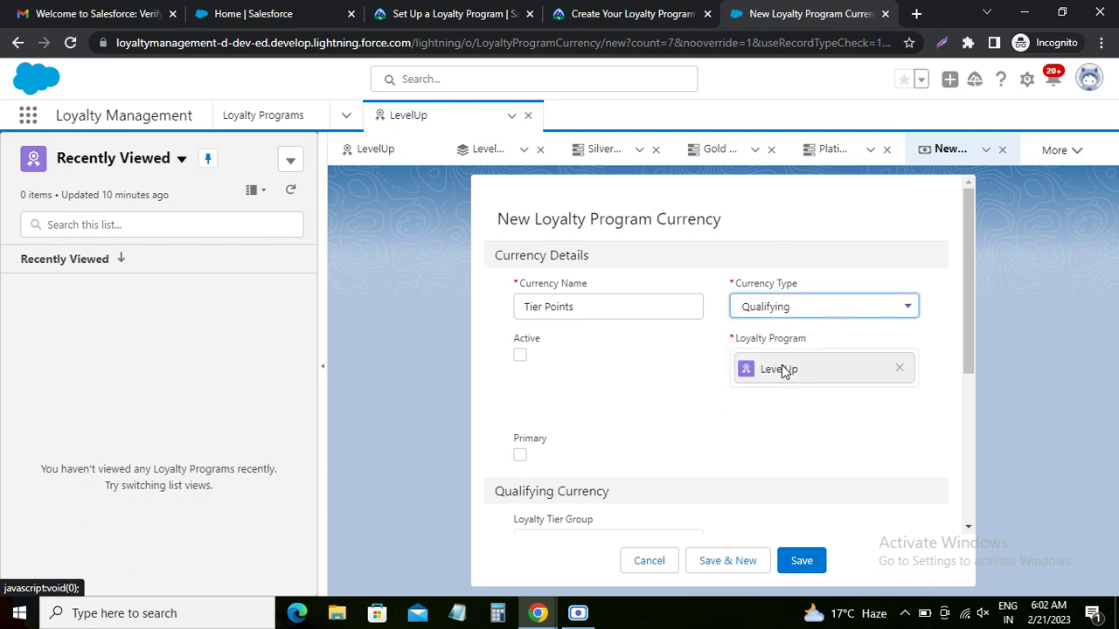
{"action": "left_click", "coordinate": [520, 355]}
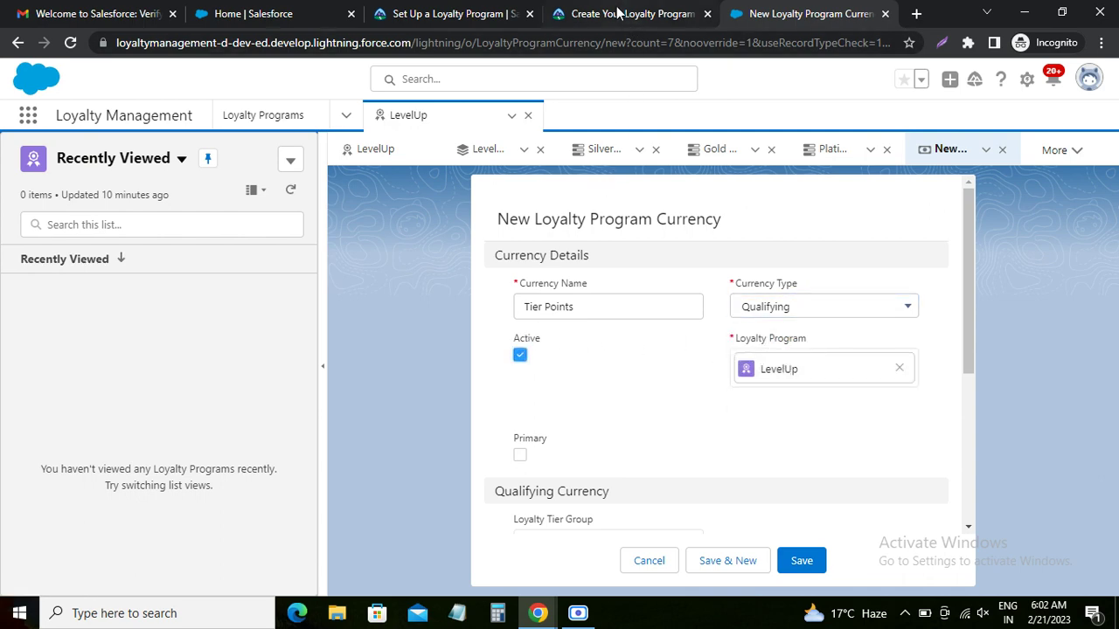
Look up the Loyalty Tier Group for Tier Points in Trailhead and compare the instructions with the new currency form
{"action": "left_click", "coordinate": [620, 14]}
{"action": "left_click_drag", "start_coordinate": [226, 259], "coordinate": [355, 259]}
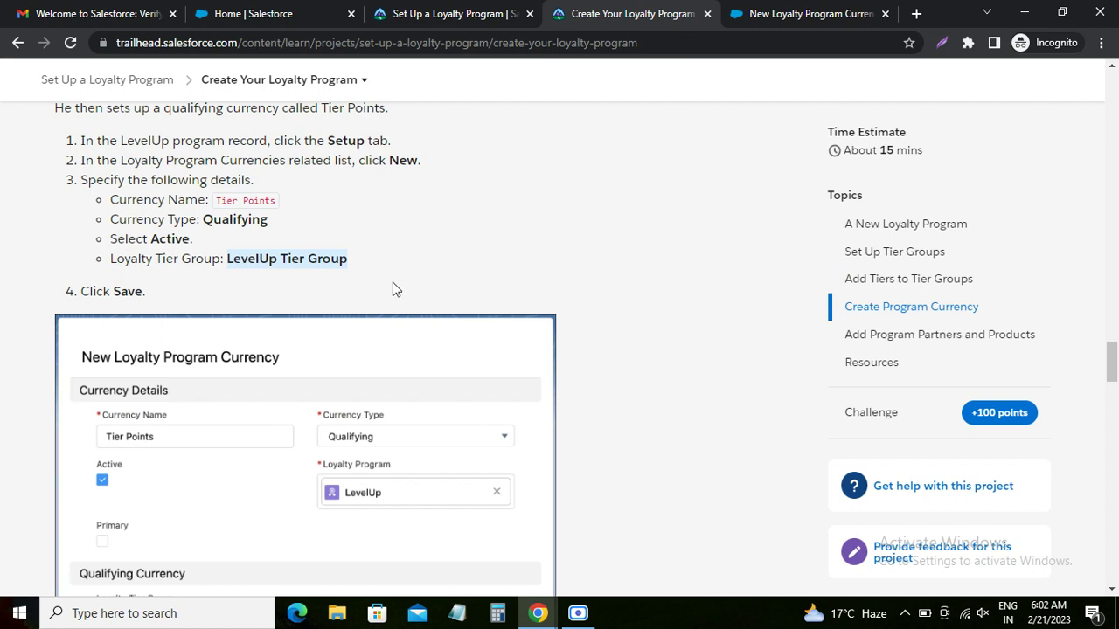
{"action": "scroll", "coordinate": [394, 258], "scroll_direction": "up", "scroll_amount": 4}
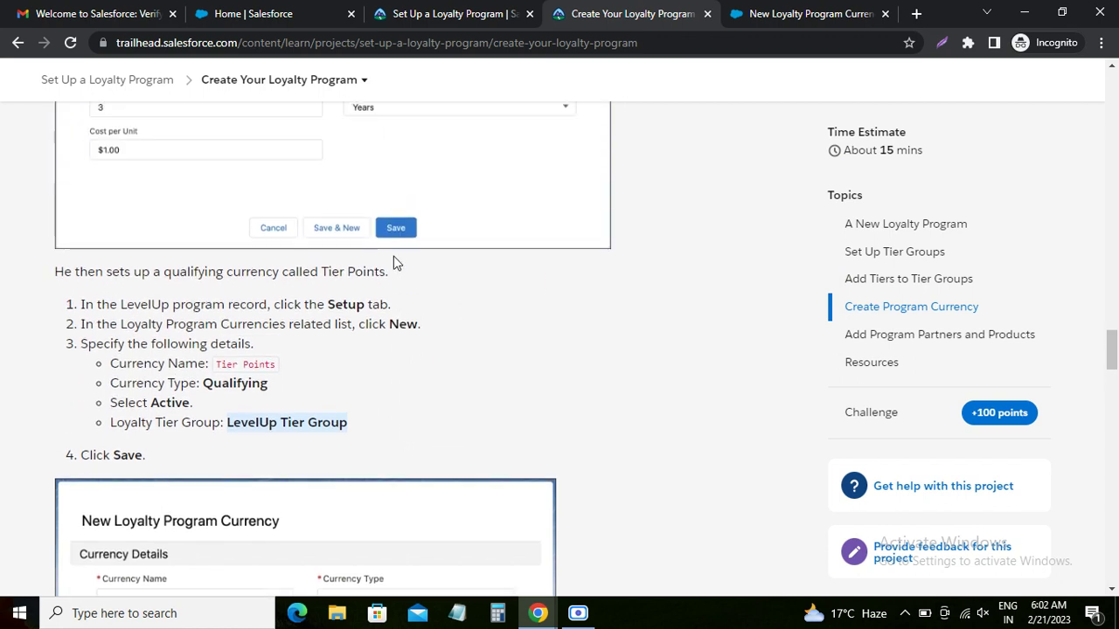
{"action": "scroll", "coordinate": [393, 263], "scroll_direction": "up", "scroll_amount": 1}
{"action": "scroll", "coordinate": [393, 262], "scroll_direction": "up", "scroll_amount": 5}
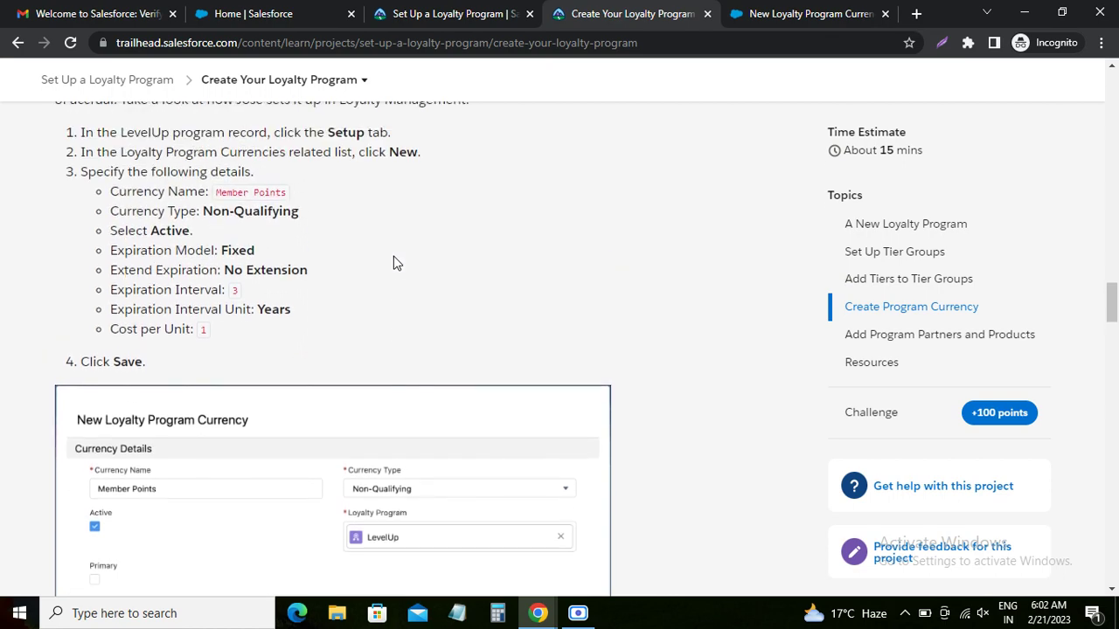
{"action": "scroll", "coordinate": [393, 263], "scroll_direction": "down", "scroll_amount": 10}
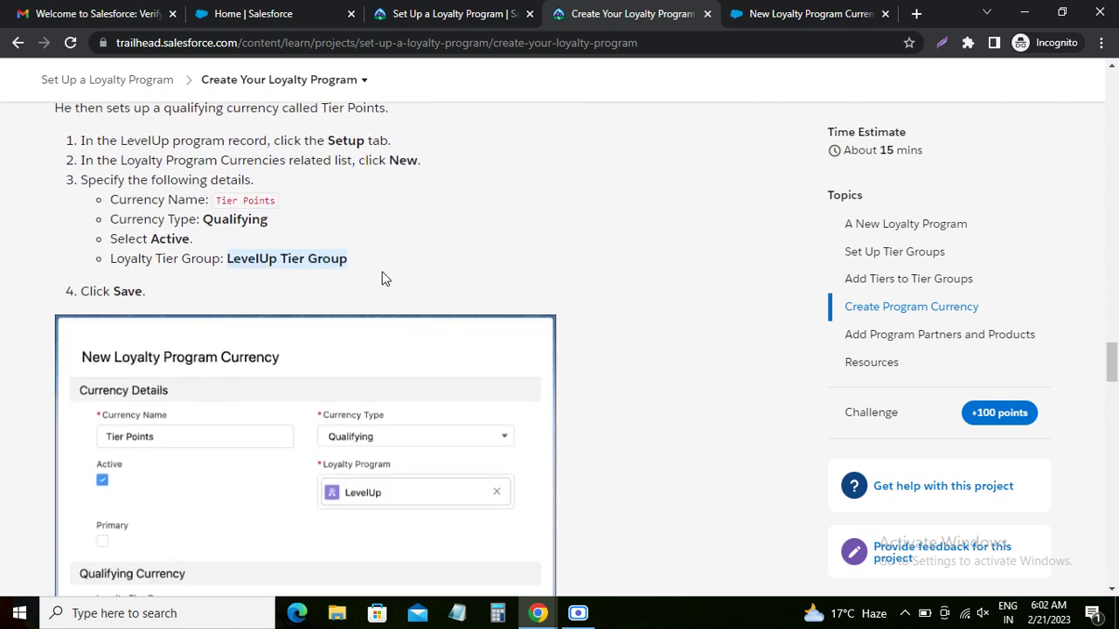
{"action": "left_click", "coordinate": [786, 13]}
{"action": "scroll", "coordinate": [603, 420], "scroll_direction": "down", "scroll_amount": 2}
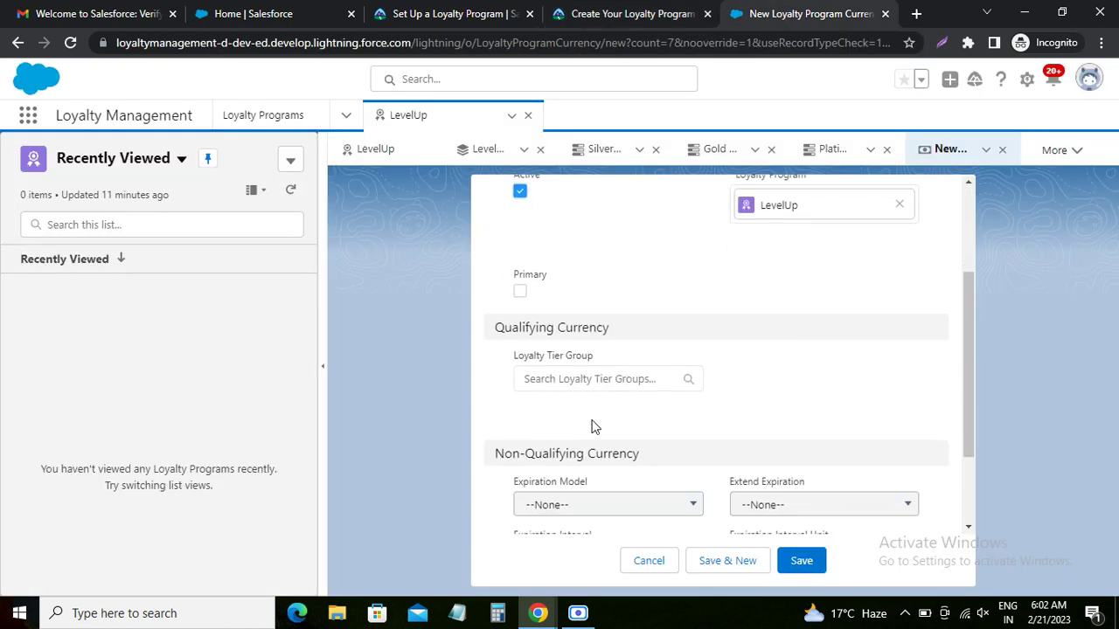
{"action": "scroll", "coordinate": [740, 345], "scroll_direction": "up", "scroll_amount": 2}
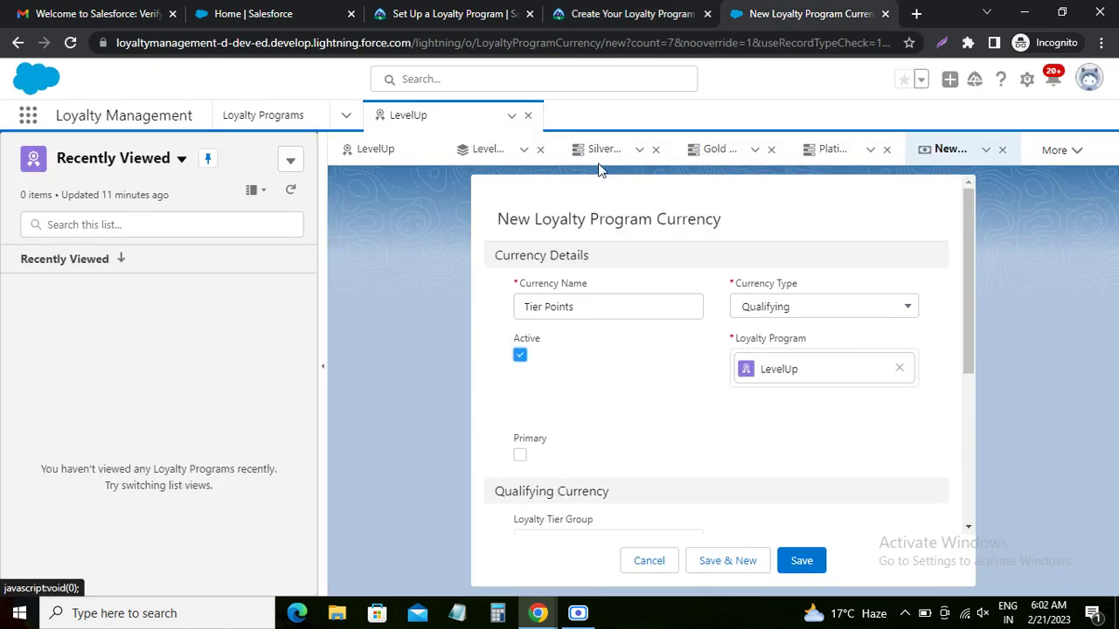
{"action": "left_click", "coordinate": [621, 13]}
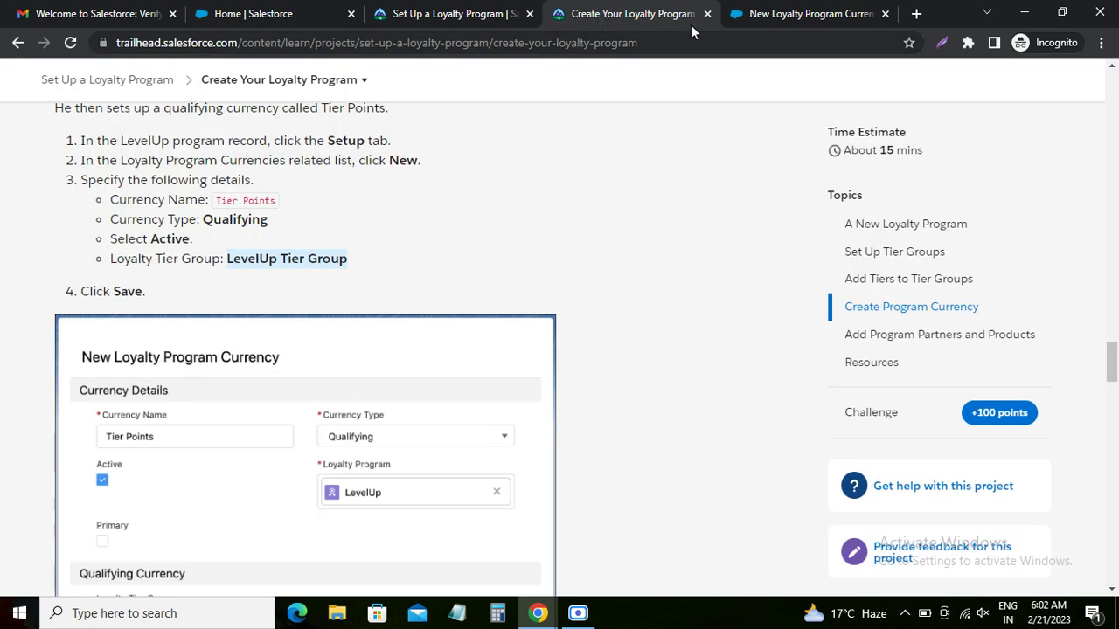
{"action": "left_click", "coordinate": [767, 11]}
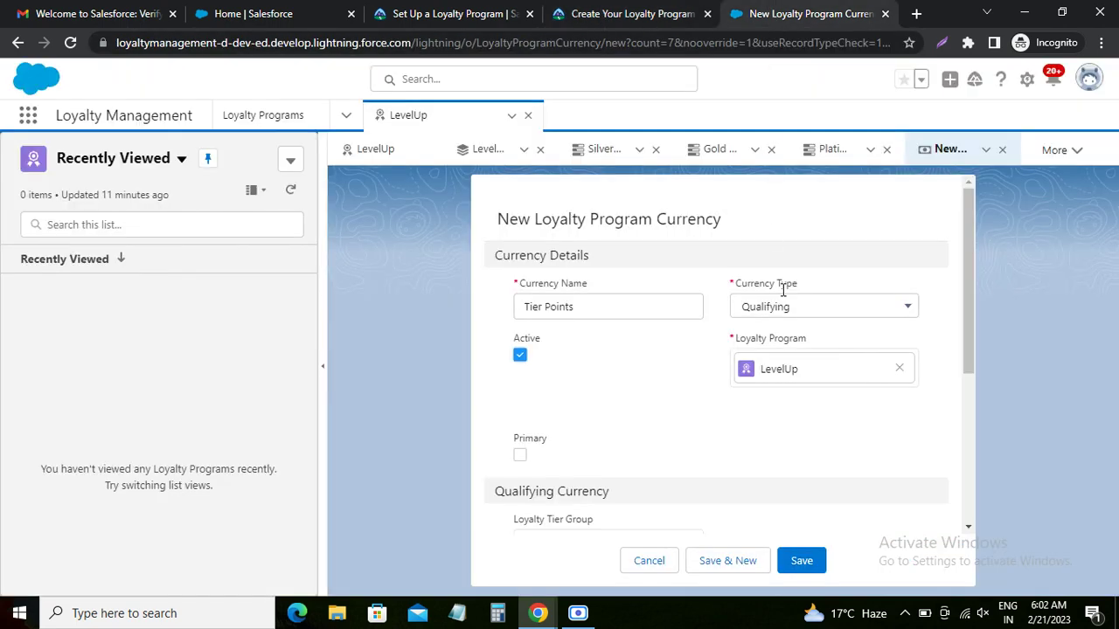
{"action": "left_click", "coordinate": [785, 372]}
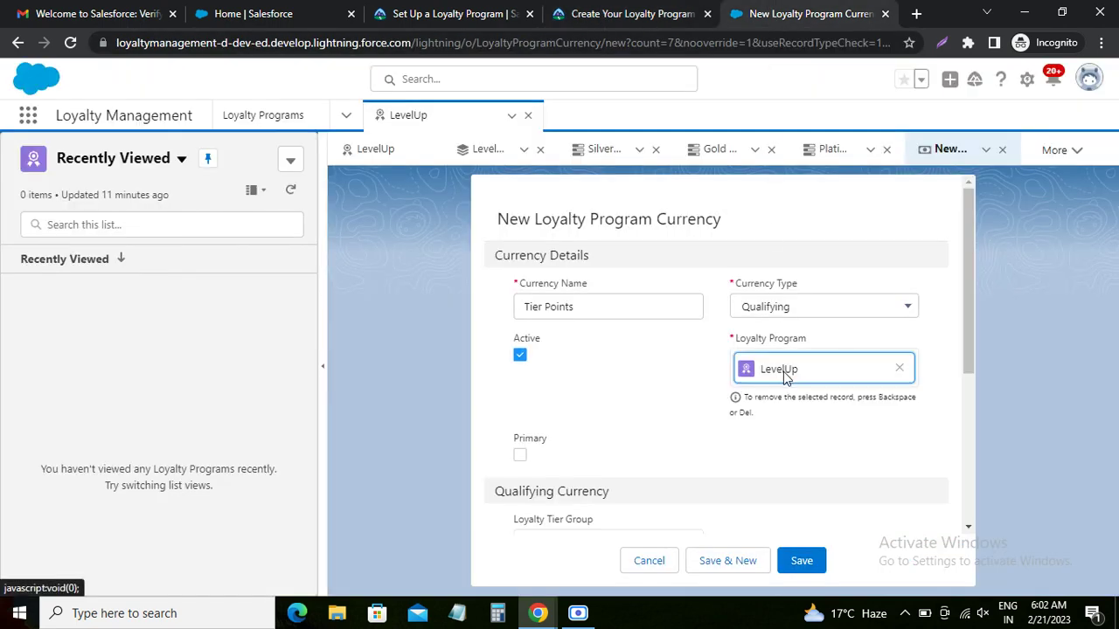
{"action": "left_click", "coordinate": [622, 13]}
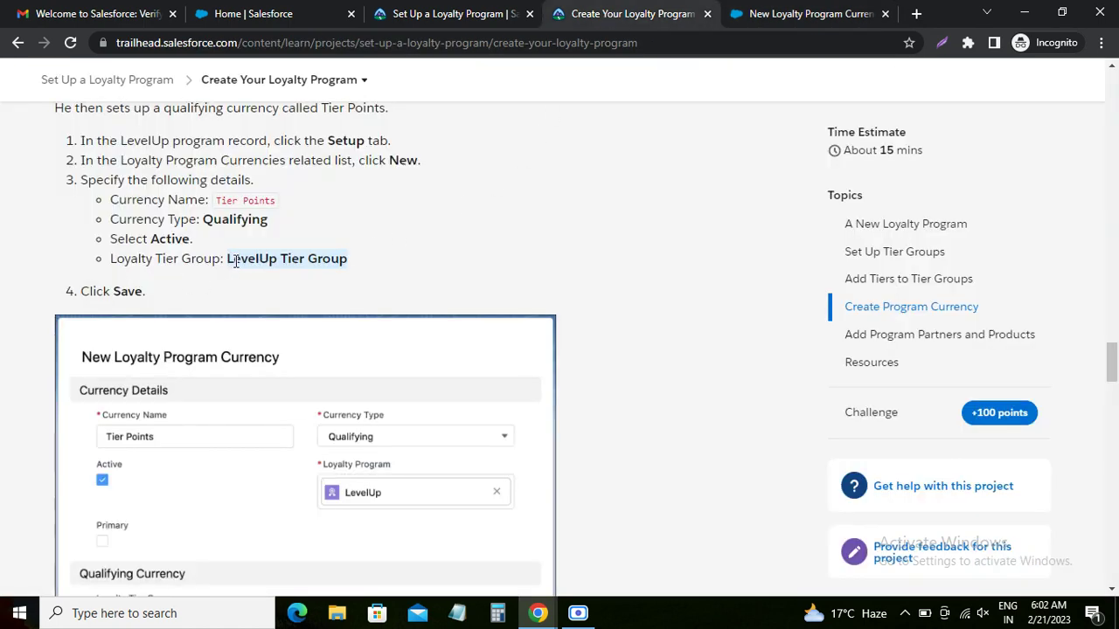
{"action": "left_click", "coordinate": [757, 13]}
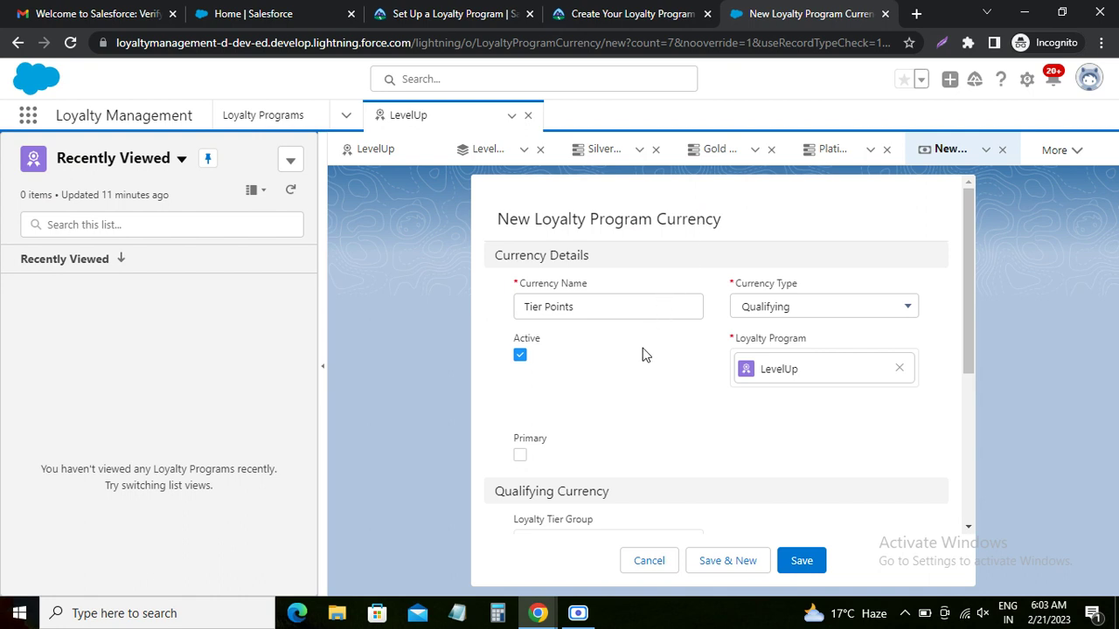
Set the Loyalty Tier Group to LevelUp Tier Group, check Trailhead's final instruction, and save the Tier Points currency
{"action": "scroll", "coordinate": [642, 353], "scroll_direction": "down", "scroll_amount": 3}
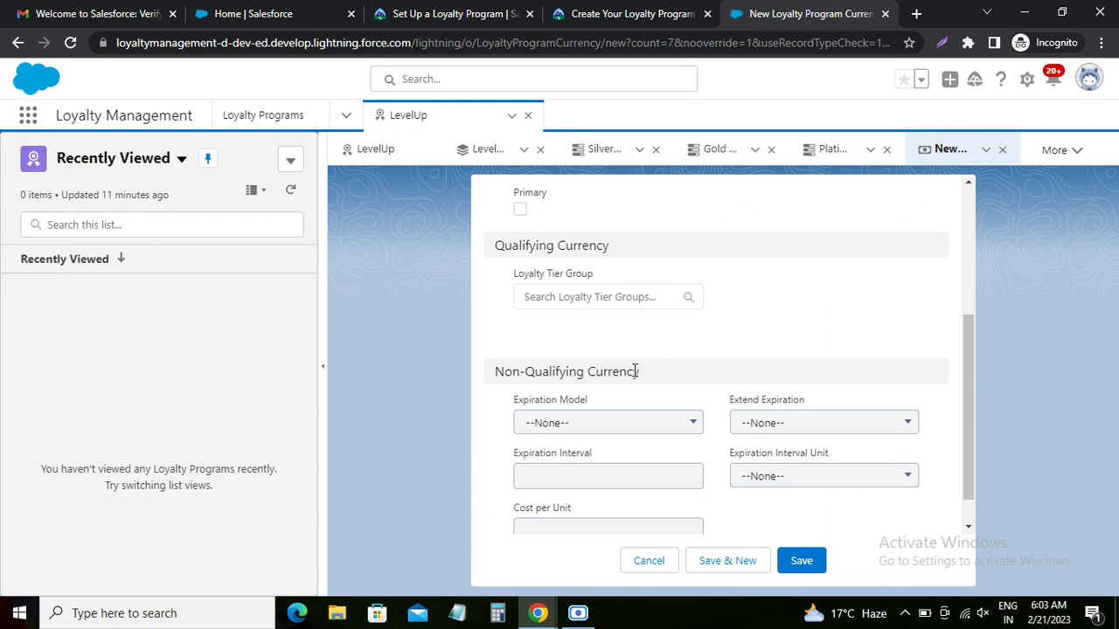
{"action": "left_click", "coordinate": [597, 301]}
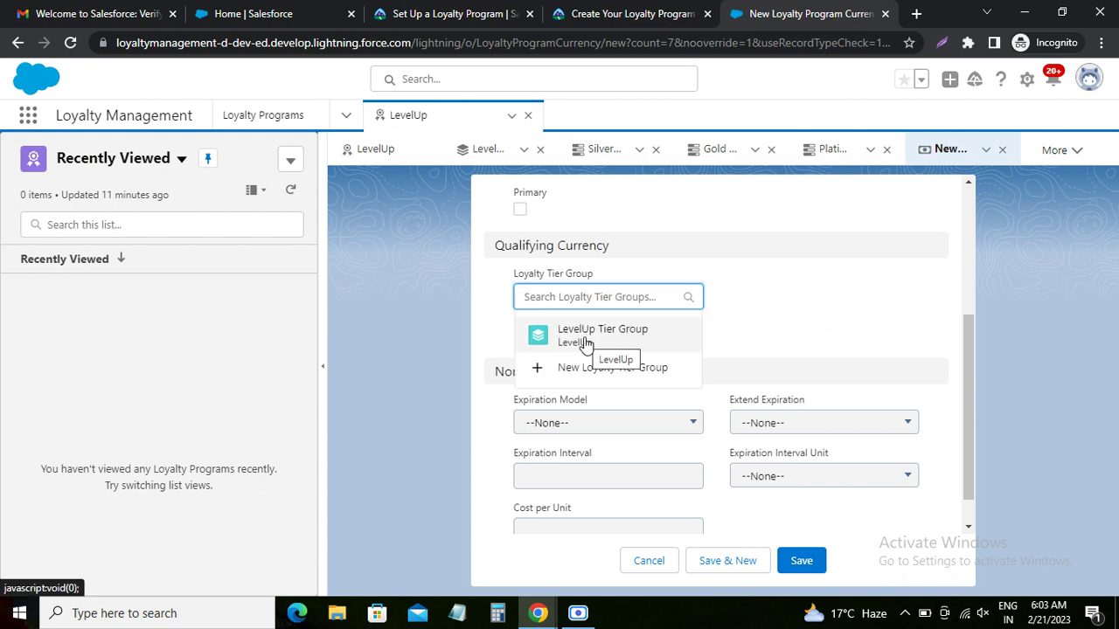
{"action": "left_click", "coordinate": [585, 338]}
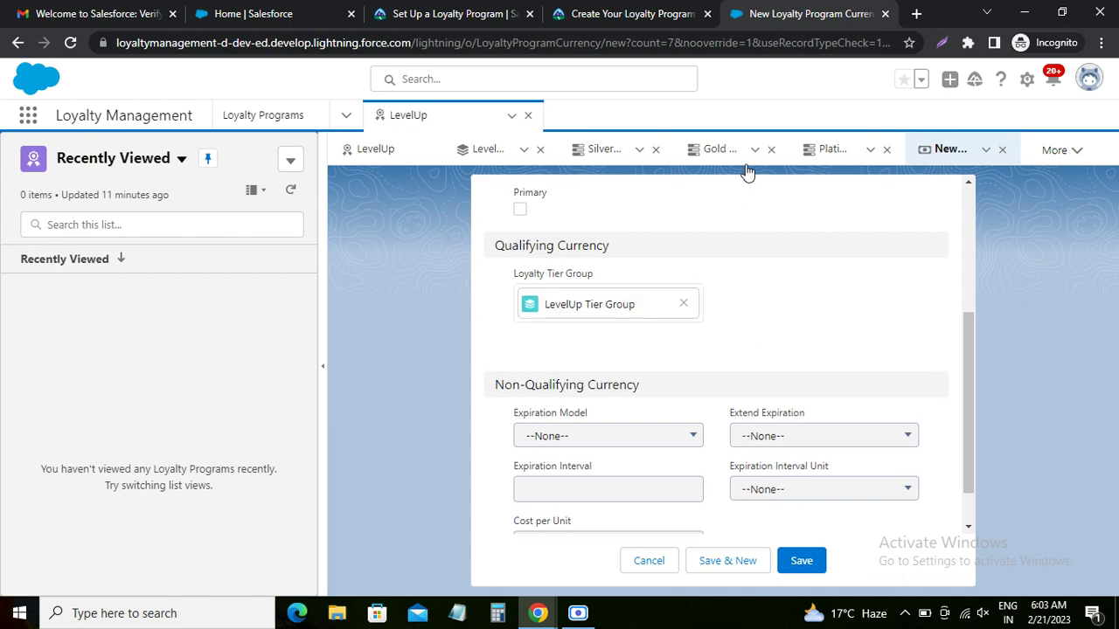
{"action": "left_click", "coordinate": [647, 14]}
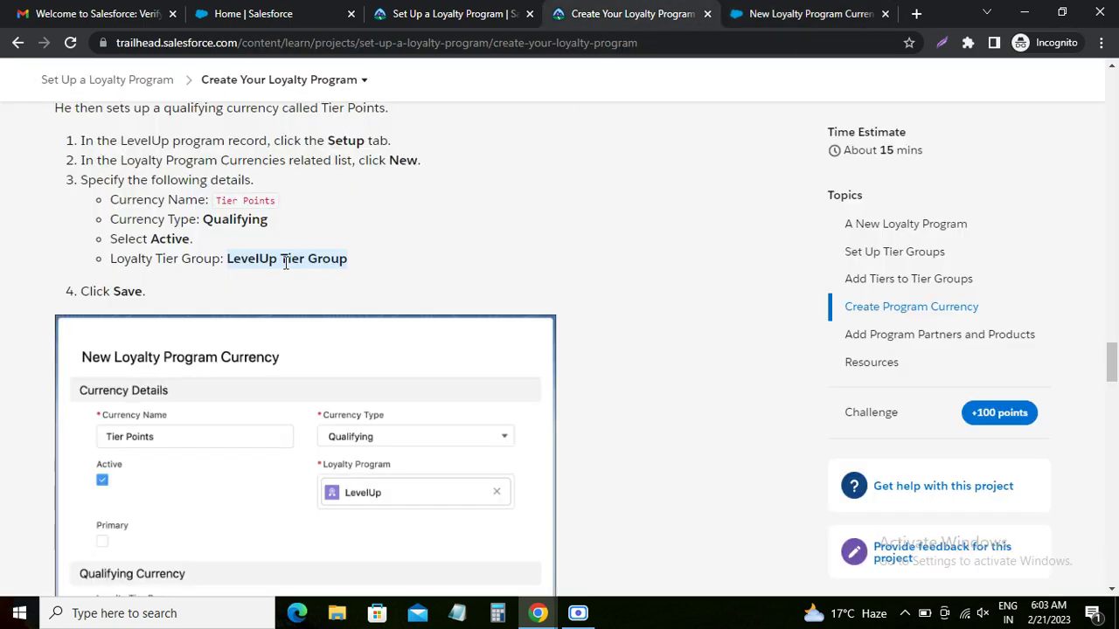
{"action": "double_click", "coordinate": [129, 292]}
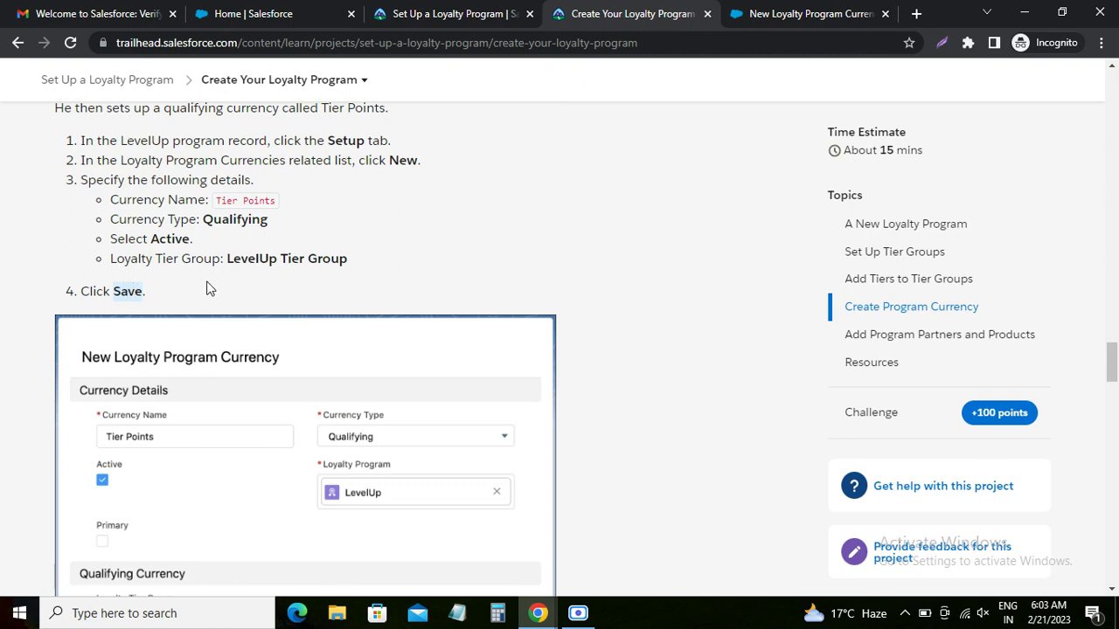
{"action": "left_click", "coordinate": [769, 18]}
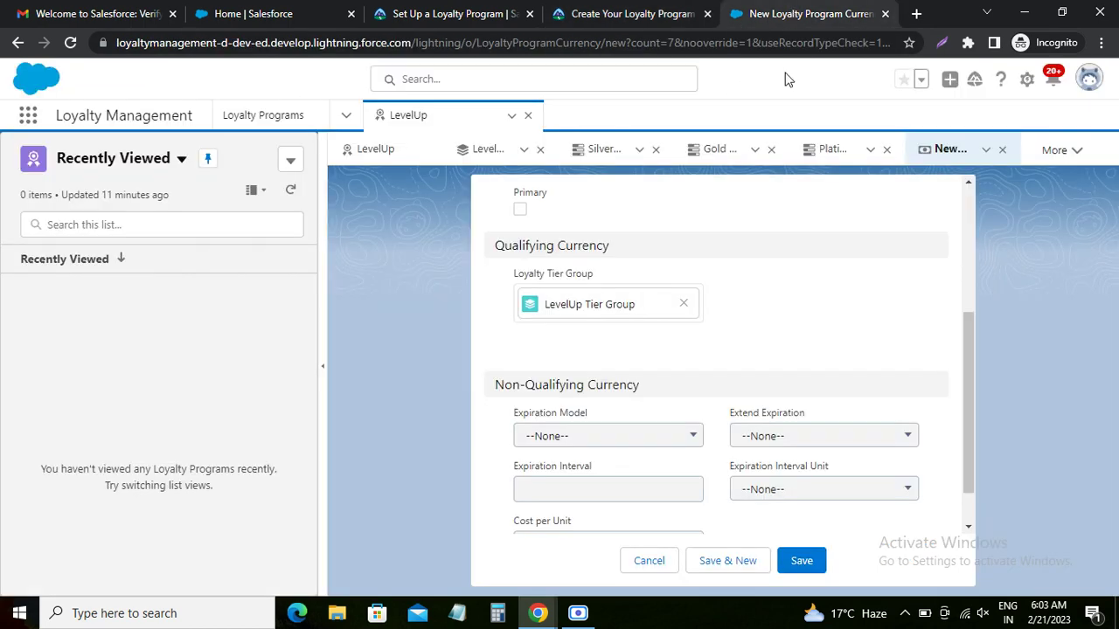
{"action": "left_click", "coordinate": [805, 561]}
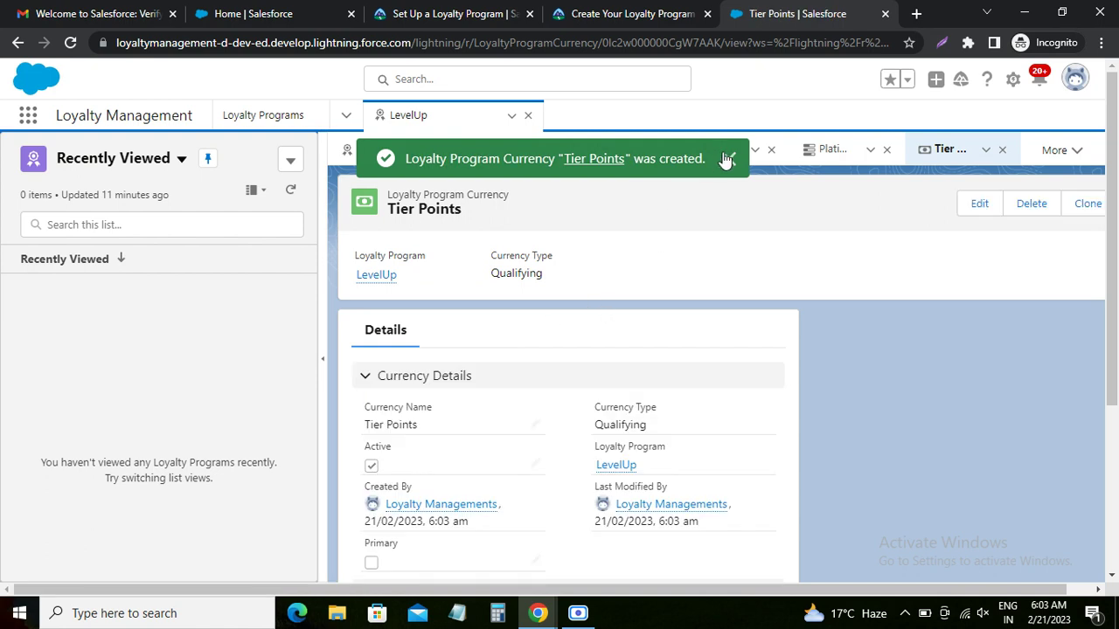
{"action": "left_click", "coordinate": [729, 159]}
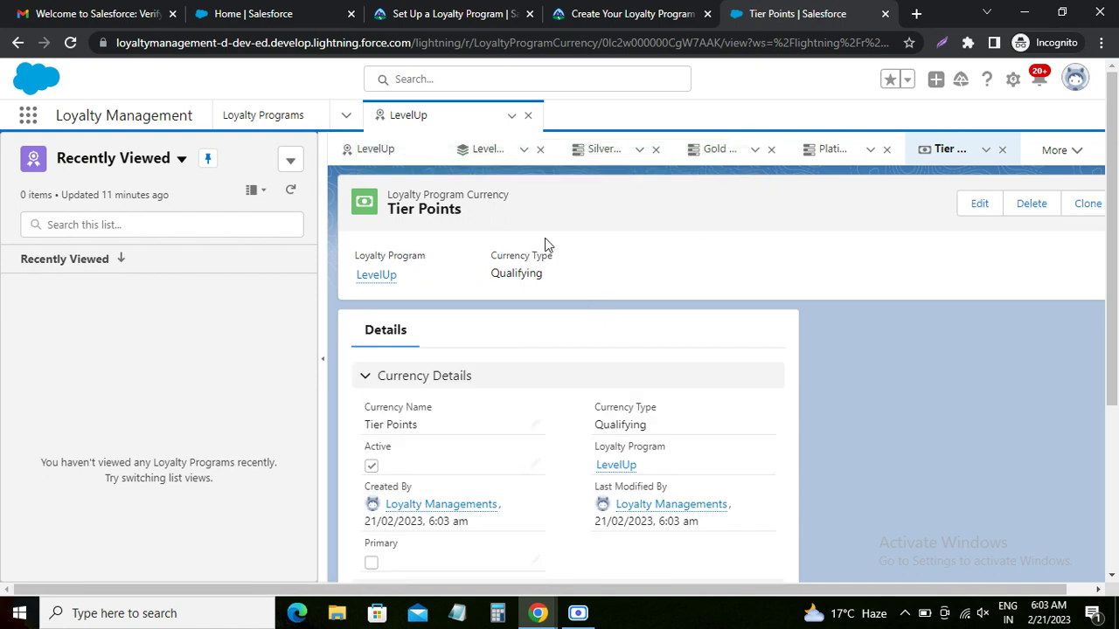
Review Trailhead's Add Program Partners and Products instructions, then start a new loyalty program partner in the LevelUp program
{"action": "left_click", "coordinate": [467, 13]}
{"action": "left_click", "coordinate": [581, 13]}
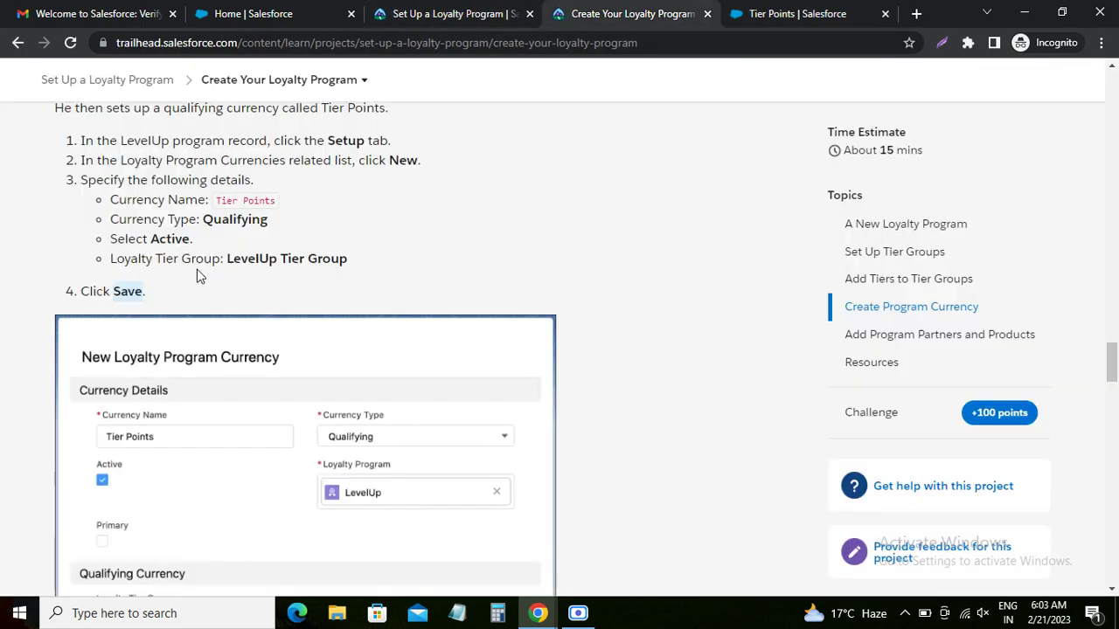
{"action": "scroll", "coordinate": [163, 305], "scroll_direction": "down", "scroll_amount": 8}
{"action": "scroll", "coordinate": [163, 305], "scroll_direction": "down", "scroll_amount": 1}
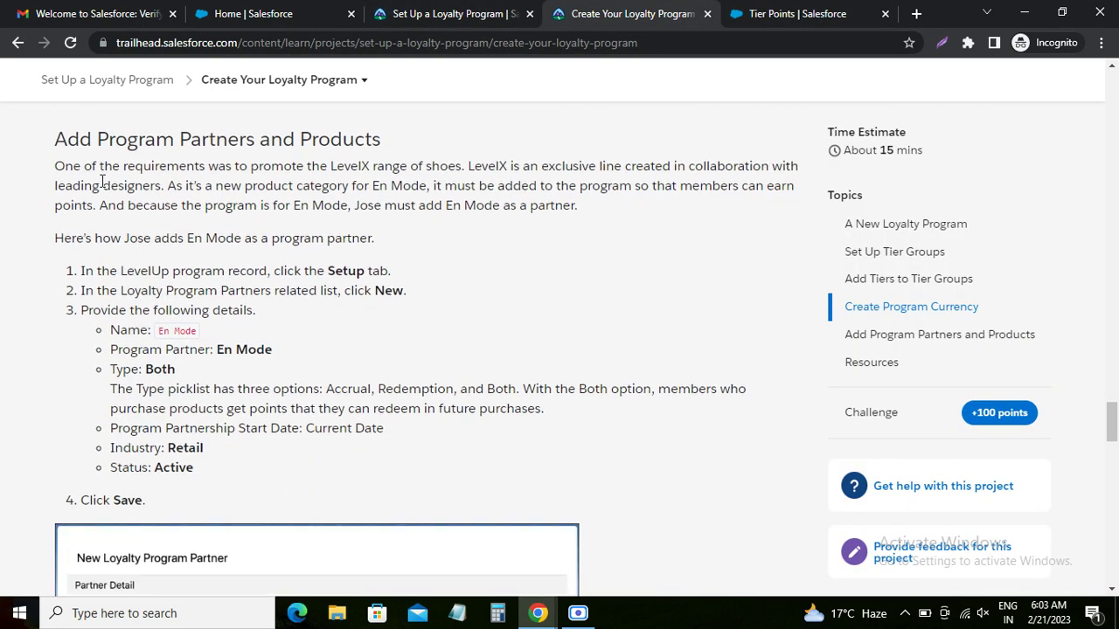
{"action": "left_click_drag", "start_coordinate": [57, 139], "coordinate": [387, 145]}
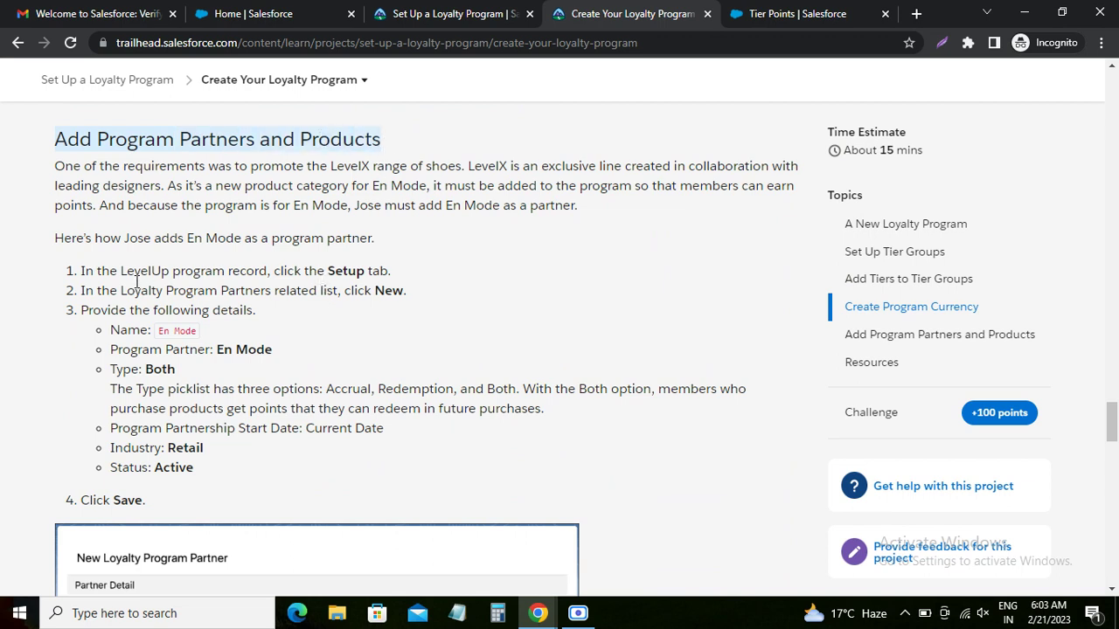
{"action": "double_click", "coordinate": [345, 273]}
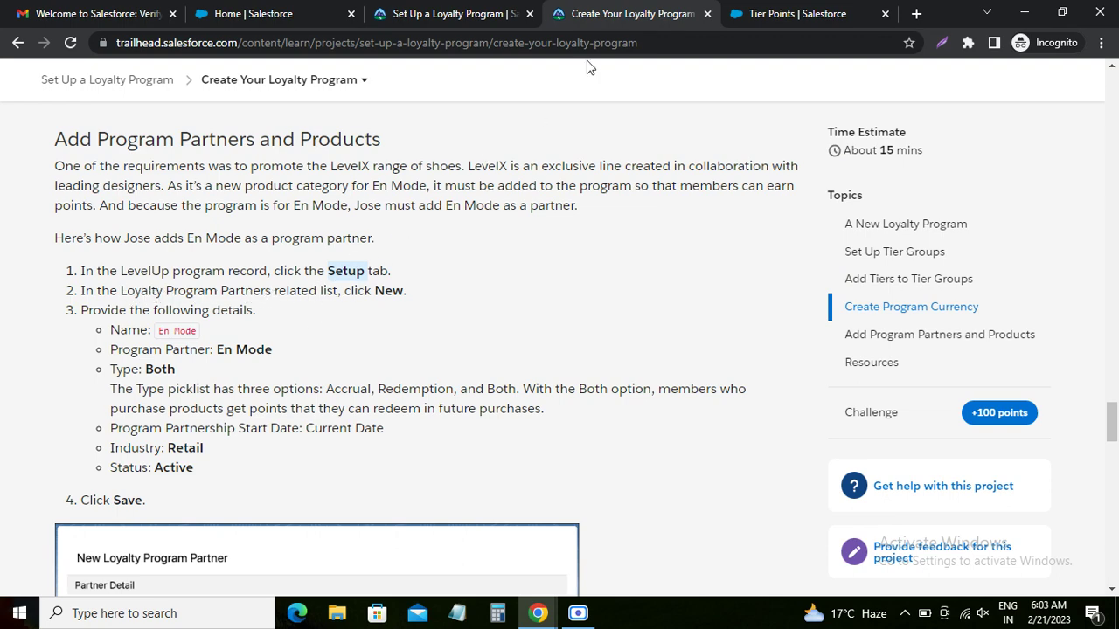
{"action": "left_click", "coordinate": [786, 17]}
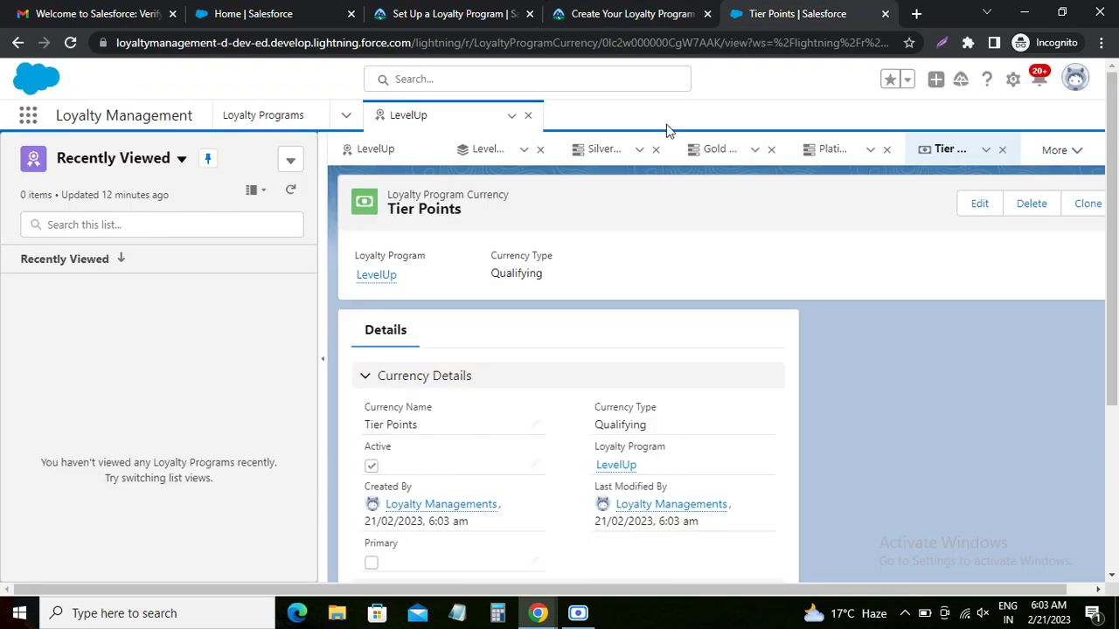
{"action": "left_click", "coordinate": [488, 149]}
{"action": "left_click", "coordinate": [385, 152]}
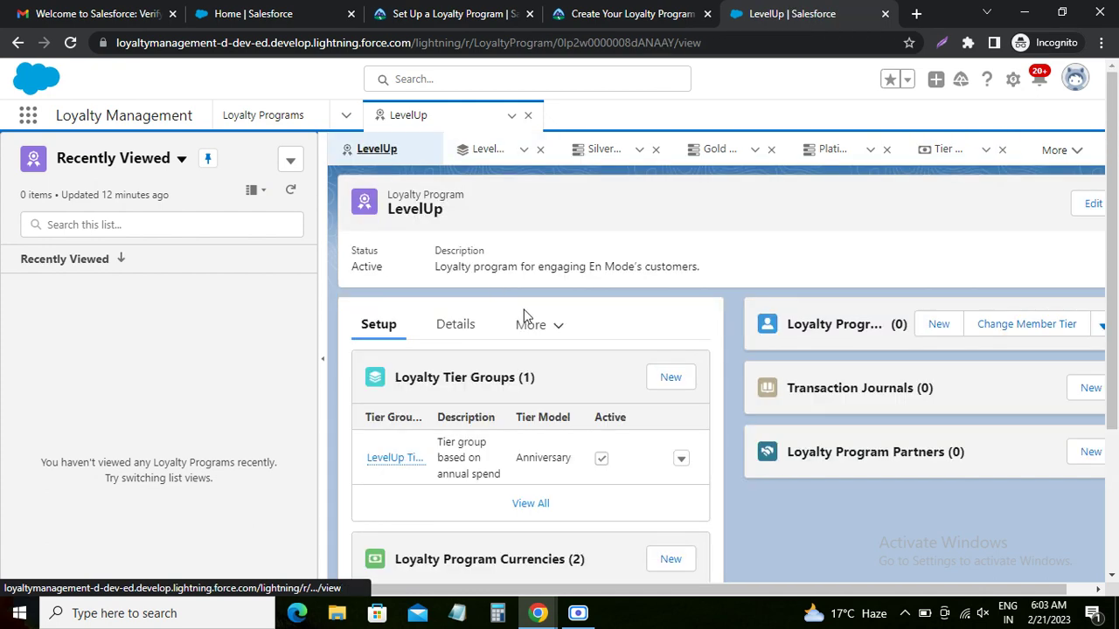
{"action": "scroll", "coordinate": [535, 348], "scroll_direction": "down", "scroll_amount": 3}
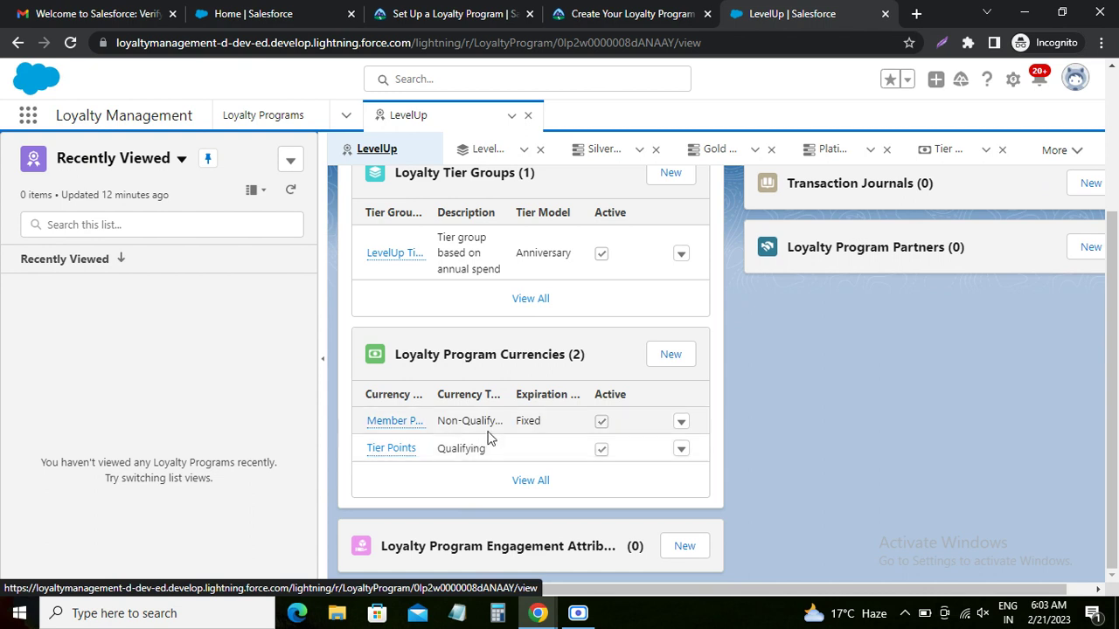
{"action": "left_click", "coordinate": [1090, 248]}
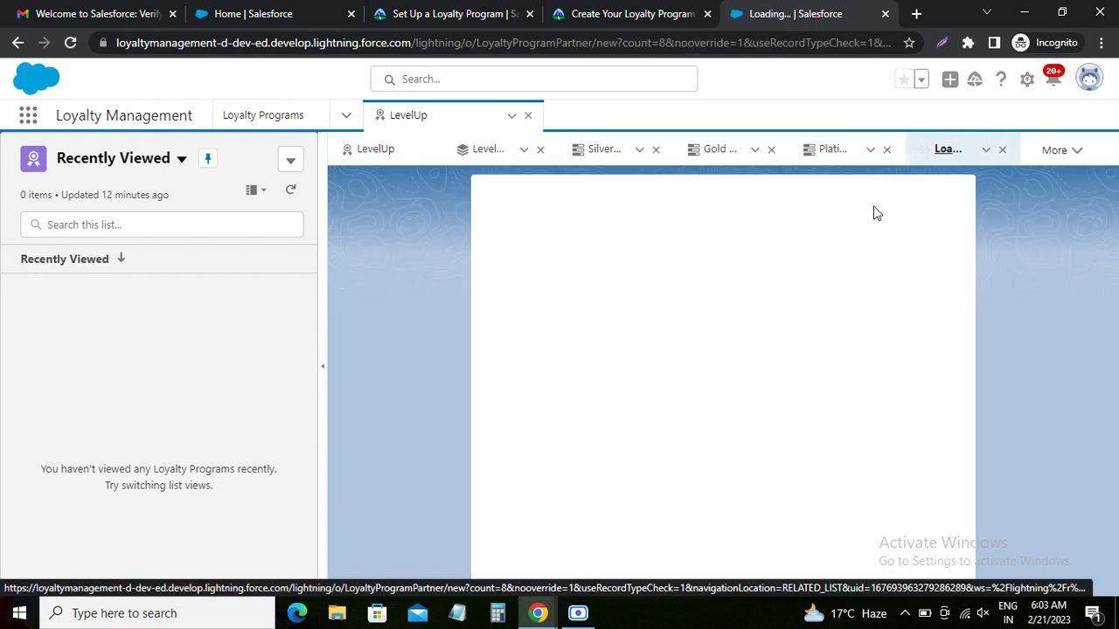
Copy the partner name from Trailhead and name the new loyalty program partner En Mode
{"action": "left_click", "coordinate": [581, 17]}
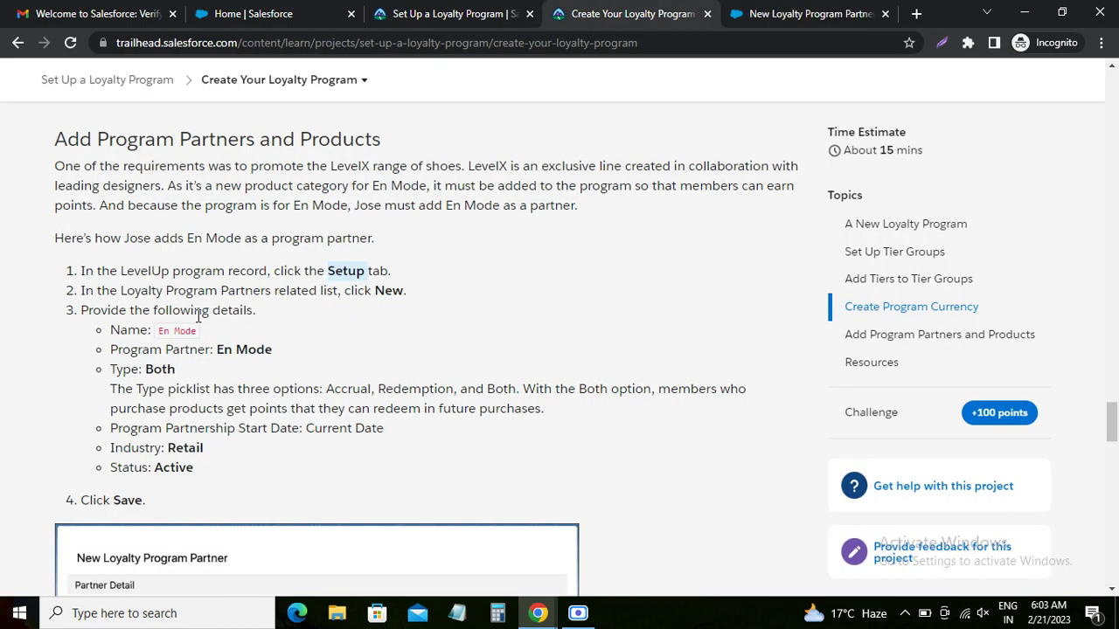
{"action": "left_click_drag", "start_coordinate": [160, 332], "coordinate": [199, 332]}
{"action": "key", "text": "ctrl+c"}
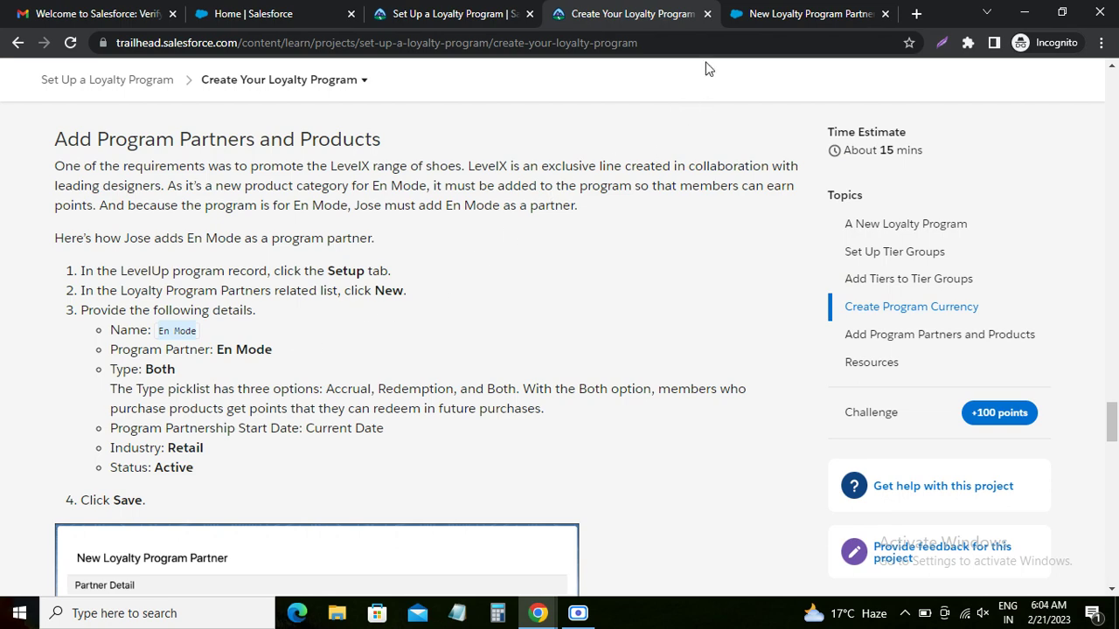
{"action": "left_click", "coordinate": [745, 26]}
{"action": "key", "text": "ctrl+v"}
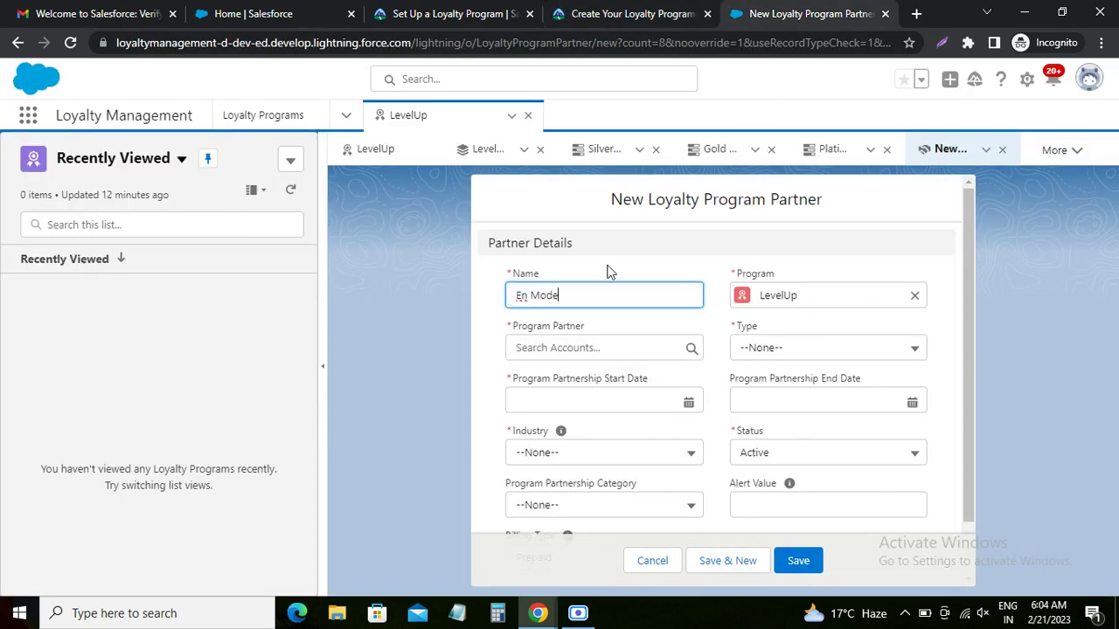
Look up the program partner and type in Trailhead, then set the Program Partner to the En Mode account
{"action": "left_click", "coordinate": [658, 122]}
{"action": "left_click", "coordinate": [661, 16]}
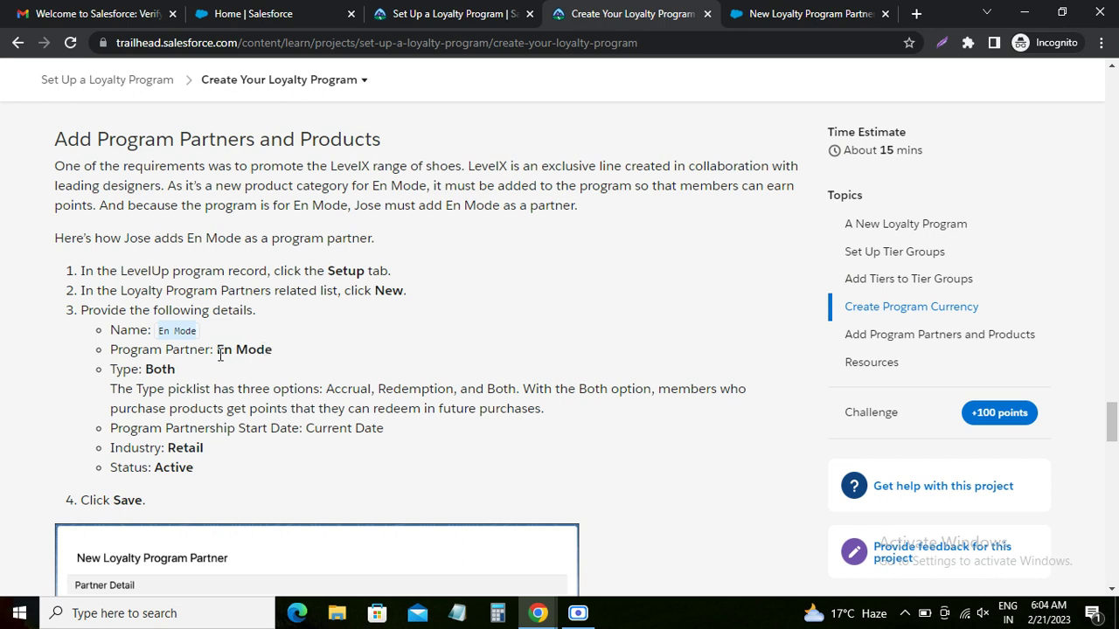
{"action": "left_click_drag", "start_coordinate": [218, 350], "coordinate": [272, 351]}
{"action": "key", "text": "ctrl+c"}
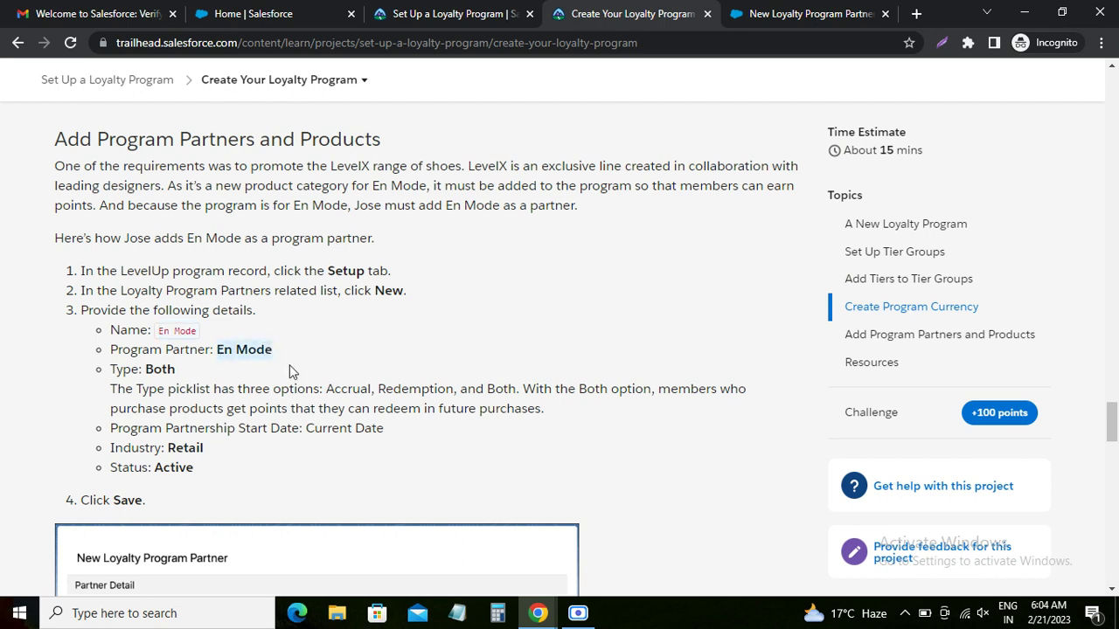
{"action": "double_click", "coordinate": [160, 369]}
{"action": "left_click", "coordinate": [763, 19]}
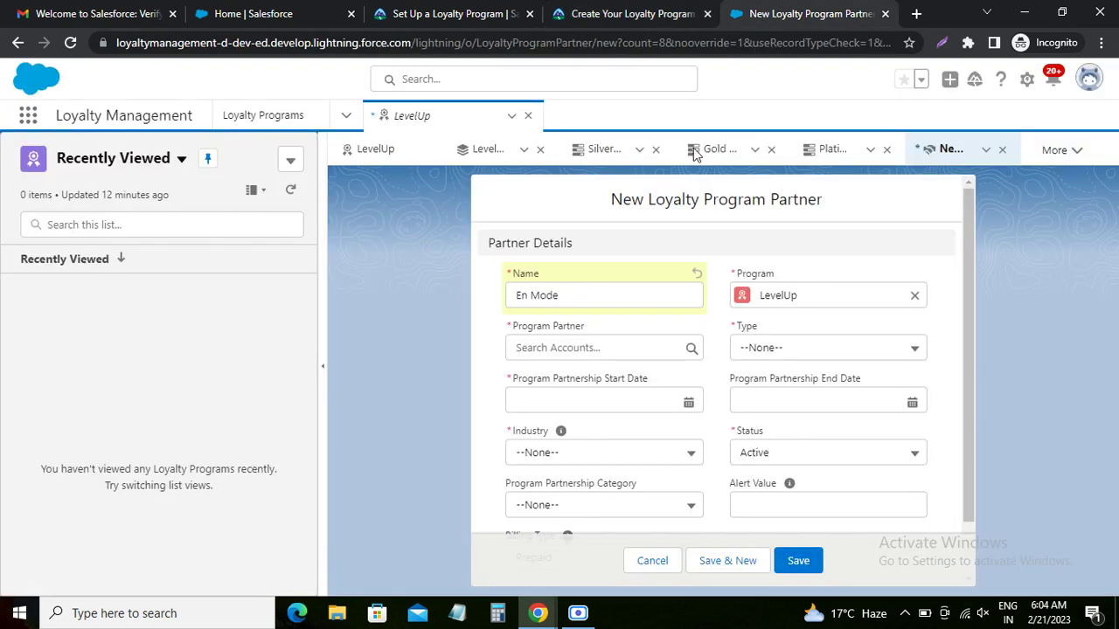
{"action": "left_click", "coordinate": [594, 350]}
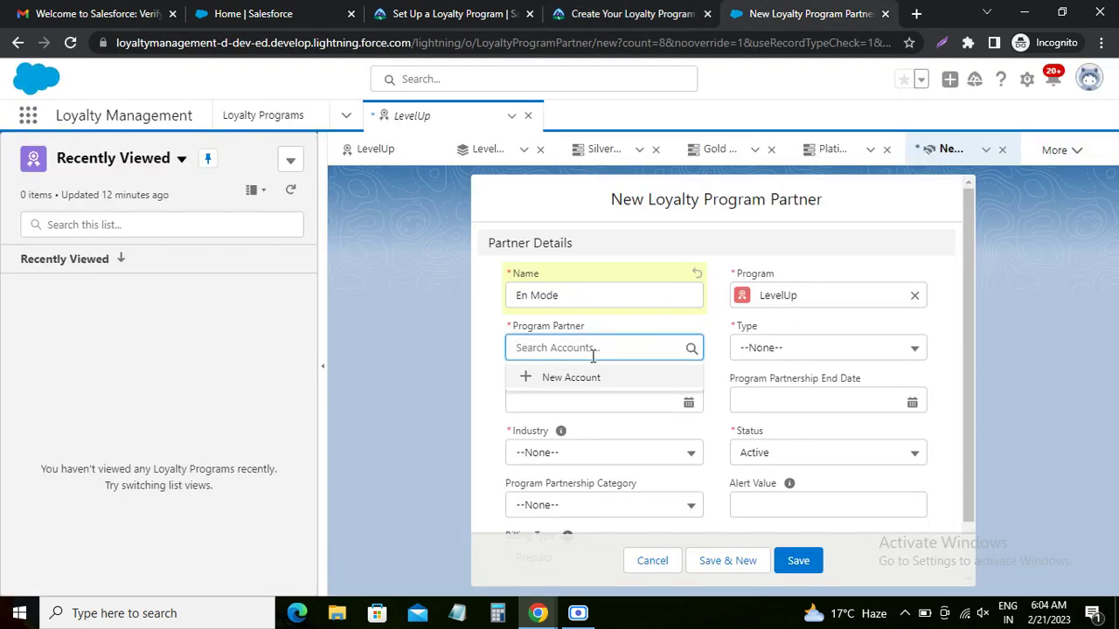
{"action": "key", "text": "ctrl+v"}
{"action": "left_click", "coordinate": [557, 404]}
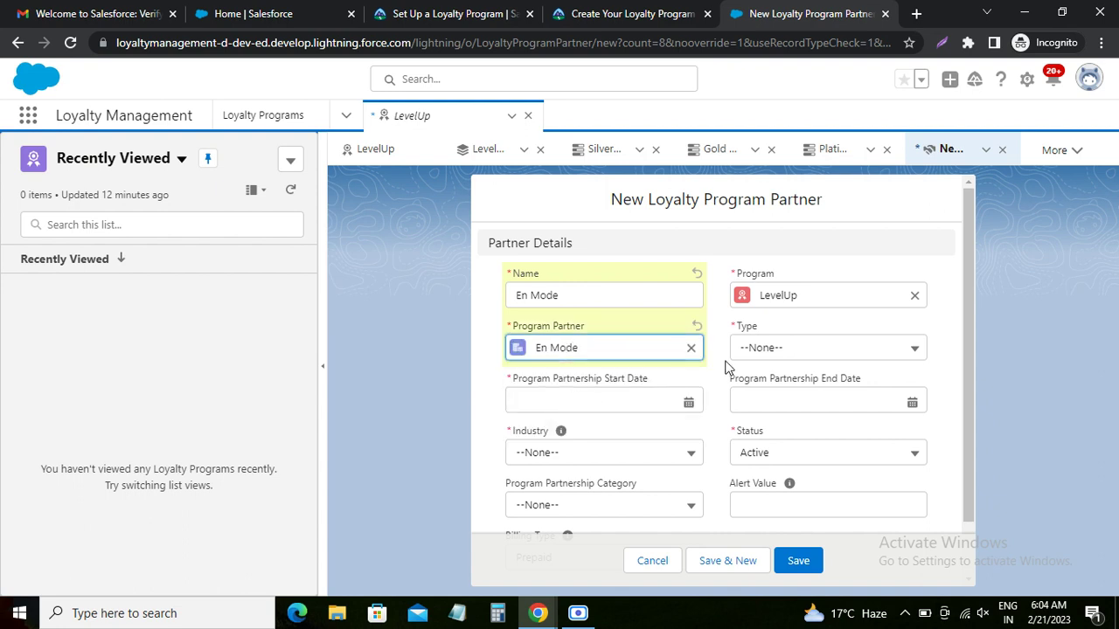
Recheck the partner type in Trailhead and set the En Mode partner's Type to Both
{"action": "left_click", "coordinate": [626, 14]}
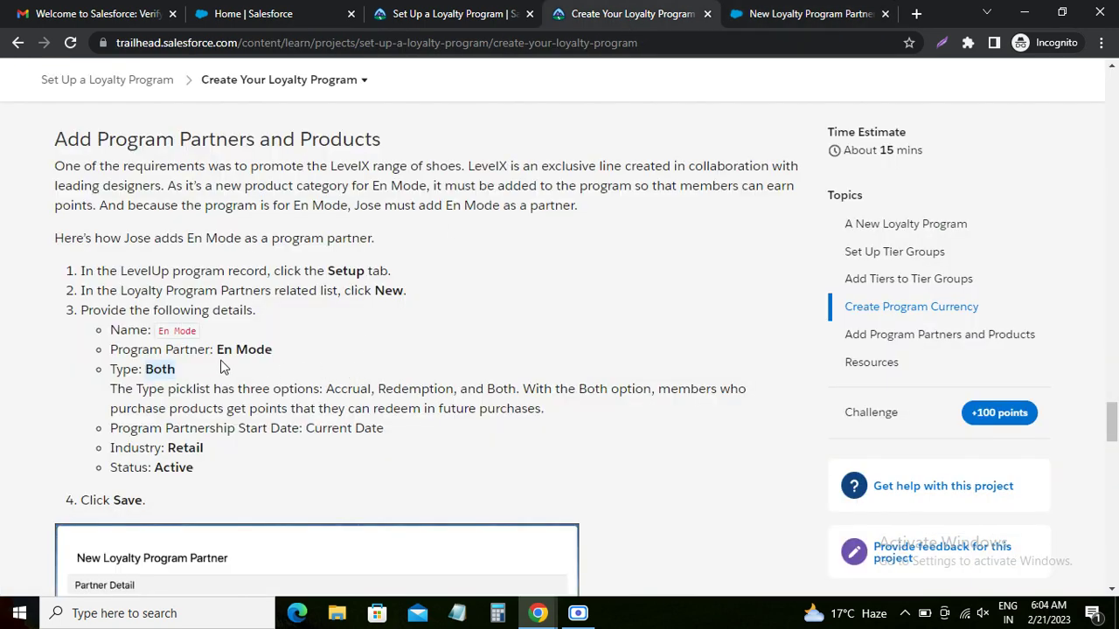
{"action": "left_click", "coordinate": [793, 14]}
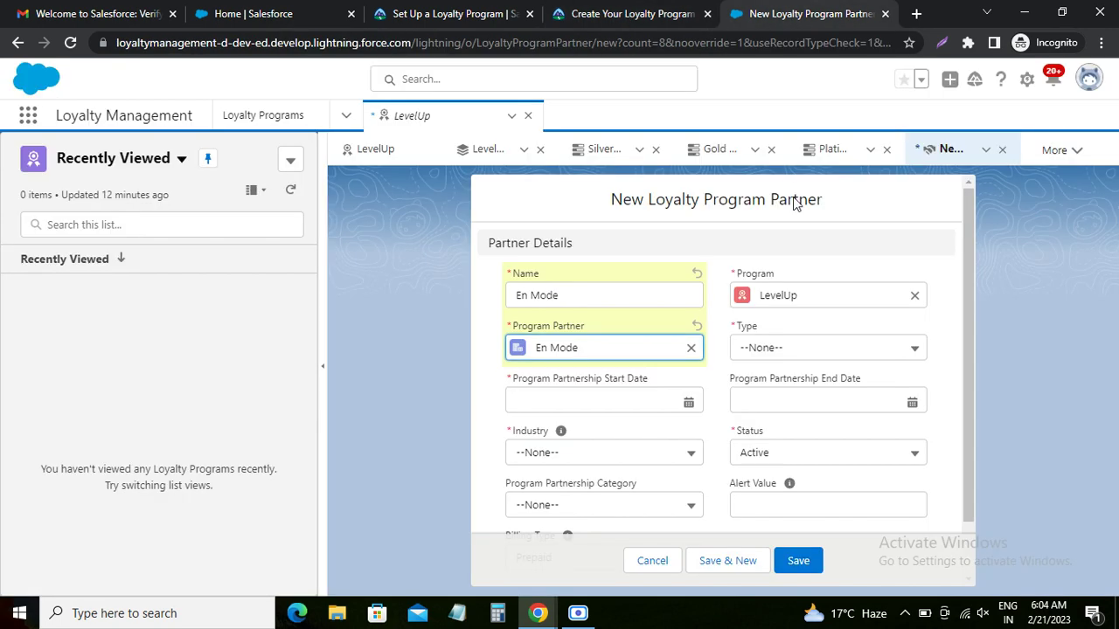
{"action": "left_click", "coordinate": [784, 356]}
{"action": "left_click", "coordinate": [772, 318]}
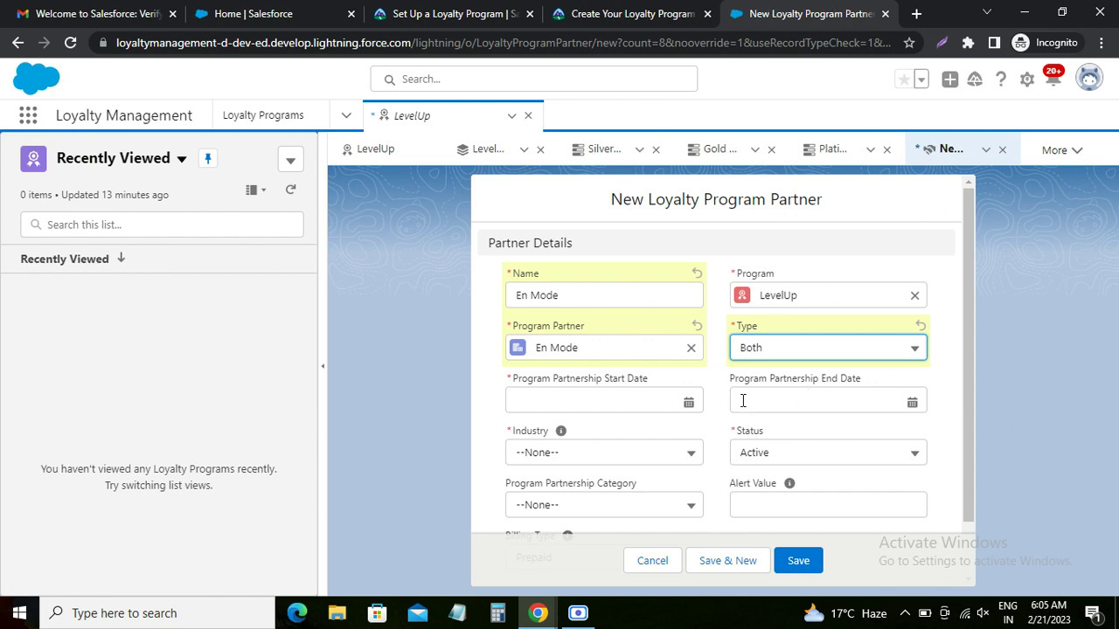
Review the type options and start date in Trailhead, then set the Program Partnership Start Date to 21/02/2023
{"action": "left_click", "coordinate": [644, 14]}
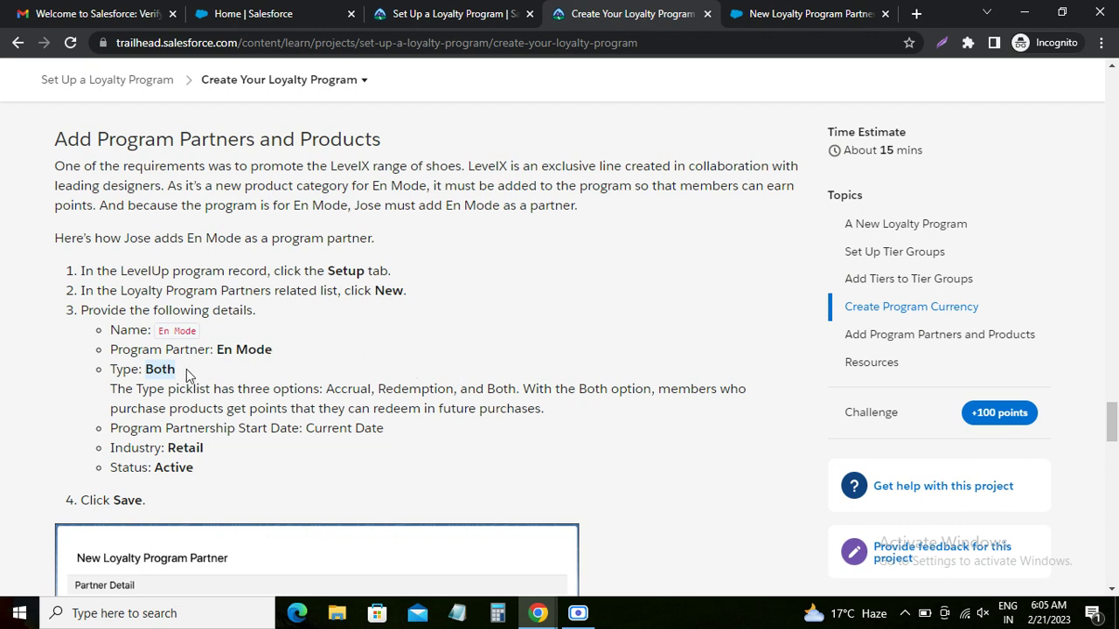
{"action": "scroll", "coordinate": [186, 378], "scroll_direction": "down", "scroll_amount": 1}
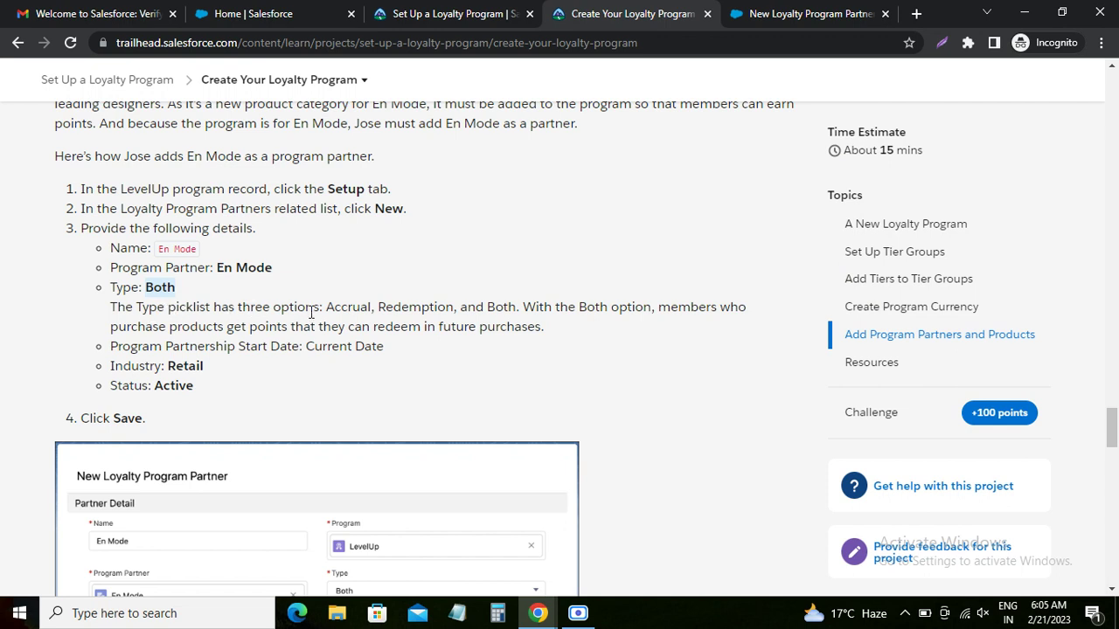
{"action": "left_click_drag", "start_coordinate": [327, 312], "coordinate": [517, 312]}
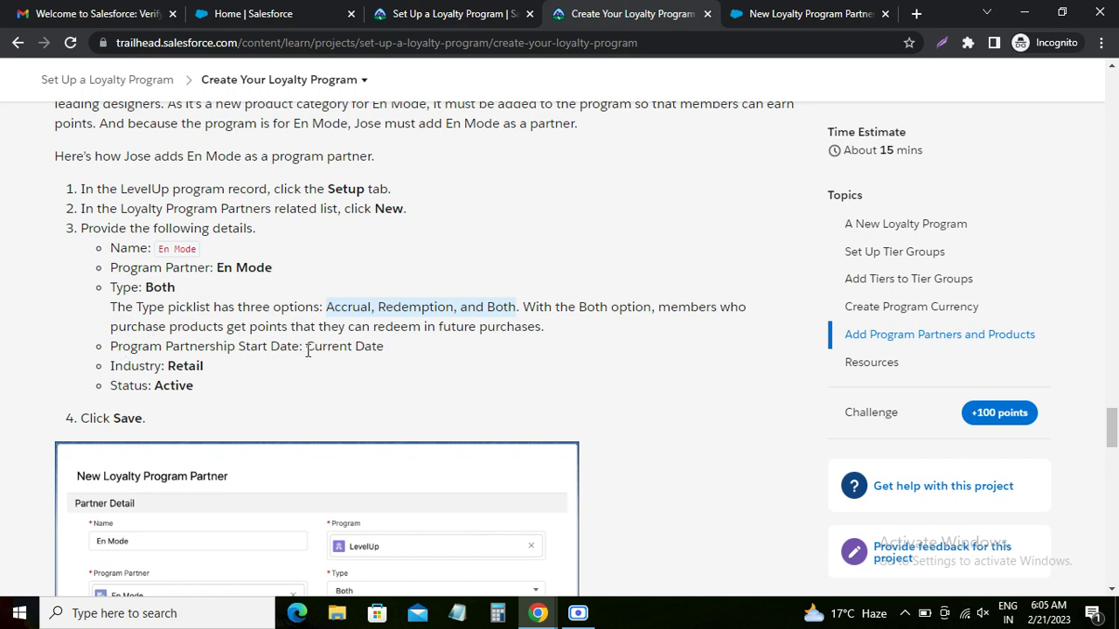
{"action": "left_click_drag", "start_coordinate": [306, 348], "coordinate": [390, 353]}
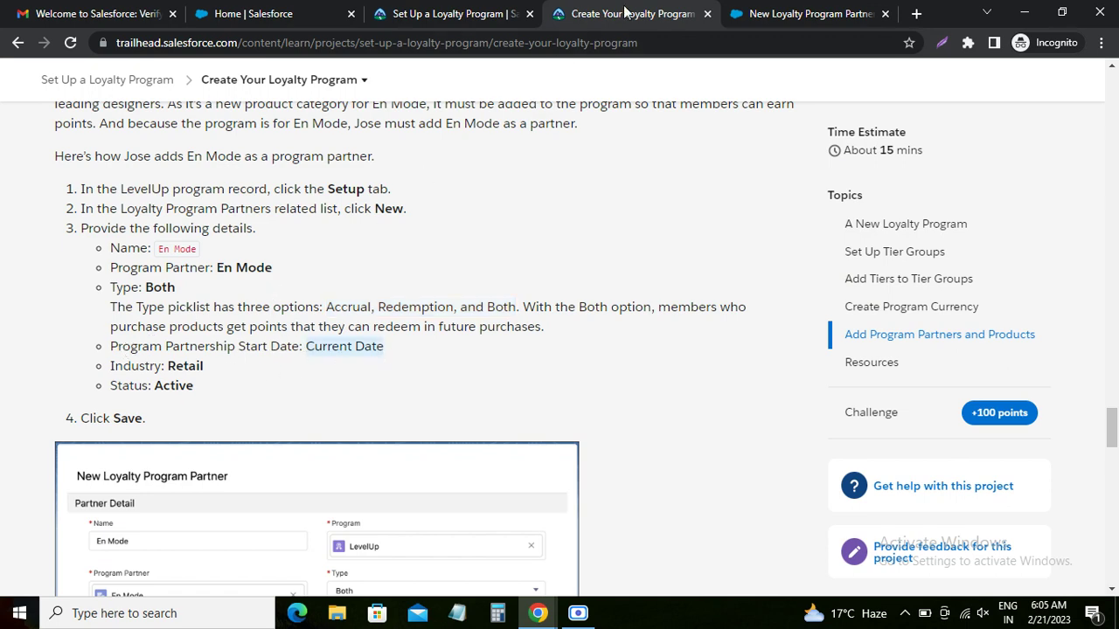
{"action": "left_click", "coordinate": [762, 17]}
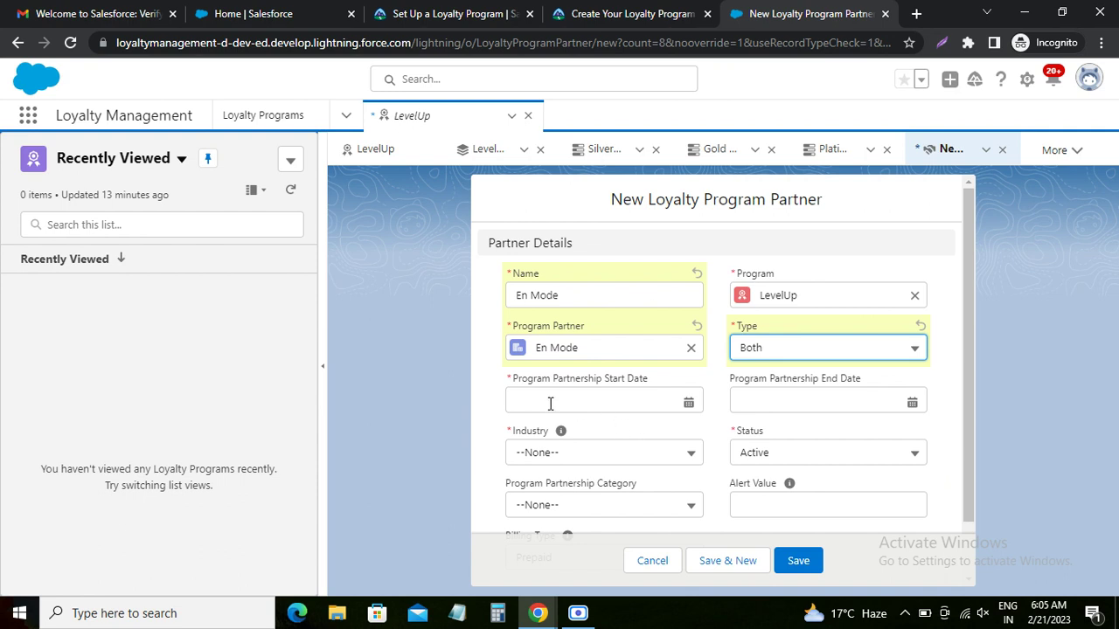
{"action": "left_click", "coordinate": [687, 402]}
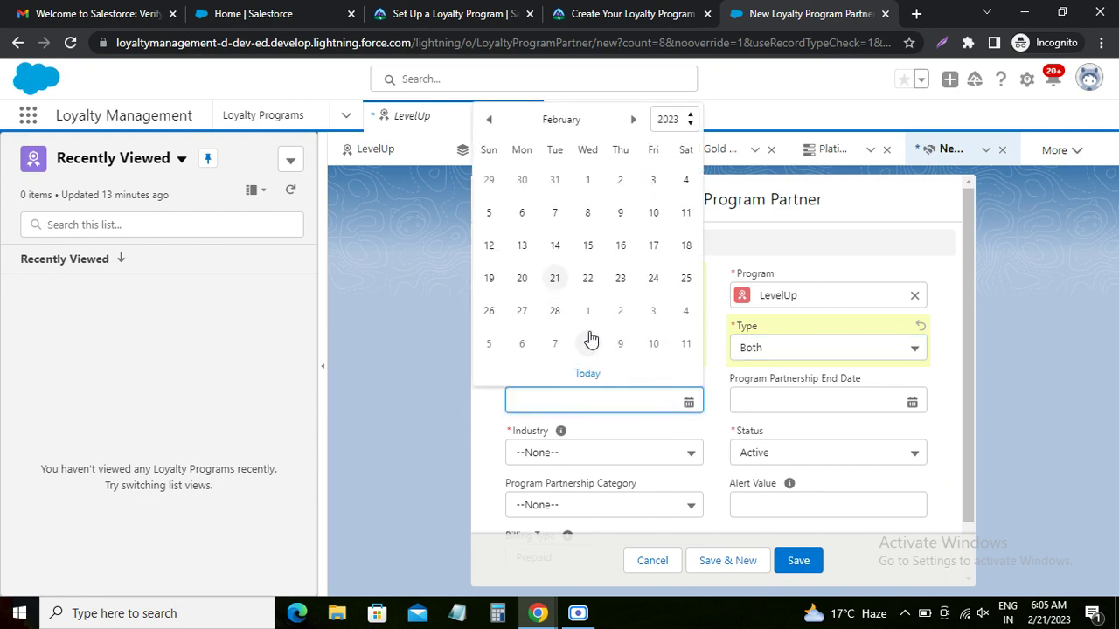
{"action": "left_click", "coordinate": [555, 279]}
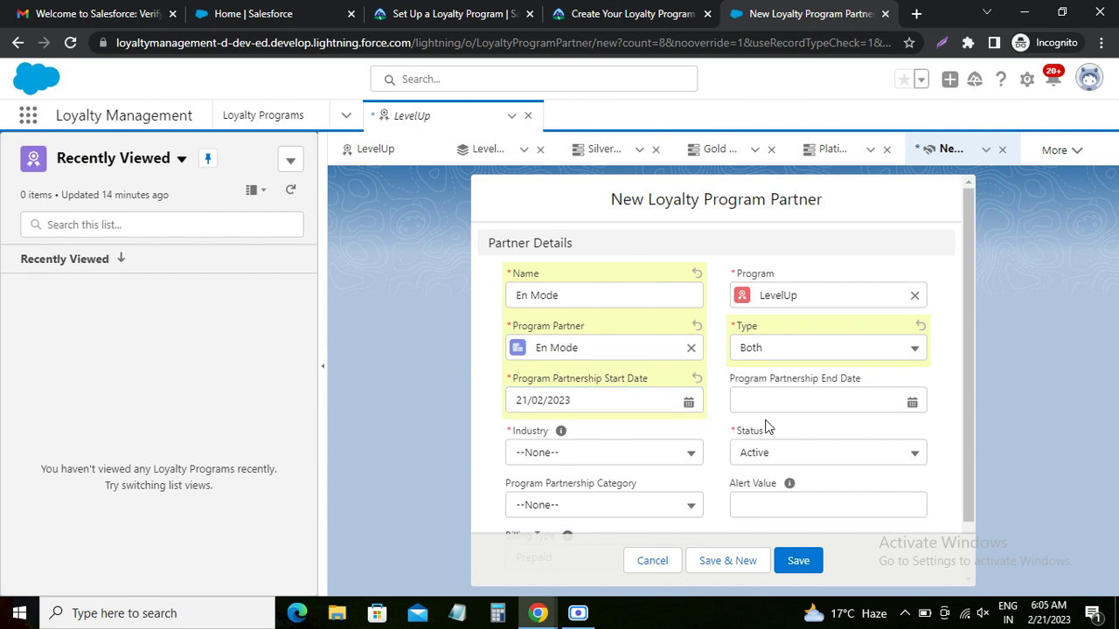
Check the industry and status in Trailhead, then set the partner's Industry to Retail and keep its Status as Active
{"action": "left_click", "coordinate": [627, 22]}
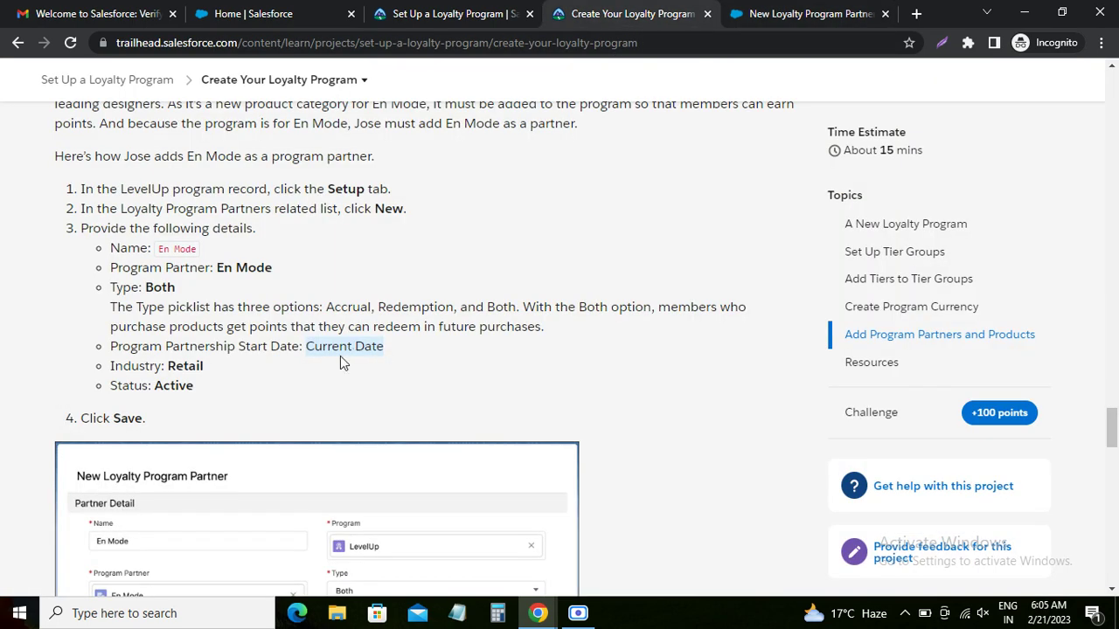
{"action": "double_click", "coordinate": [190, 366]}
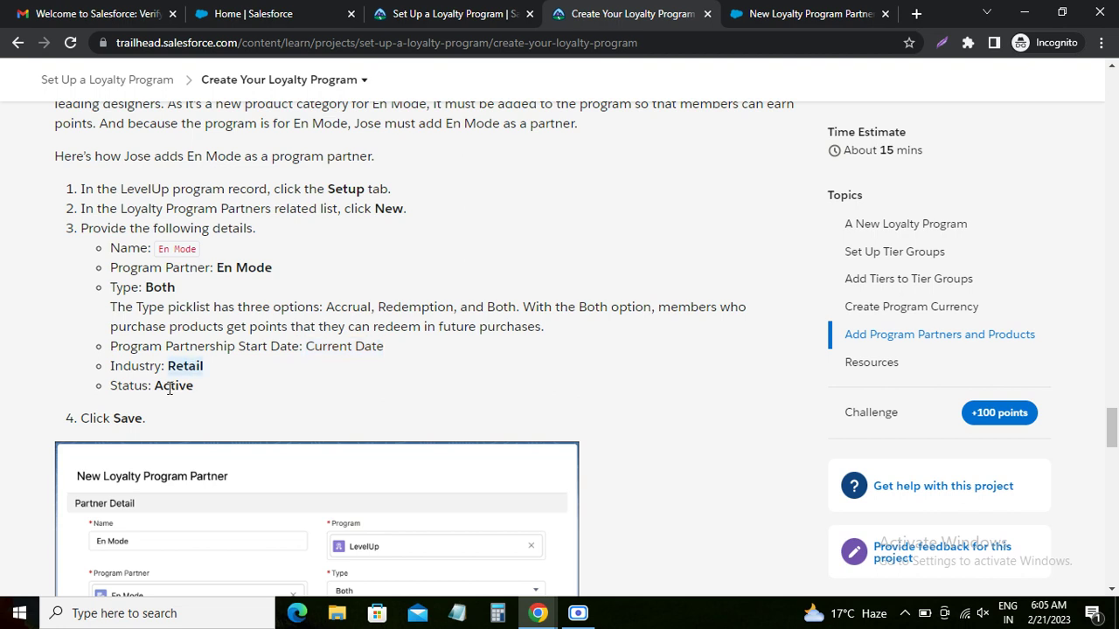
{"action": "double_click", "coordinate": [170, 389]}
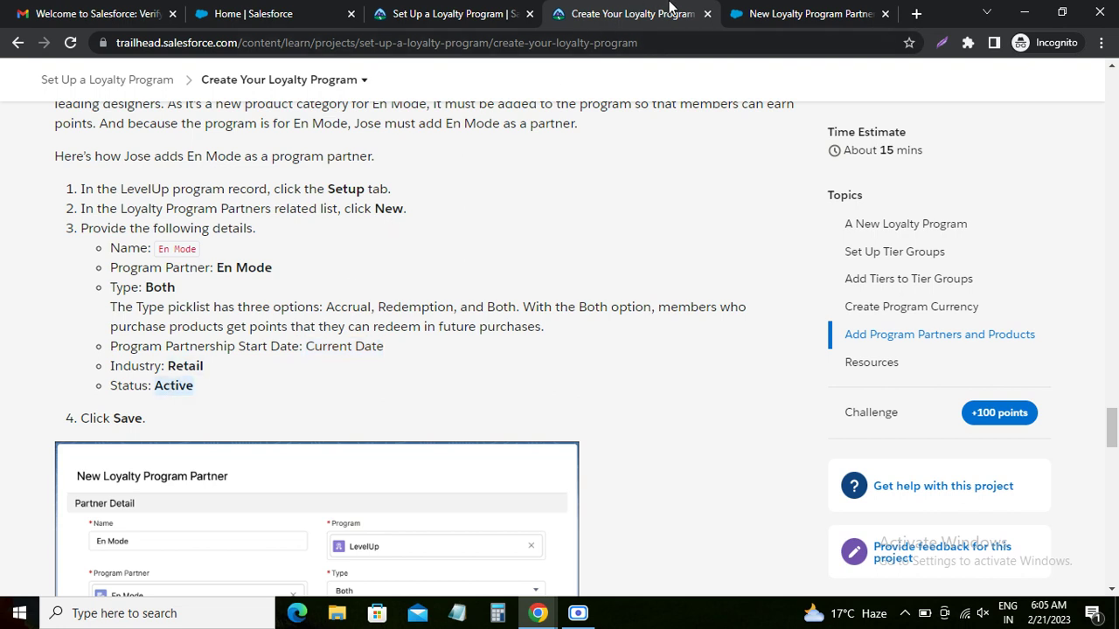
{"action": "left_click", "coordinate": [787, 14]}
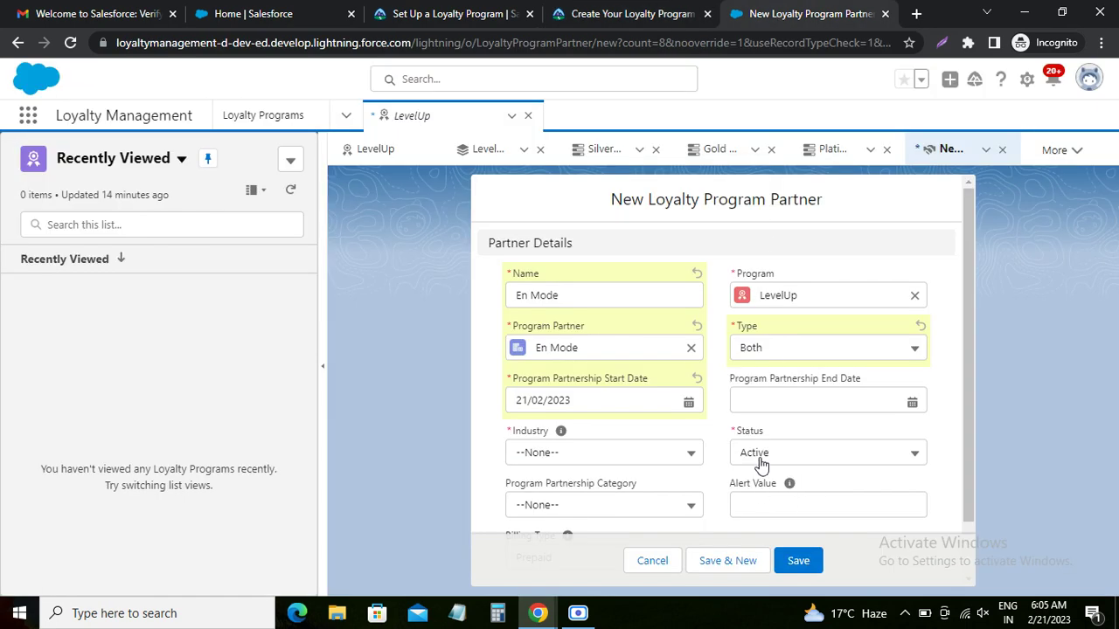
{"action": "left_click", "coordinate": [603, 462]}
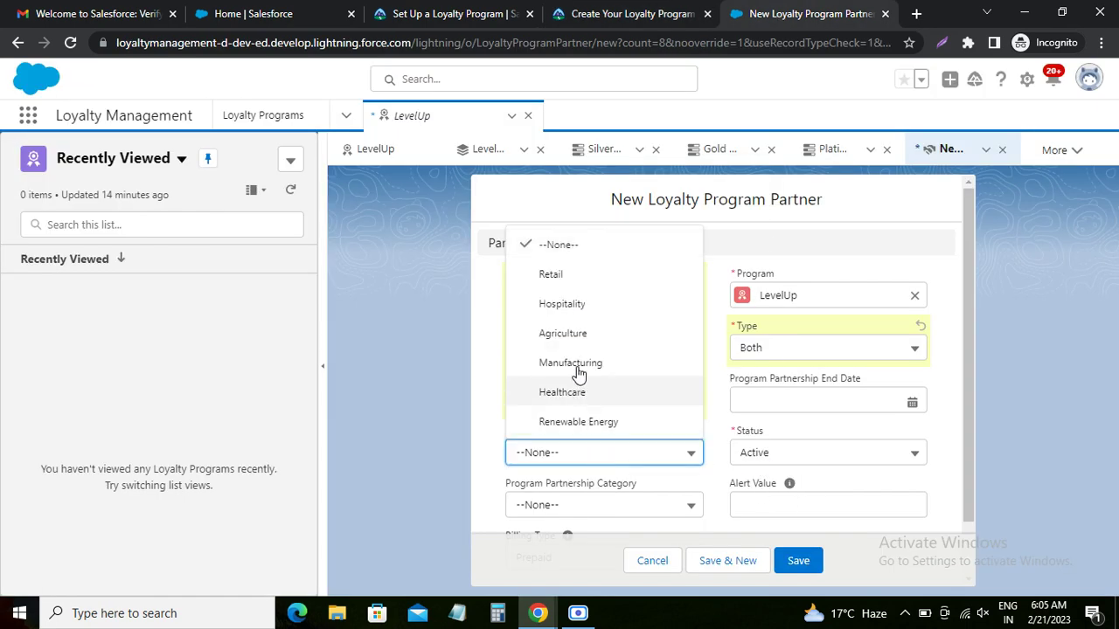
{"action": "left_click", "coordinate": [560, 276]}
{"action": "left_click", "coordinate": [779, 455]}
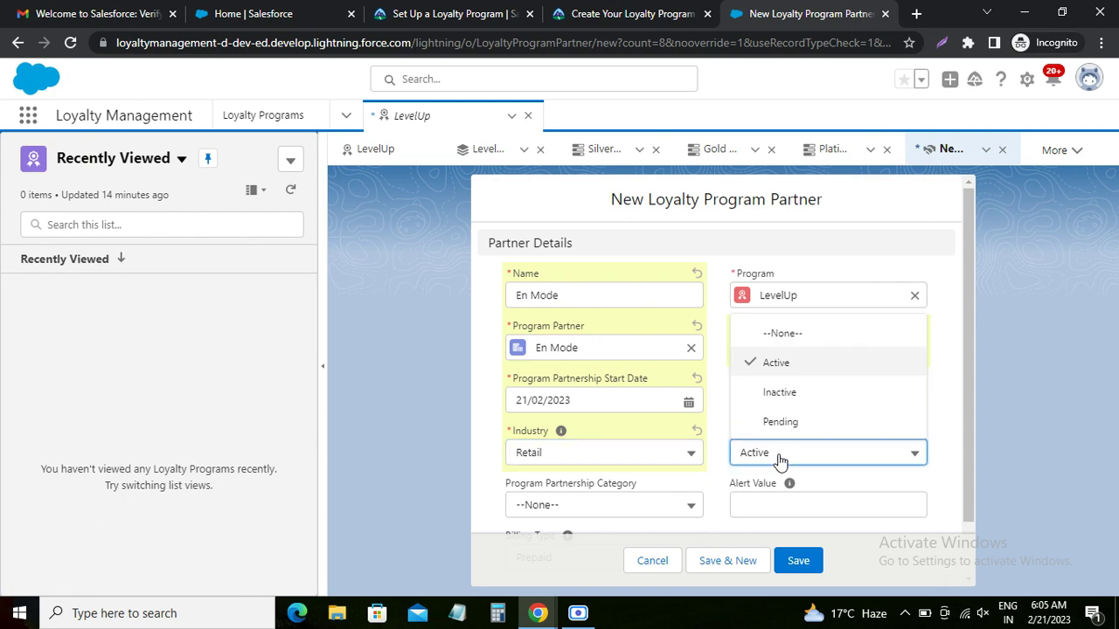
{"action": "left_click", "coordinate": [776, 370]}
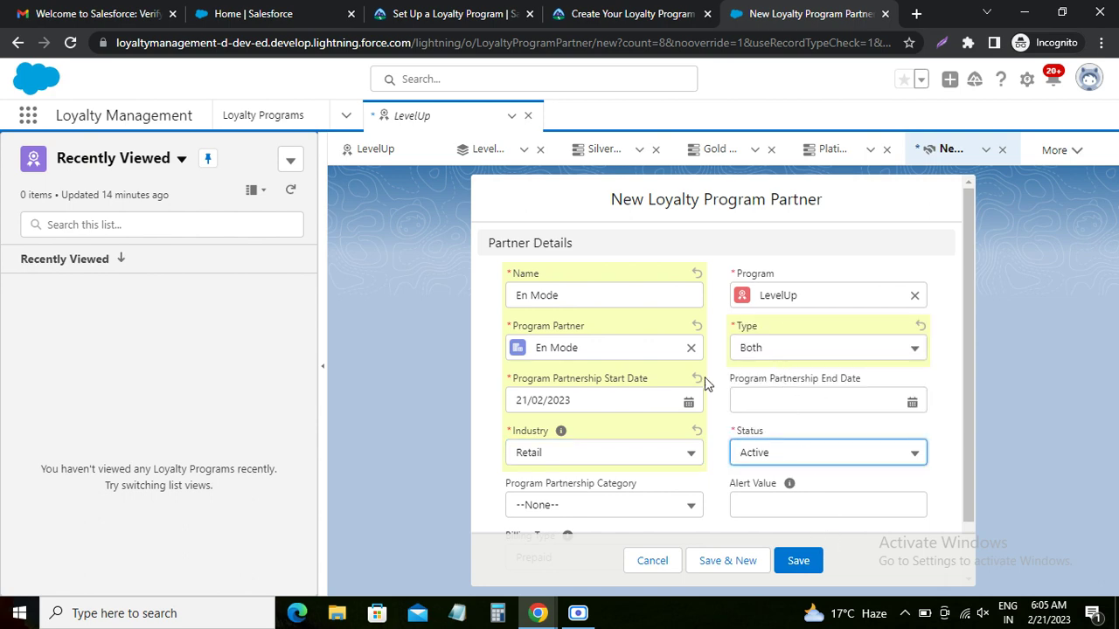
Review the final partner instruction in Trailhead, then save the new En Mode loyalty program partner
{"action": "left_click", "coordinate": [624, 19]}
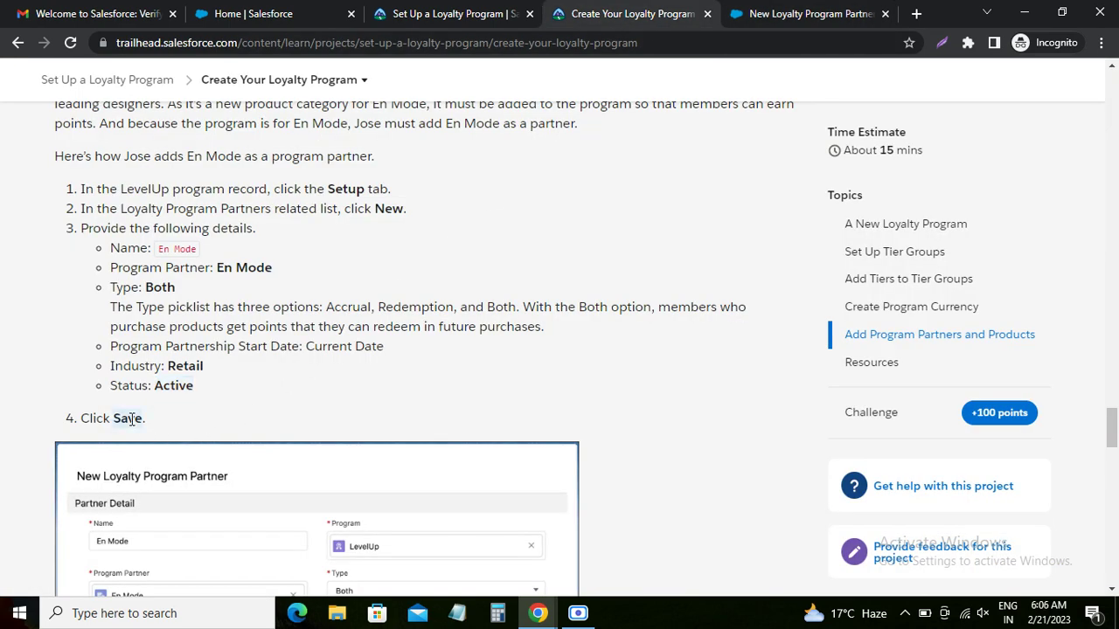
{"action": "scroll", "coordinate": [467, 426], "scroll_direction": "down", "scroll_amount": 7}
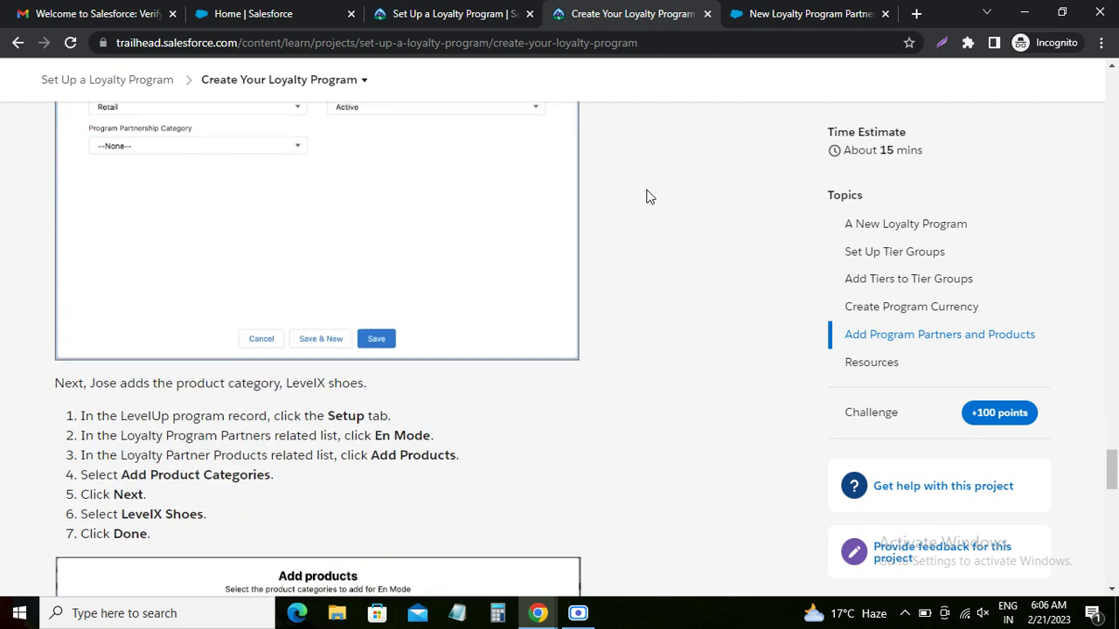
{"action": "left_click", "coordinate": [769, 14]}
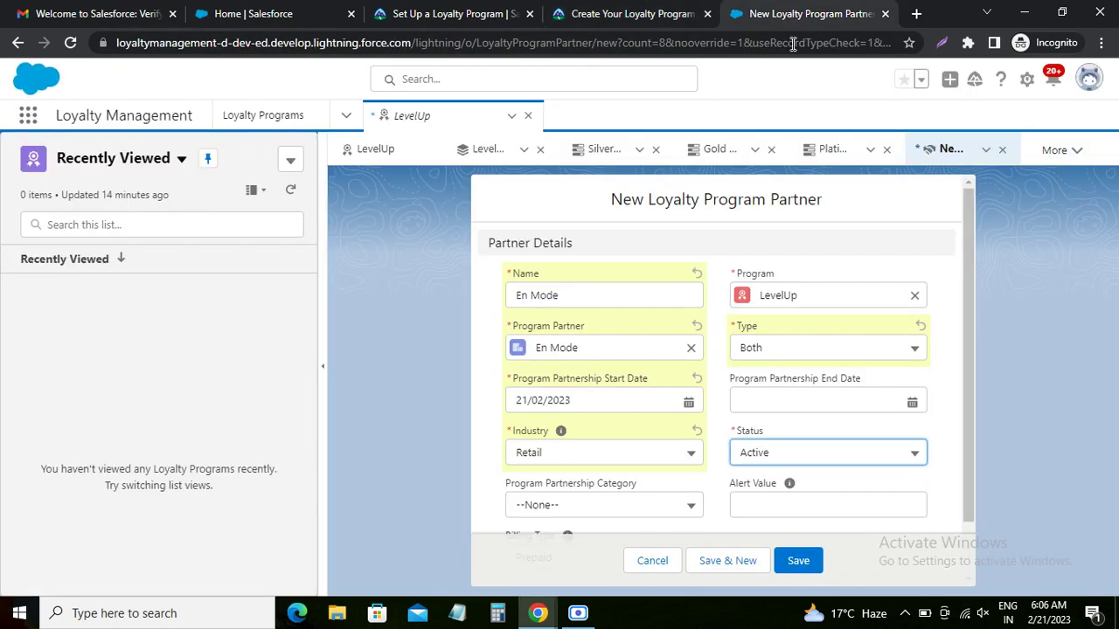
{"action": "left_click", "coordinate": [795, 559]}
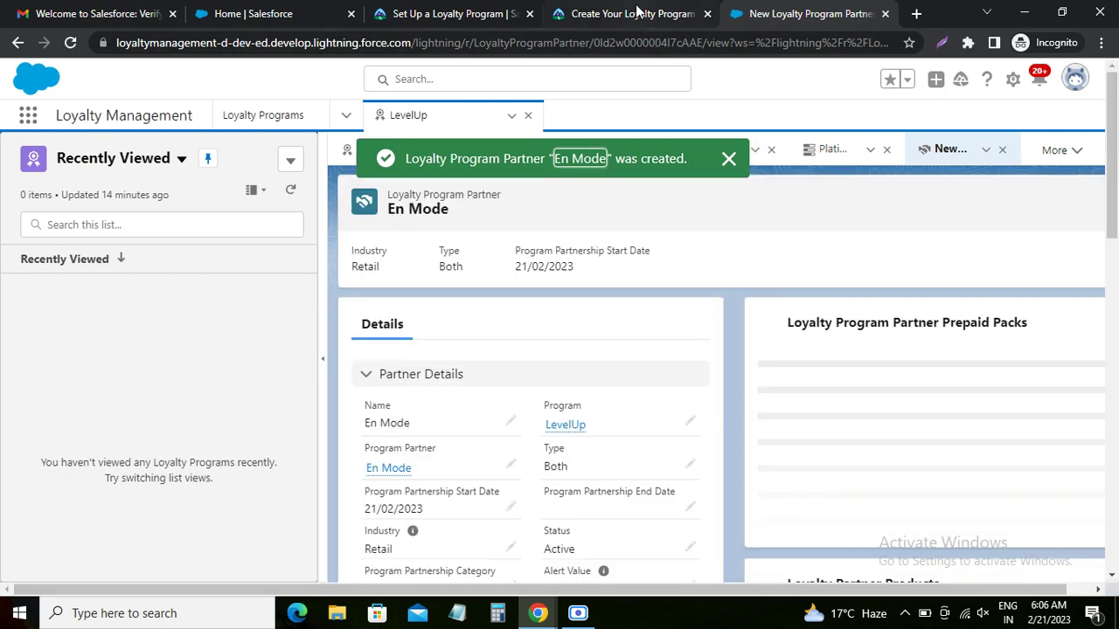
Read Trailhead's instructions for adding the LevelX shoes category, then check the En Mode partner record
{"action": "left_click", "coordinate": [640, 13]}
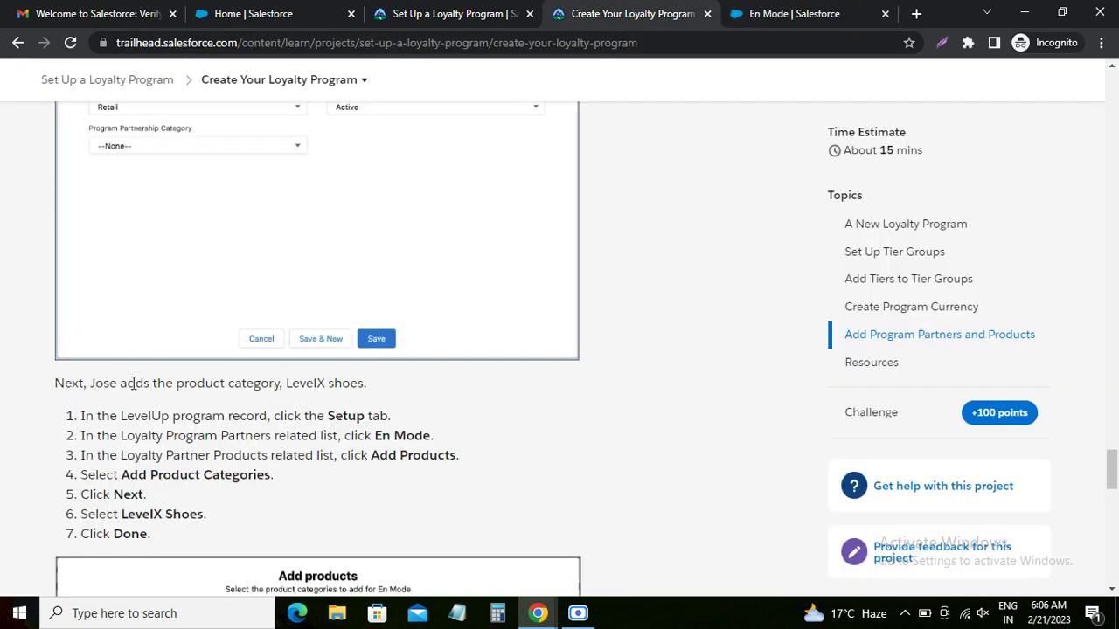
{"action": "left_click_drag", "start_coordinate": [288, 384], "coordinate": [362, 383]}
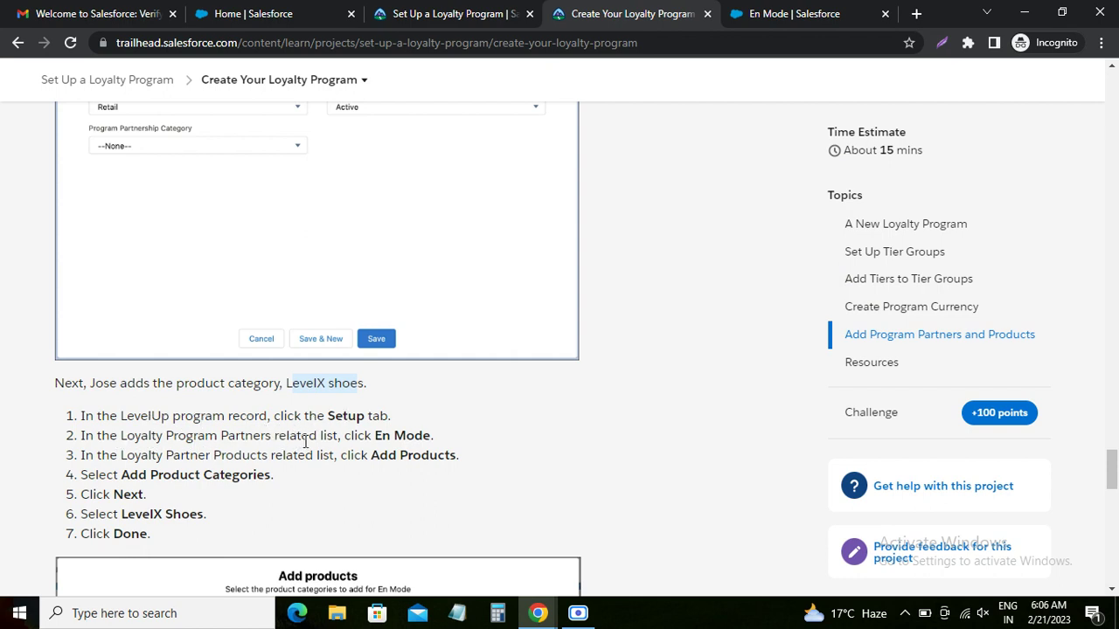
{"action": "left_click_drag", "start_coordinate": [376, 437], "coordinate": [428, 437]}
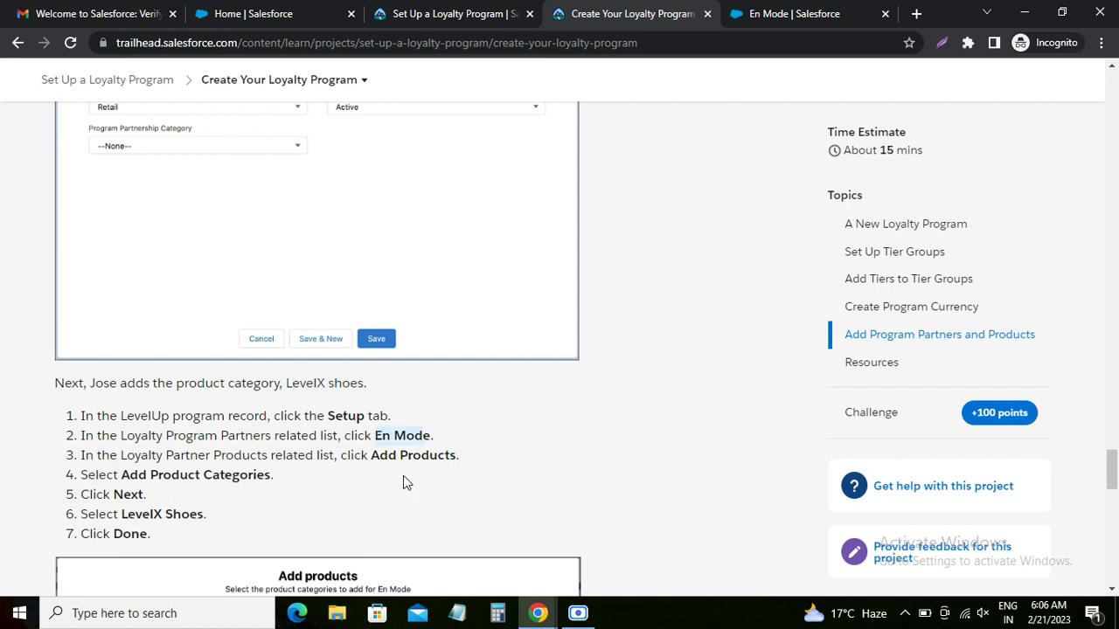
{"action": "left_click", "coordinate": [774, 12]}
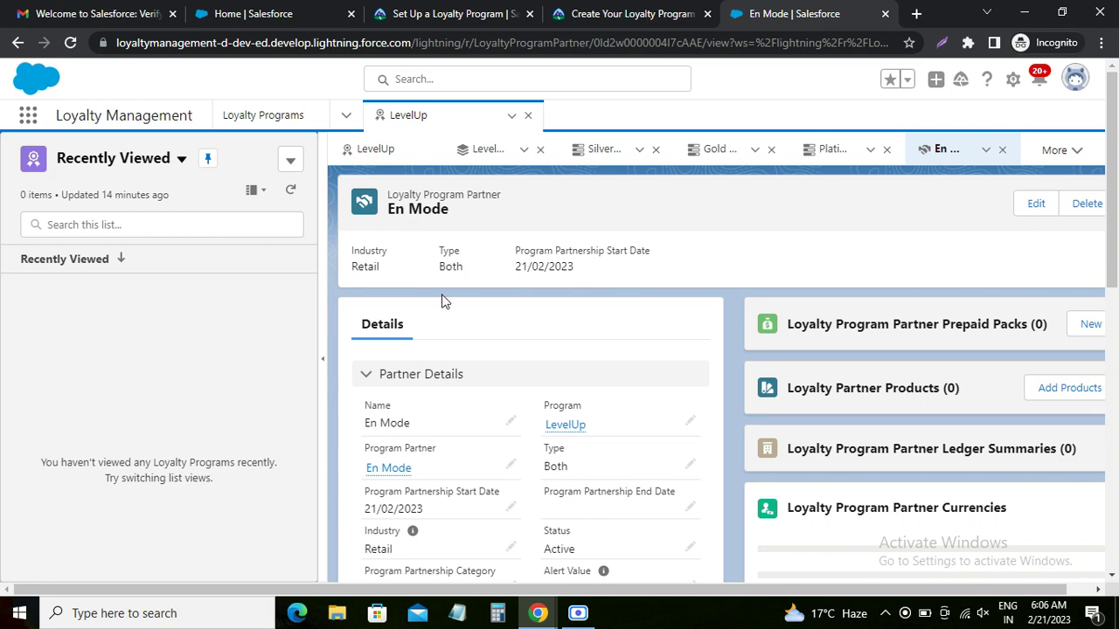
{"action": "scroll", "coordinate": [442, 297], "scroll_direction": "down", "scroll_amount": 1}
{"action": "scroll", "coordinate": [451, 300], "scroll_direction": "up", "scroll_amount": 1}
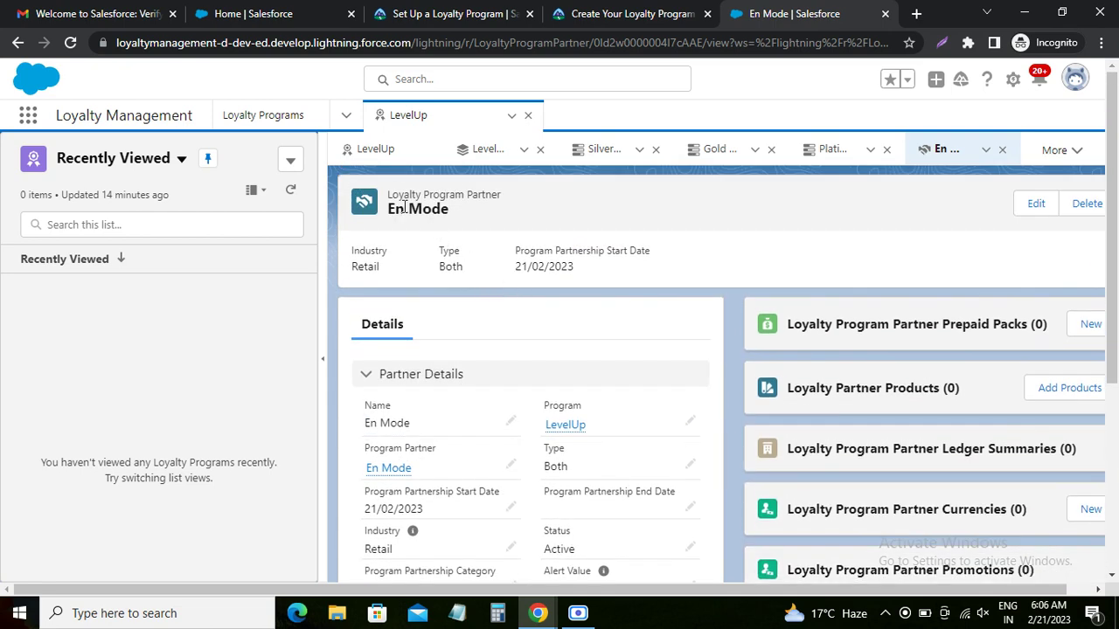
{"action": "left_click_drag", "start_coordinate": [389, 209], "coordinate": [458, 208]}
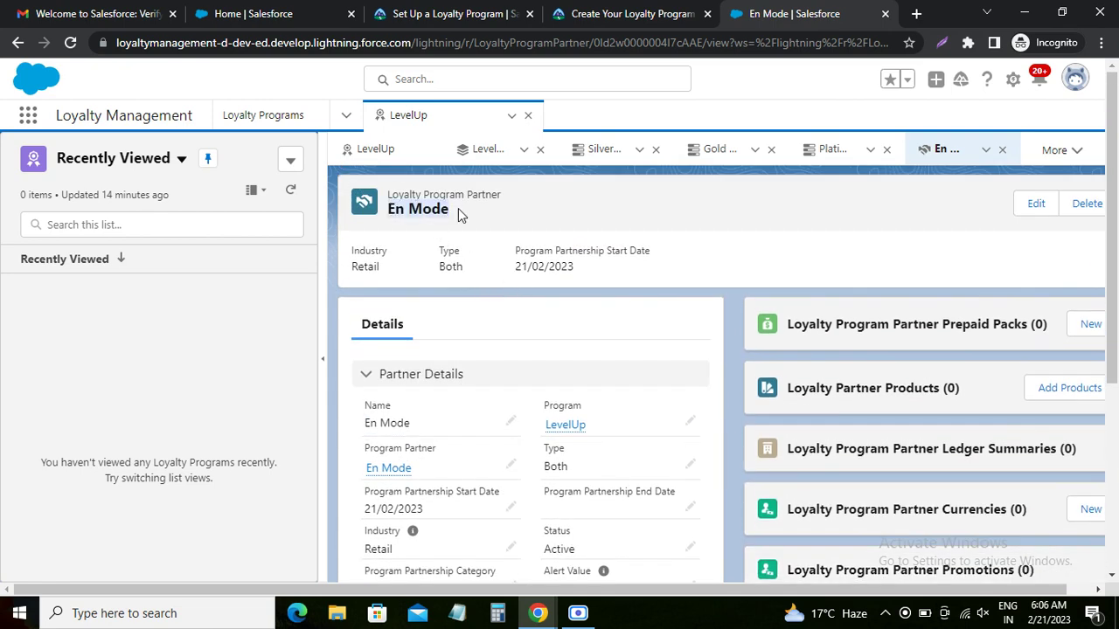
Return to the LevelUp program record and open En Mode from its Loyalty Program Partners related list
{"action": "left_click", "coordinate": [486, 150]}
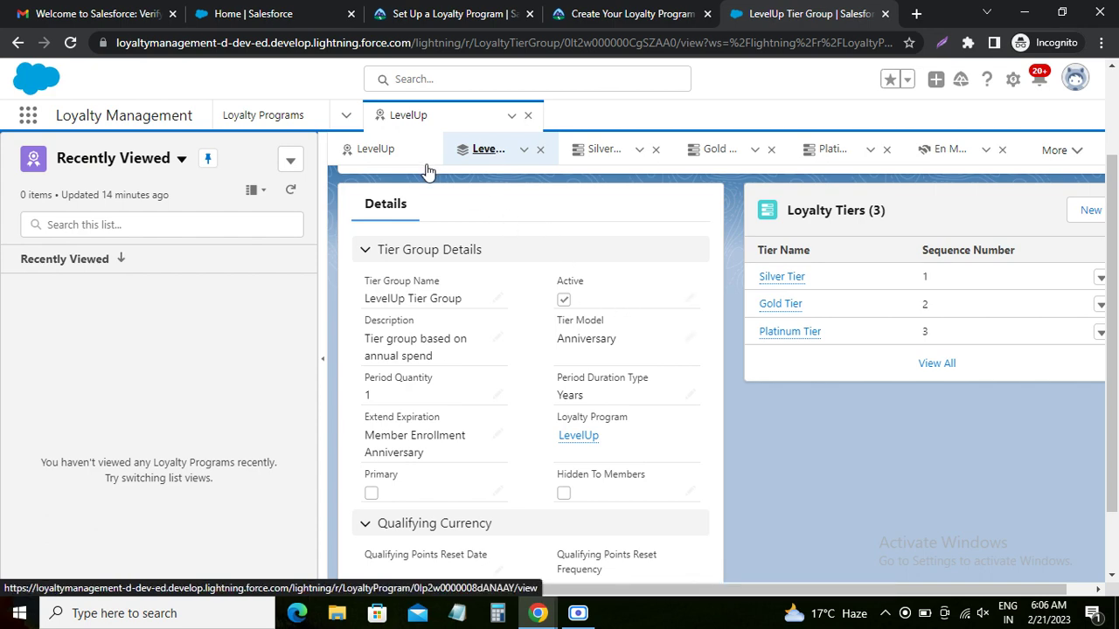
{"action": "left_click", "coordinate": [387, 153]}
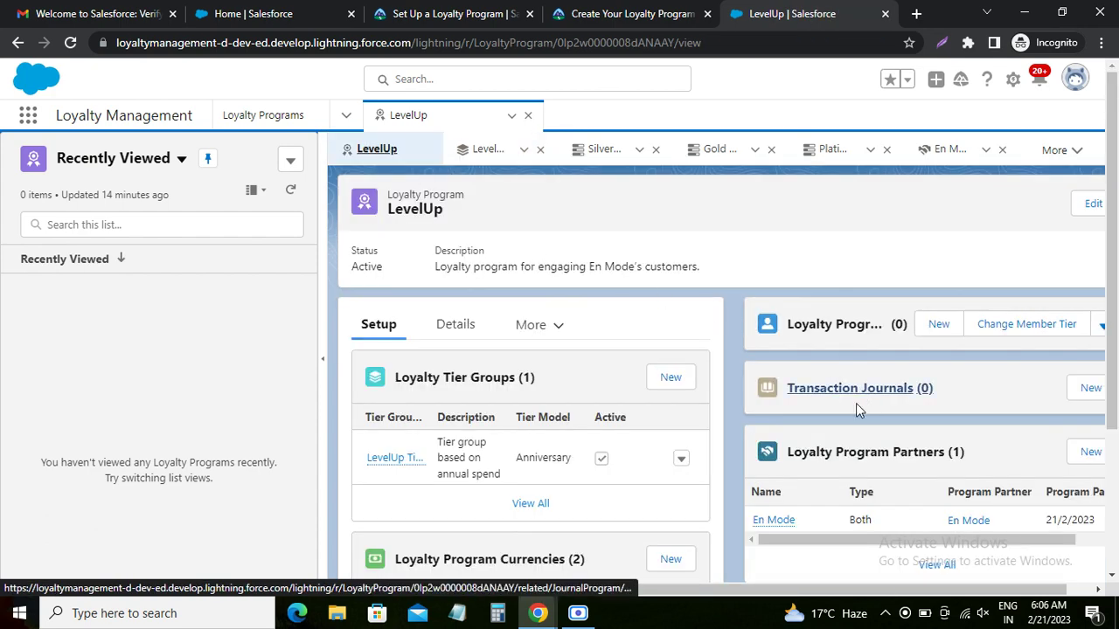
{"action": "scroll", "coordinate": [856, 403], "scroll_direction": "down", "scroll_amount": 1}
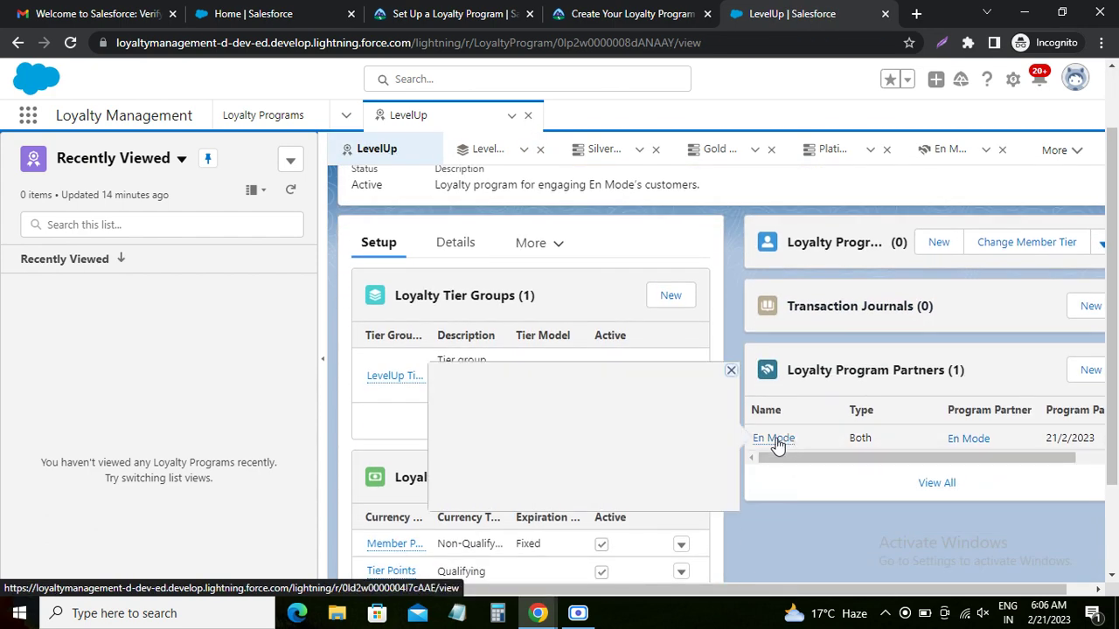
{"action": "left_click", "coordinate": [776, 439]}
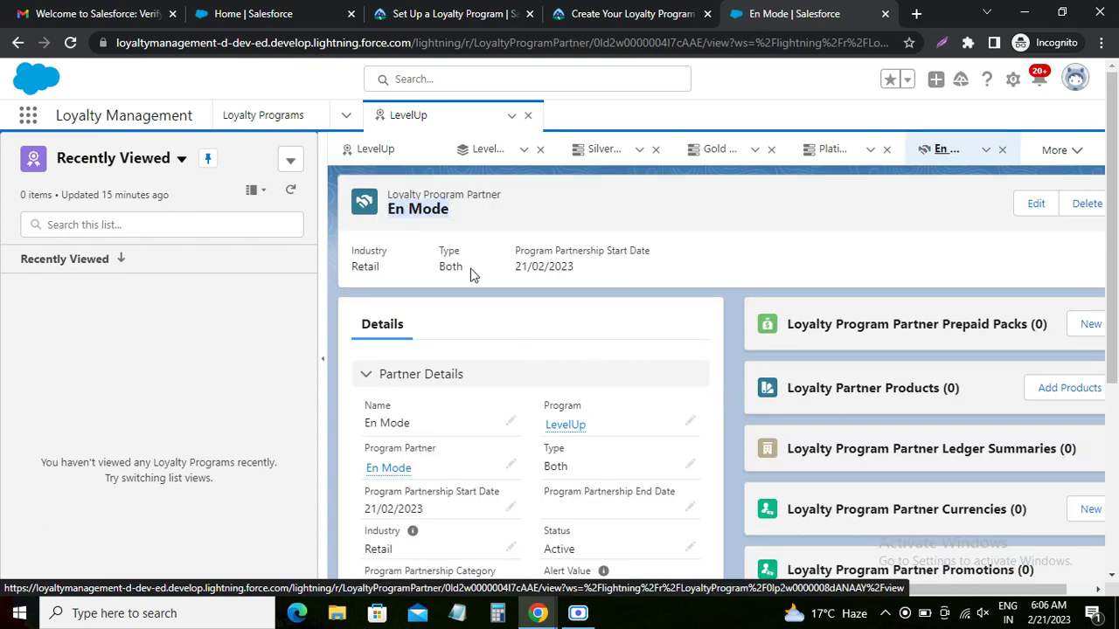
Check the next instruction in Trailhead, then start adding products to En Mode's Loyalty Partner Products
{"action": "left_click", "coordinate": [629, 13]}
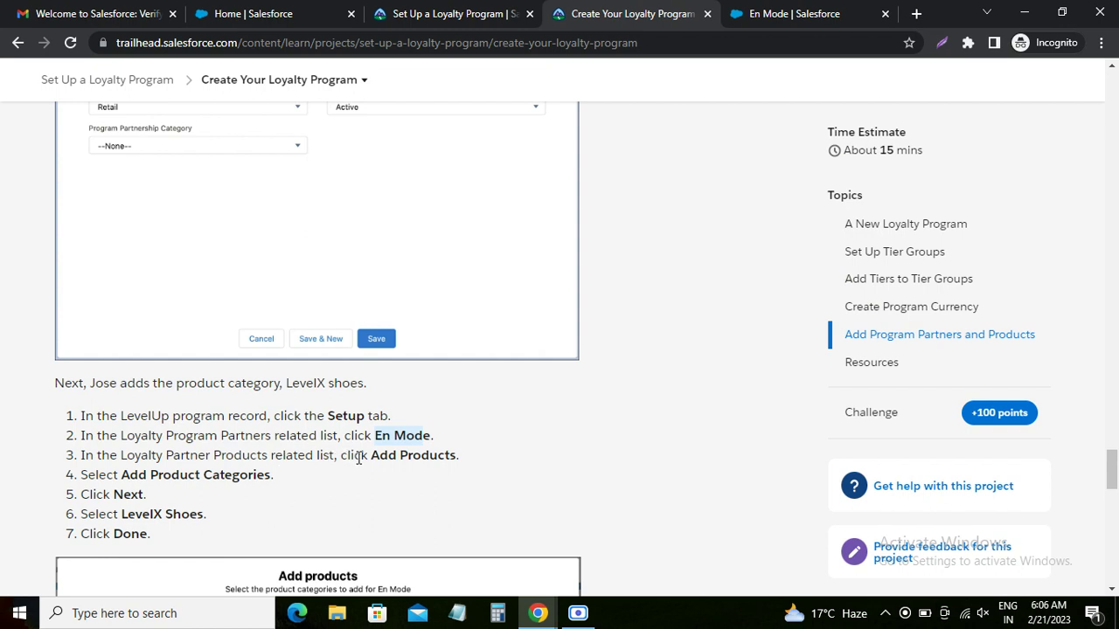
{"action": "left_click_drag", "start_coordinate": [367, 461], "coordinate": [456, 458]}
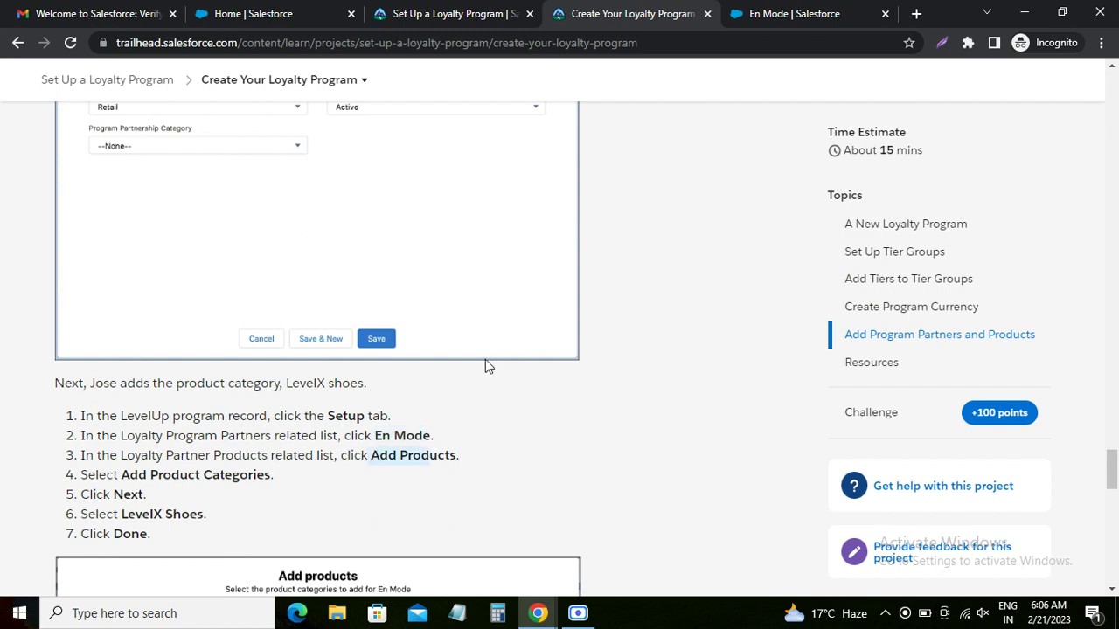
{"action": "left_click", "coordinate": [762, 18]}
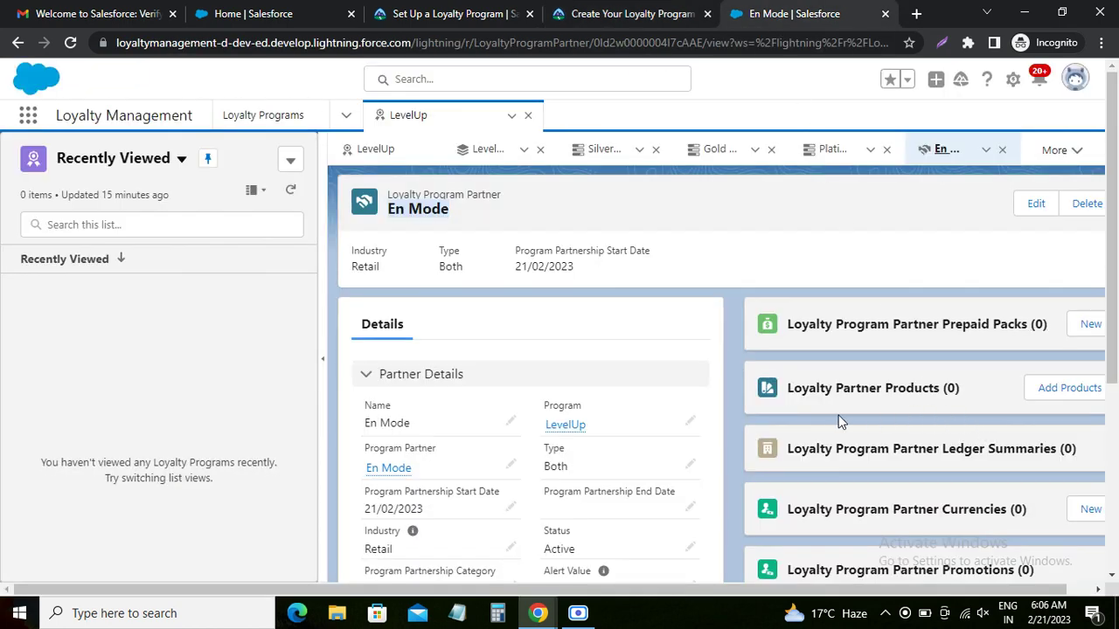
{"action": "left_click", "coordinate": [1047, 391]}
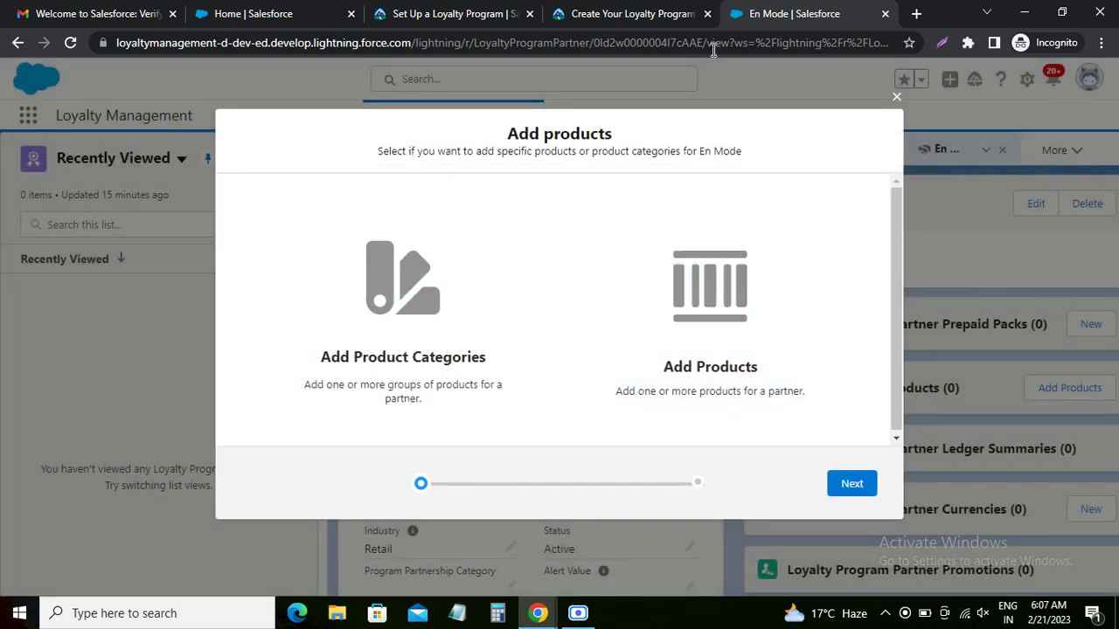
Look up the product option in Trailhead, then choose Add Product Categories for En Mode and continue to the category selection
{"action": "left_click", "coordinate": [604, 14]}
{"action": "scroll", "coordinate": [330, 430], "scroll_direction": "down", "scroll_amount": 2}
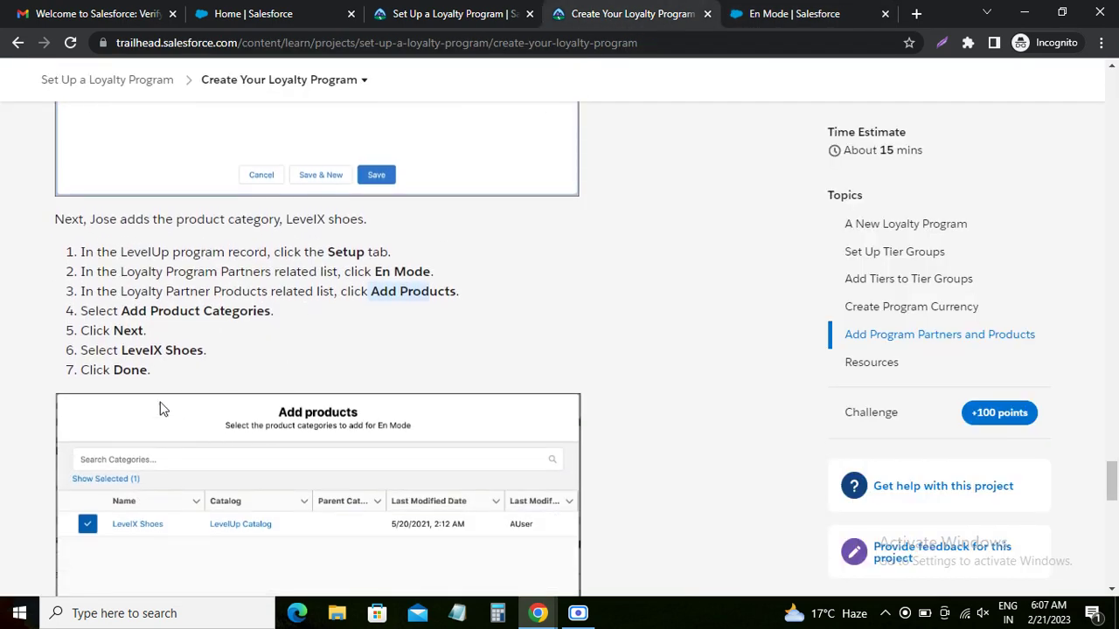
{"action": "left_click_drag", "start_coordinate": [122, 311], "coordinate": [270, 311]}
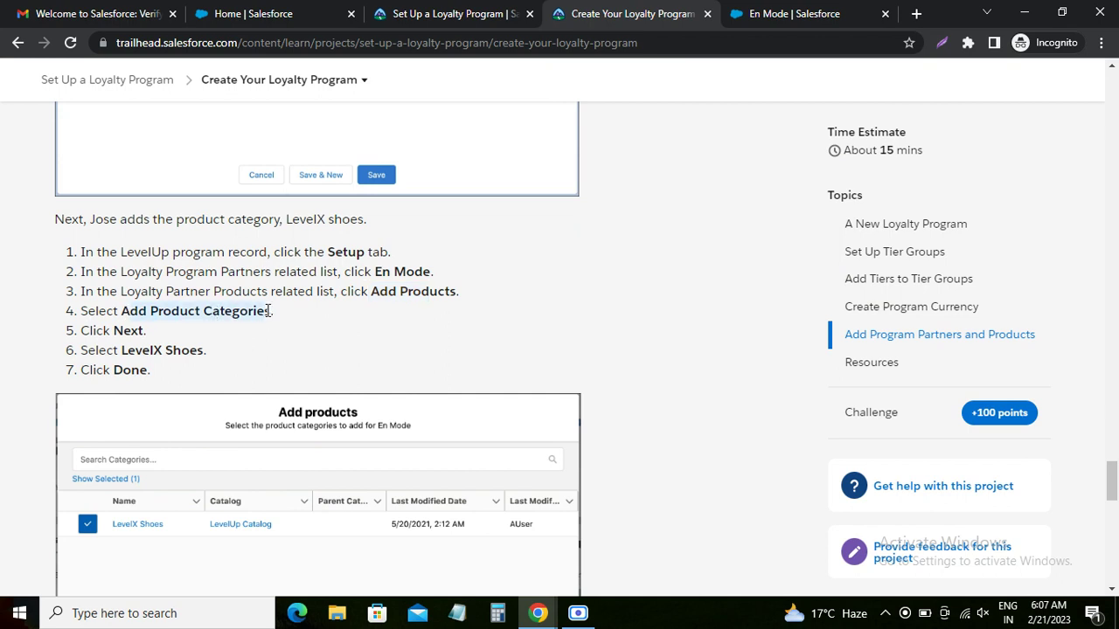
{"action": "double_click", "coordinate": [122, 331]}
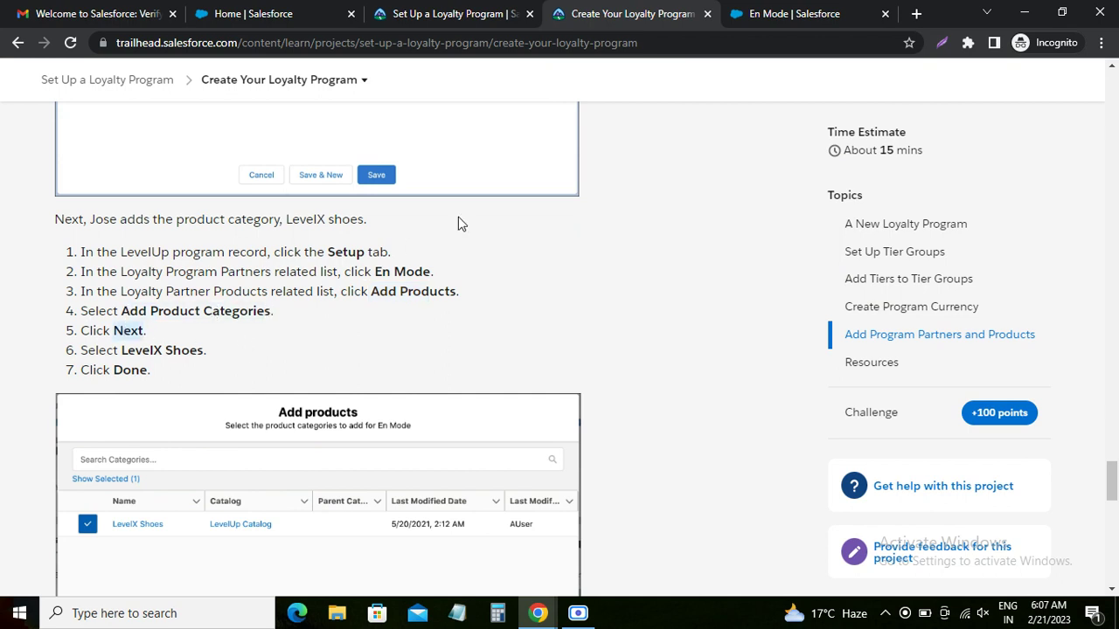
{"action": "left_click", "coordinate": [759, 12]}
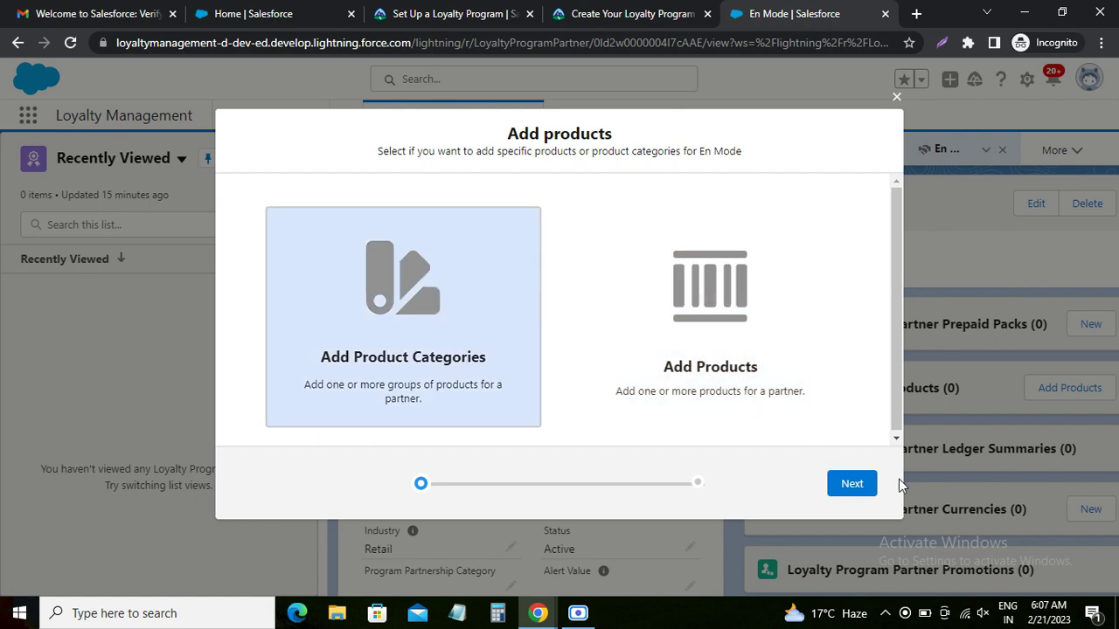
{"action": "left_click", "coordinate": [850, 485]}
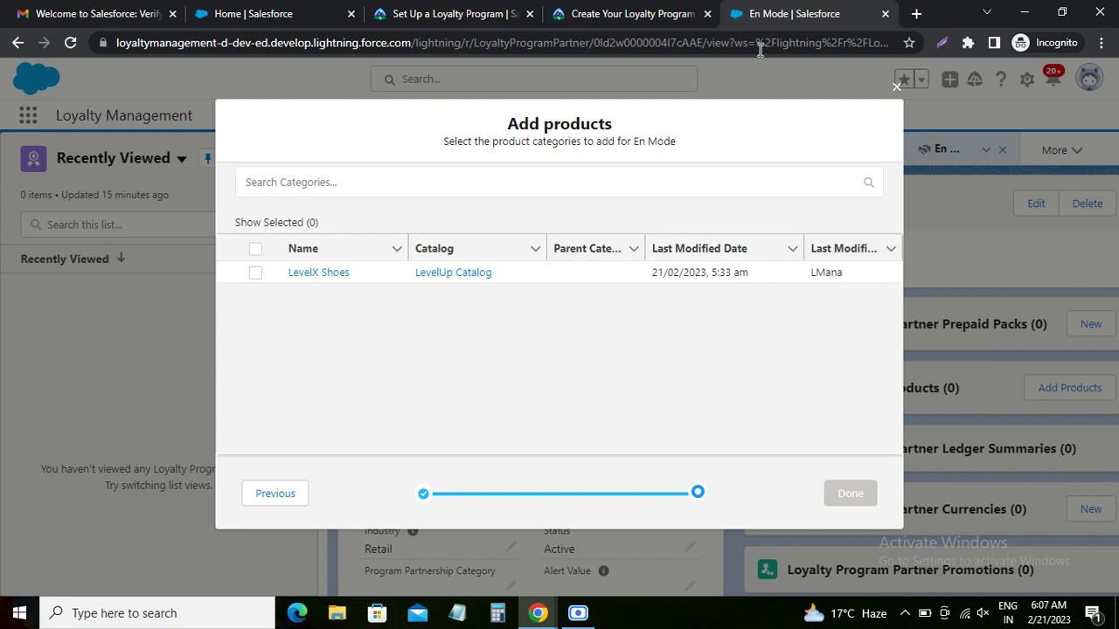
Select the LevelX Shoes category, recheck the last instruction in Trailhead, and finish adding it to the En Mode partner
{"action": "left_click", "coordinate": [256, 274]}
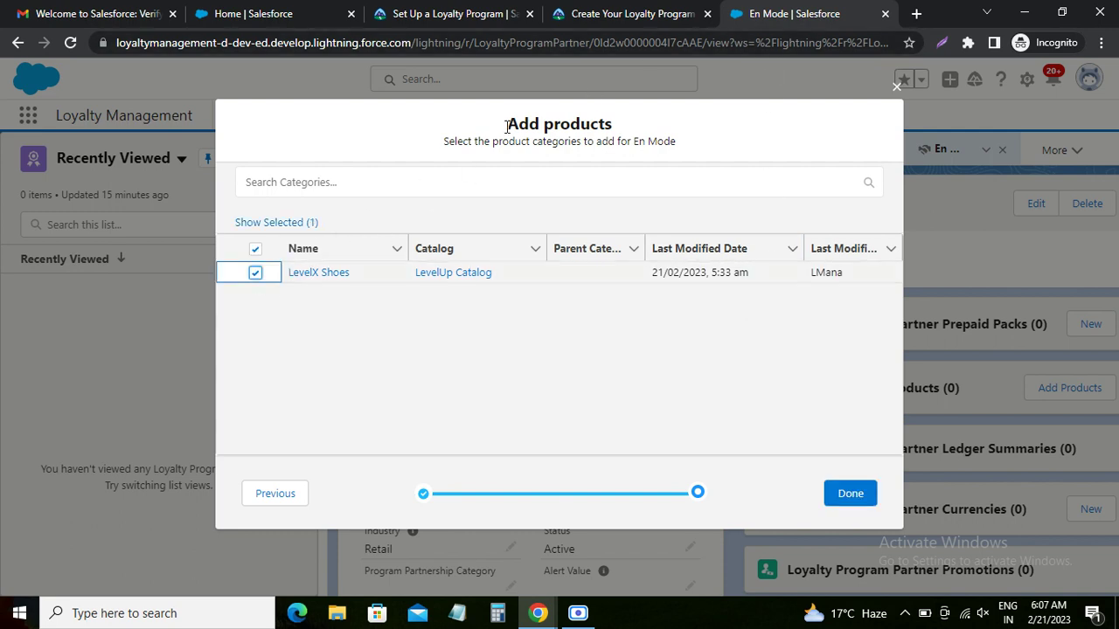
{"action": "left_click", "coordinate": [625, 14]}
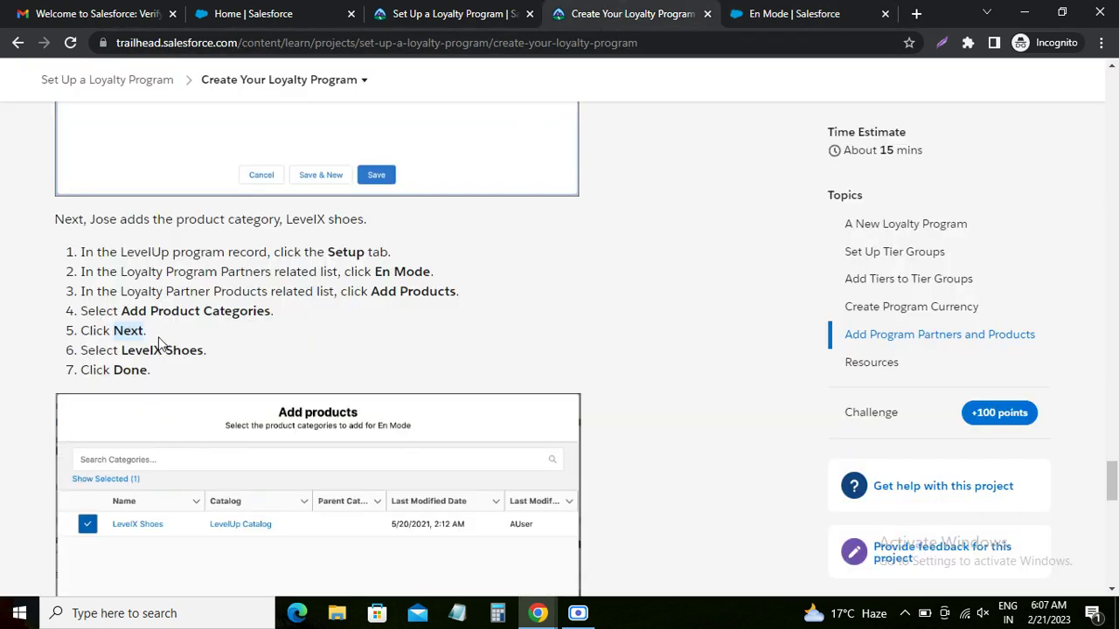
{"action": "double_click", "coordinate": [130, 370]}
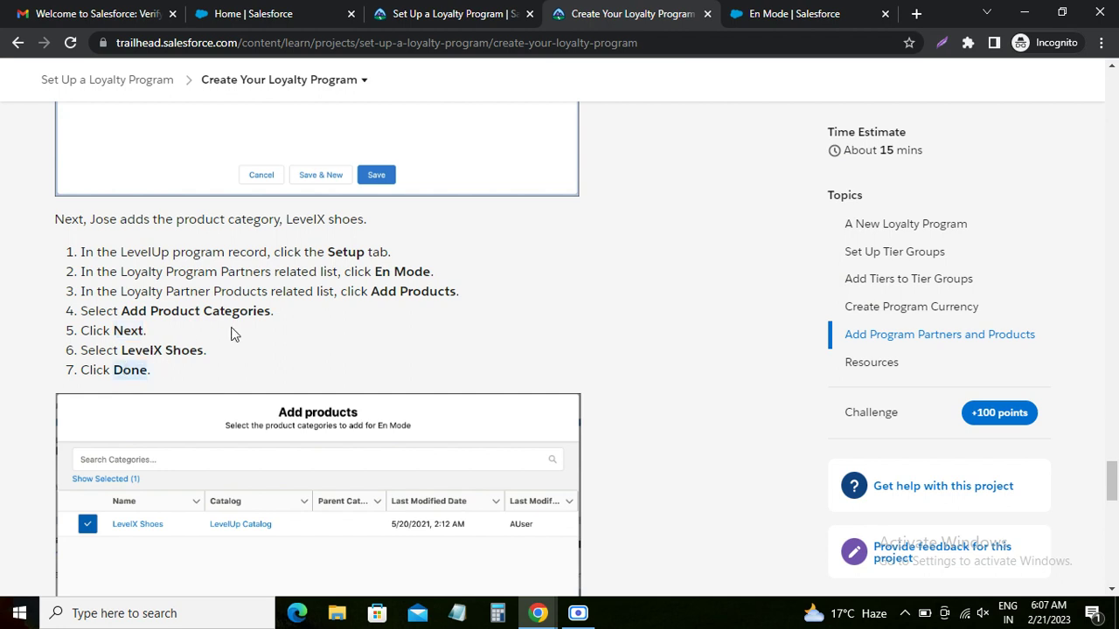
{"action": "left_click", "coordinate": [768, 16]}
{"action": "left_click", "coordinate": [852, 496]}
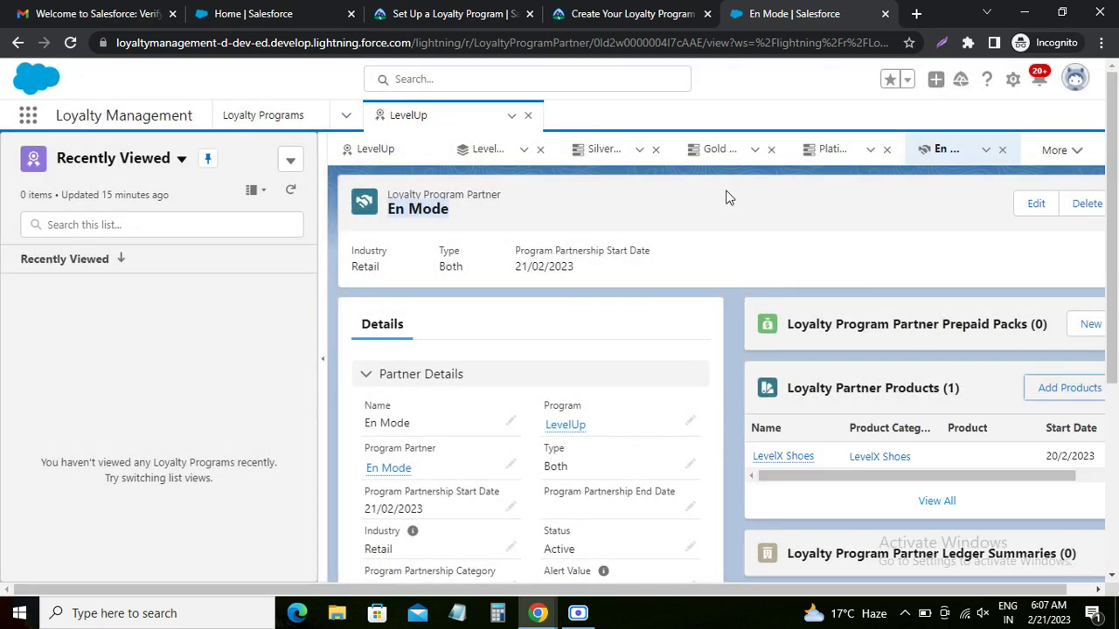
Go back to the Trailhead unit and verify the Create Your Loyalty Program step to earn 100 points
{"action": "left_click", "coordinate": [631, 14]}
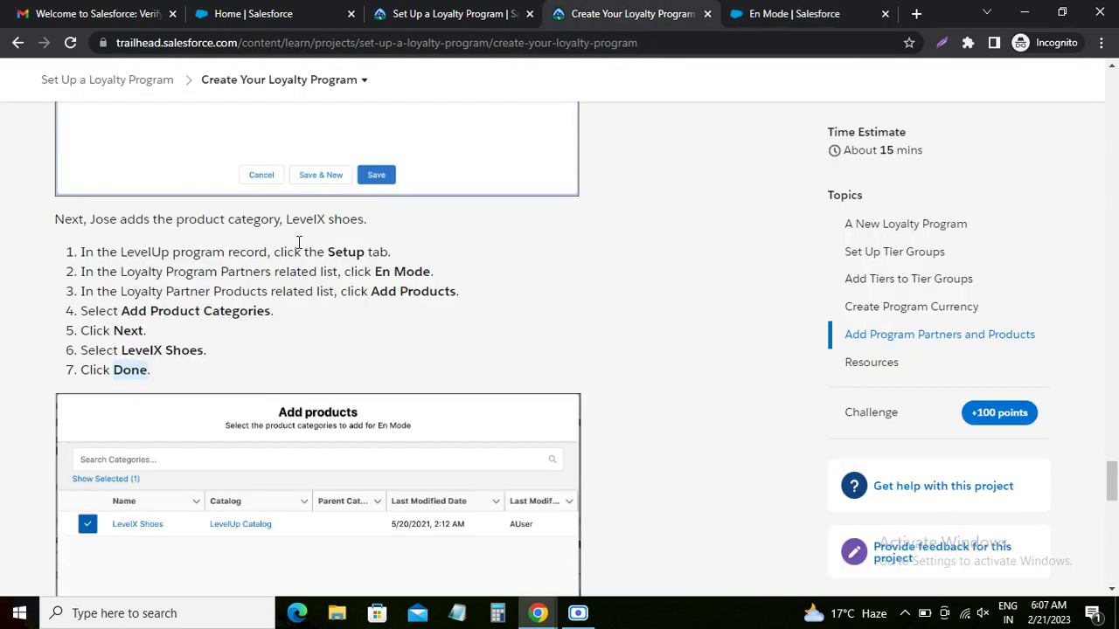
{"action": "scroll", "coordinate": [169, 298], "scroll_direction": "down", "scroll_amount": 7}
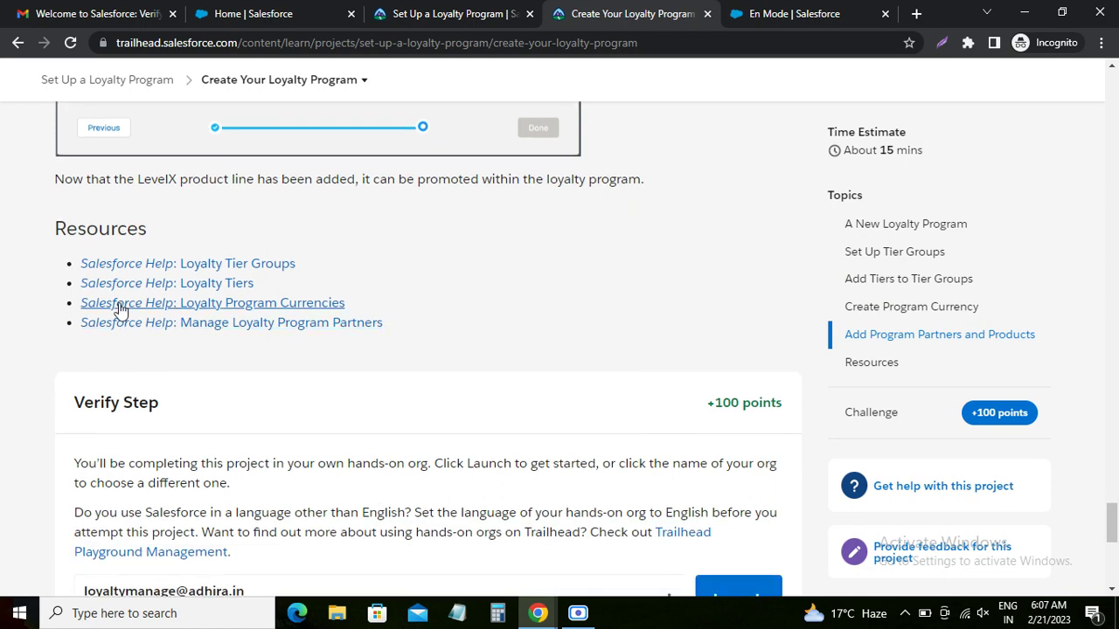
{"action": "scroll", "coordinate": [123, 306], "scroll_direction": "down", "scroll_amount": 5}
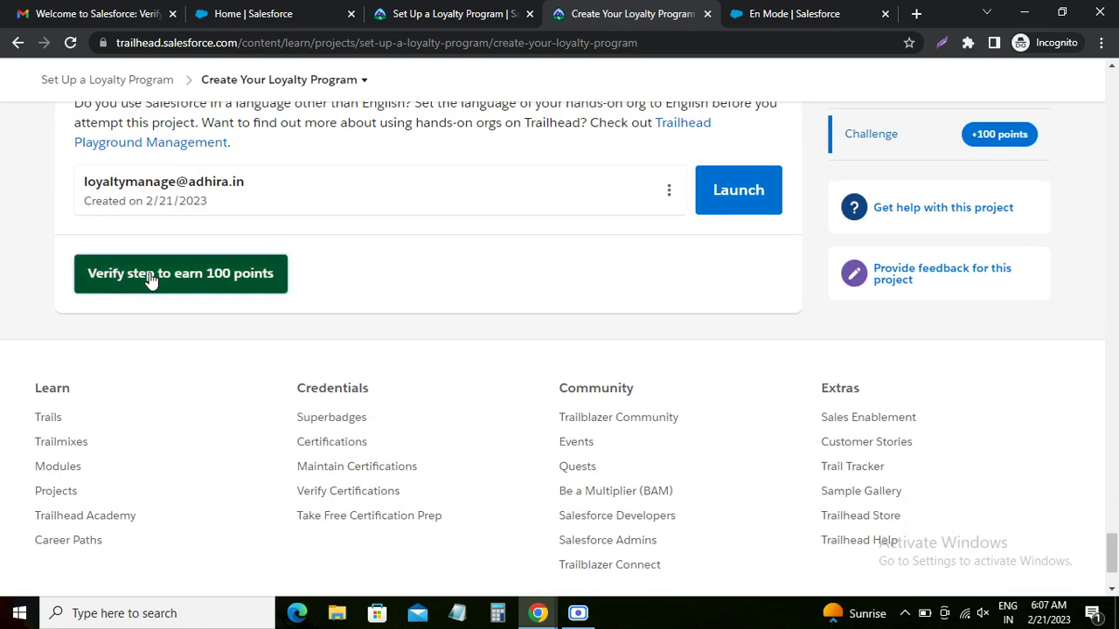
{"action": "left_click", "coordinate": [150, 278]}
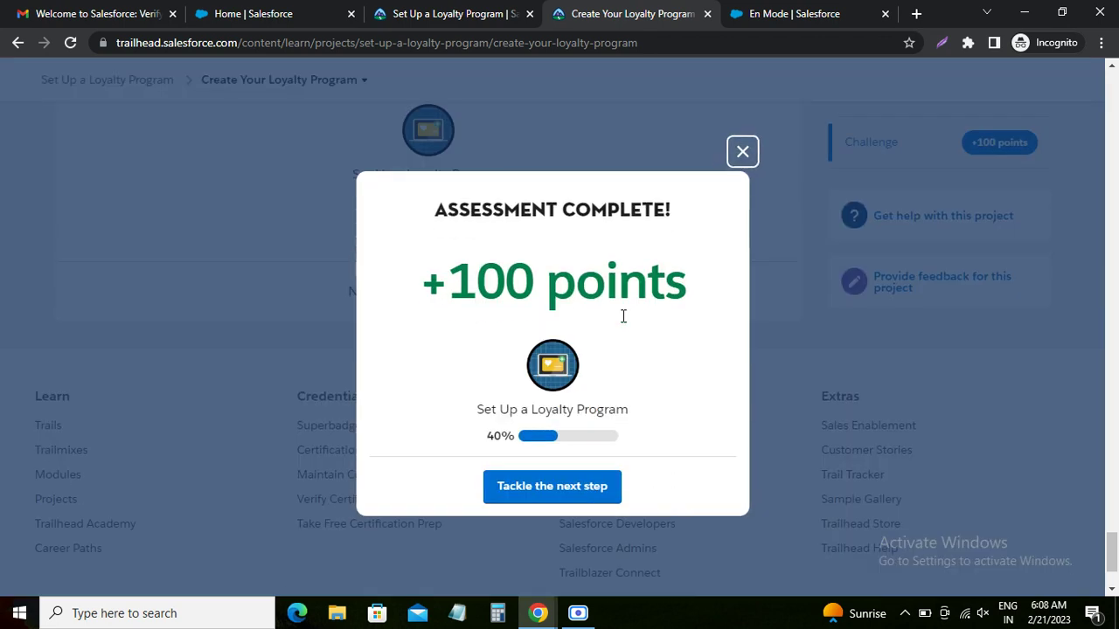
{"action": "scroll", "coordinate": [976, 387], "scroll_direction": "up", "scroll_amount": 3}
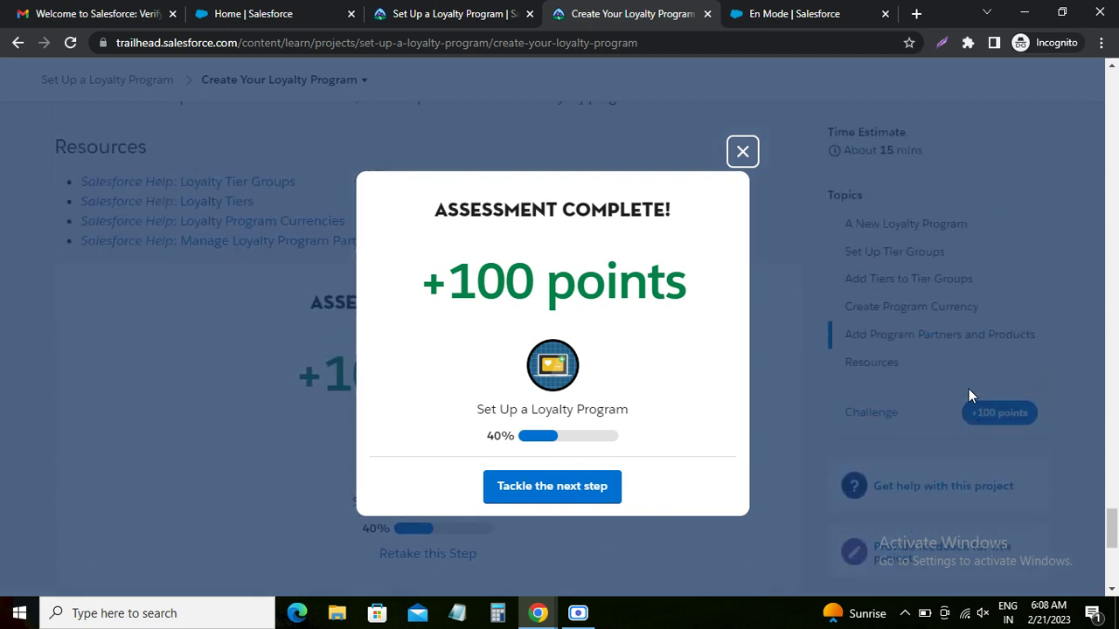
{"action": "scroll", "coordinate": [968, 396], "scroll_direction": "up", "scroll_amount": 2}
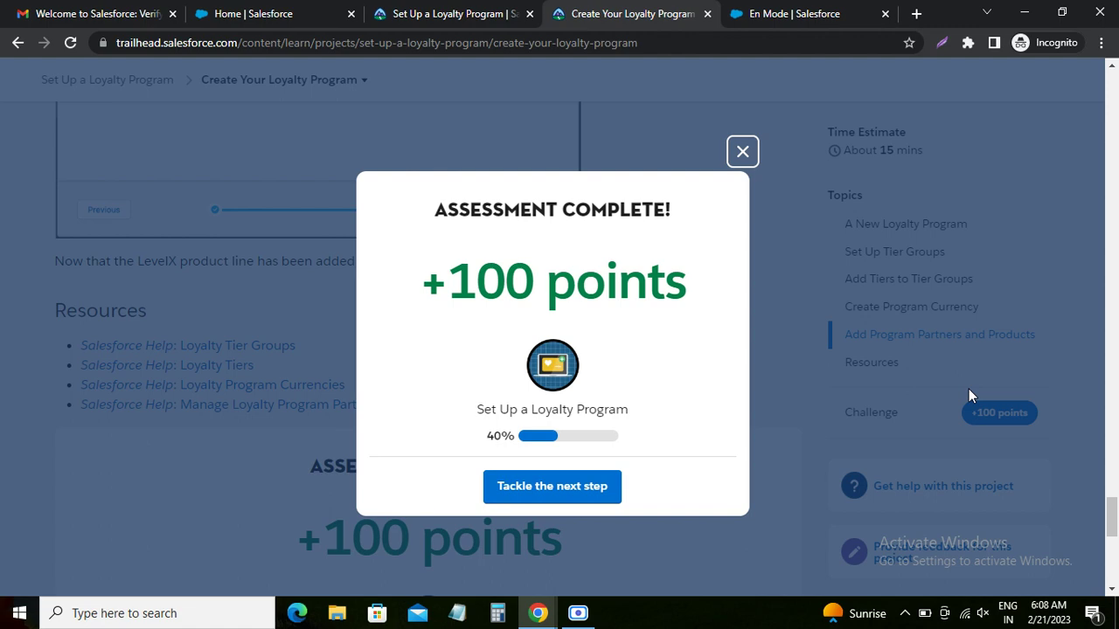
{"action": "scroll", "coordinate": [967, 389], "scroll_direction": "up", "scroll_amount": 10}
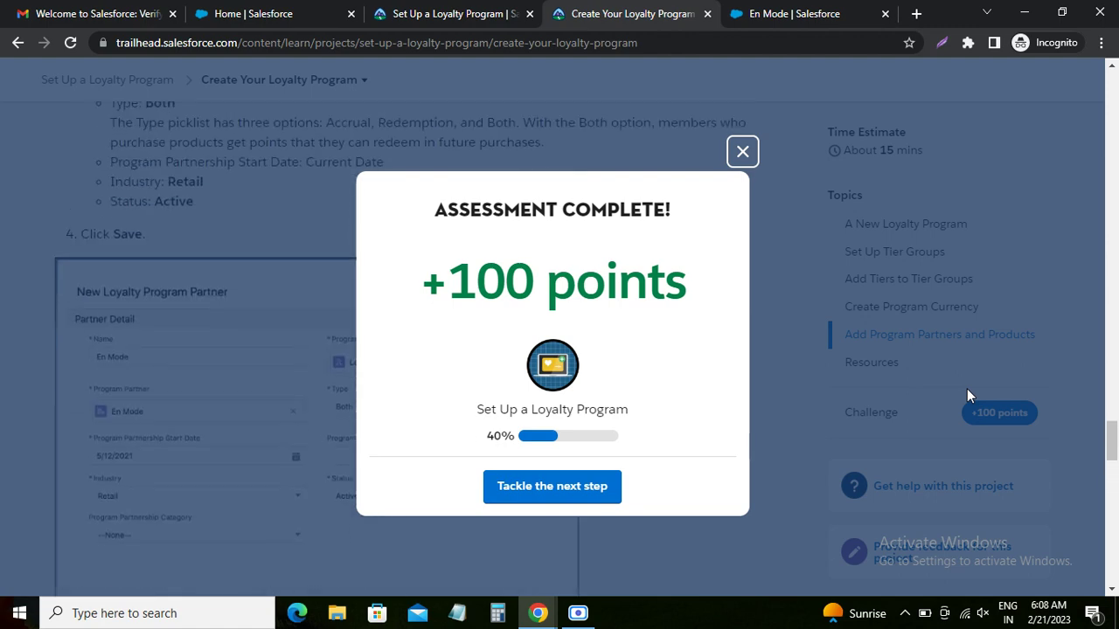
{"action": "scroll", "coordinate": [967, 391], "scroll_direction": "up", "scroll_amount": 10}
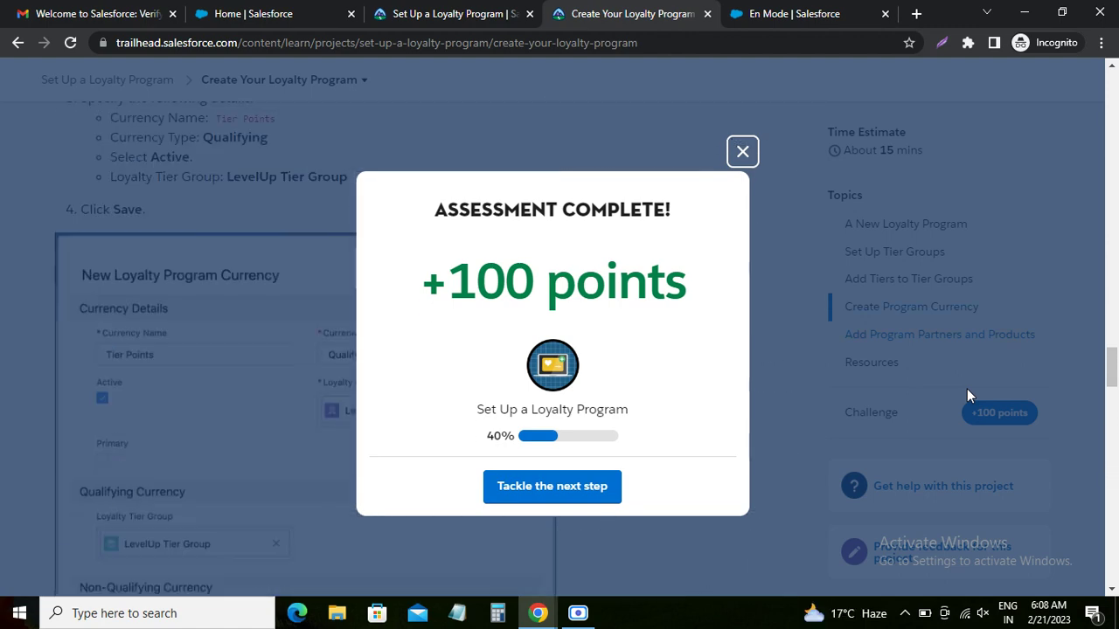
{"action": "scroll", "coordinate": [967, 389], "scroll_direction": "up", "scroll_amount": 10}
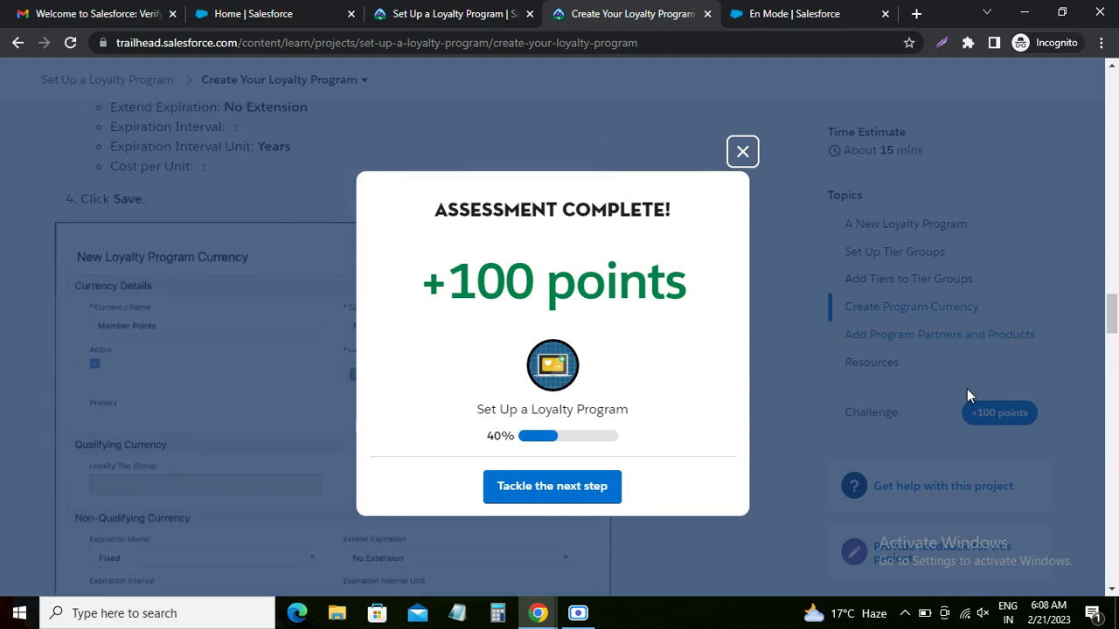
{"action": "scroll", "coordinate": [967, 389], "scroll_direction": "up", "scroll_amount": 5}
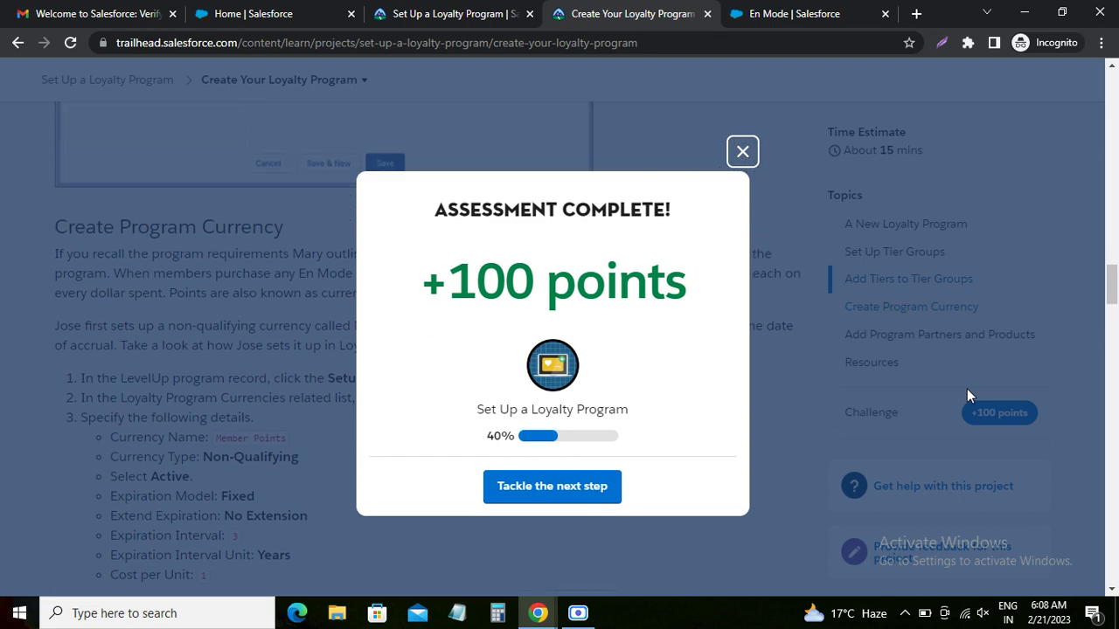
{"action": "scroll", "coordinate": [966, 389], "scroll_direction": "up", "scroll_amount": 5}
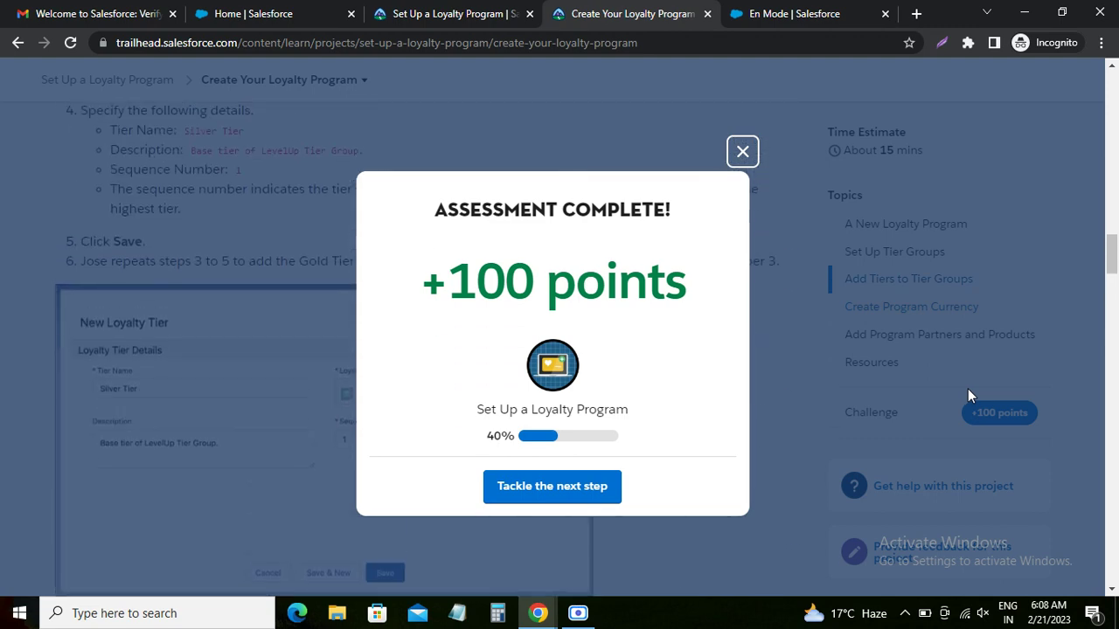
{"action": "scroll", "coordinate": [967, 389], "scroll_direction": "up", "scroll_amount": 8}
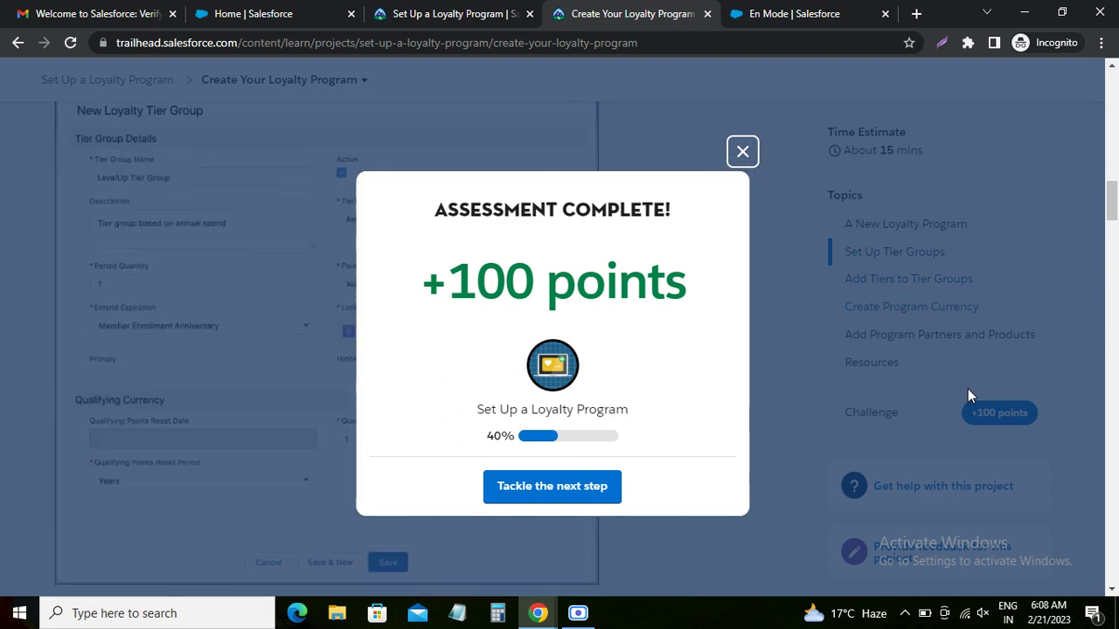
{"action": "scroll", "coordinate": [943, 403], "scroll_direction": "up", "scroll_amount": 8}
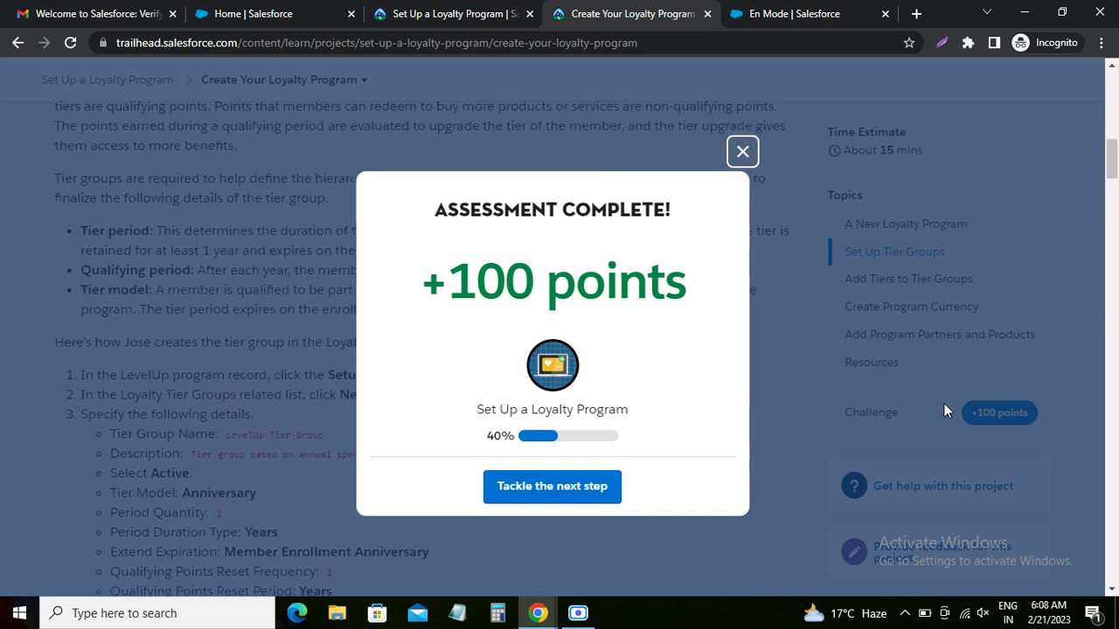
{"action": "scroll", "coordinate": [943, 403], "scroll_direction": "up", "scroll_amount": 3}
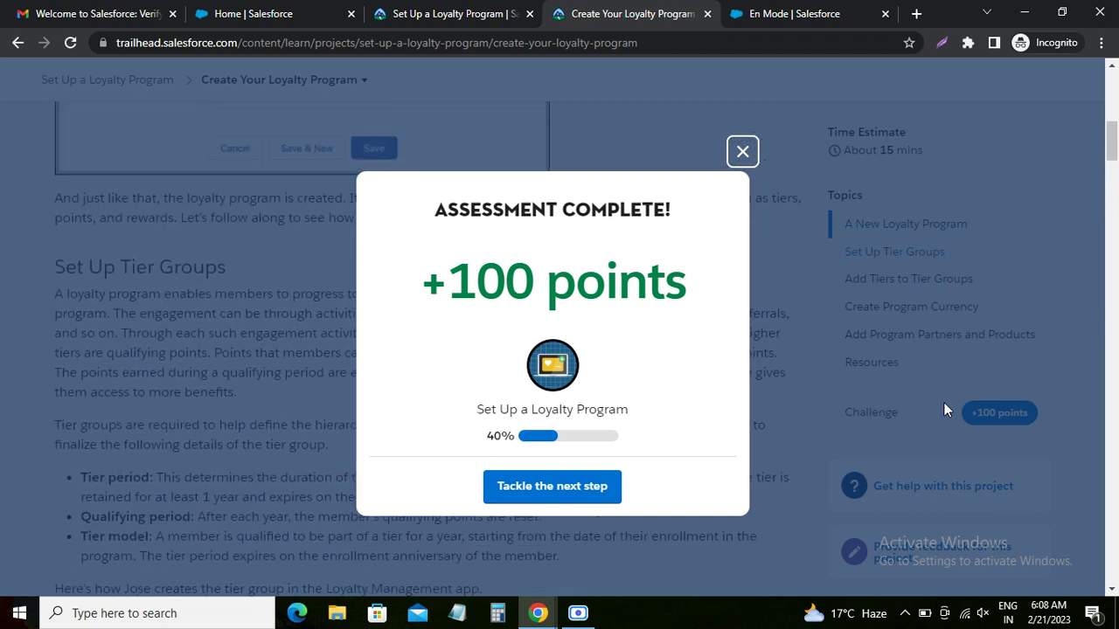